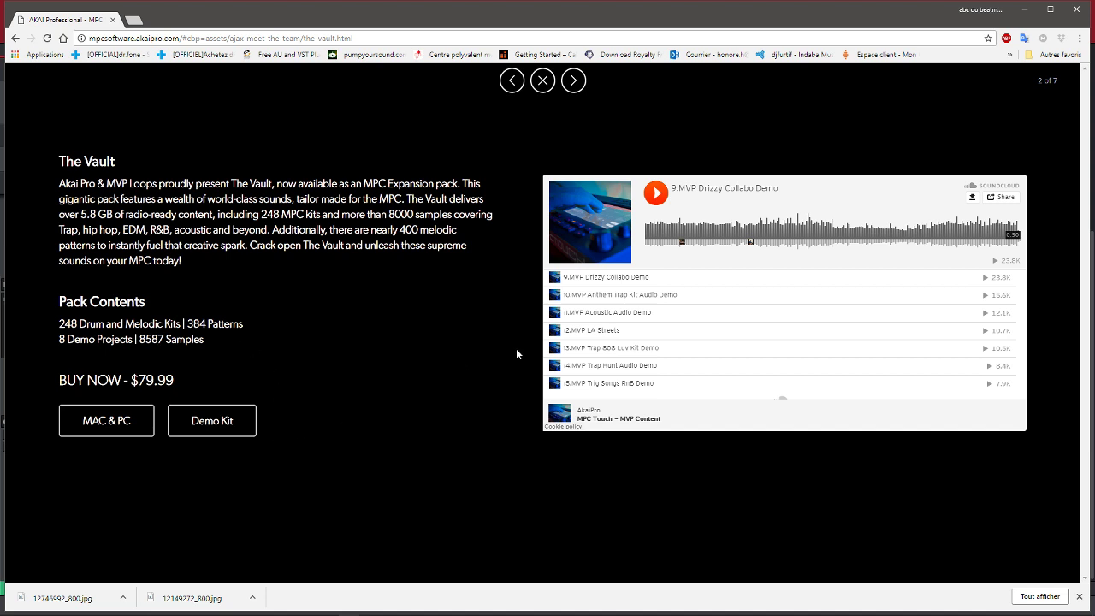
Switch to the MPC software and show the expansion browser with its content filters for The Vault
click(1020, 13)
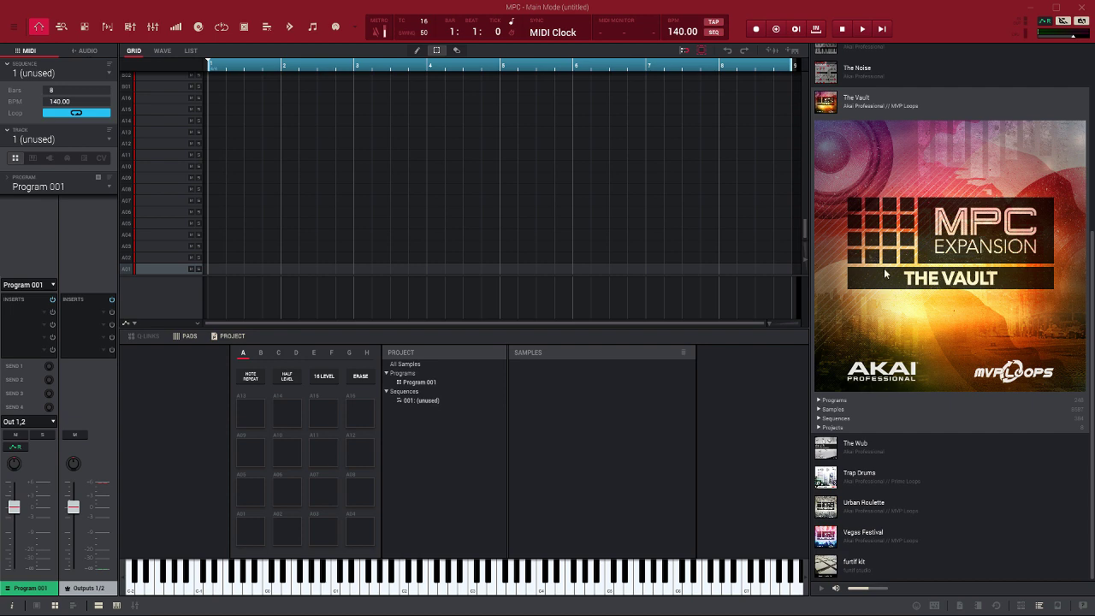
click(1020, 606)
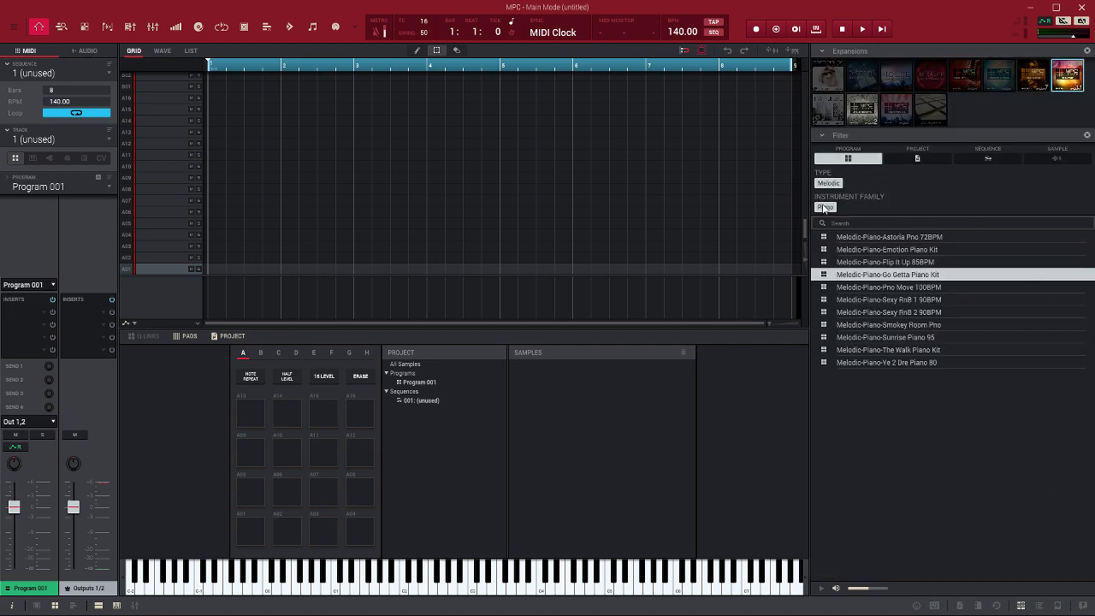
Clear the Piano instrument family filter and look through The Vault's full list of melodic programs
click(824, 207)
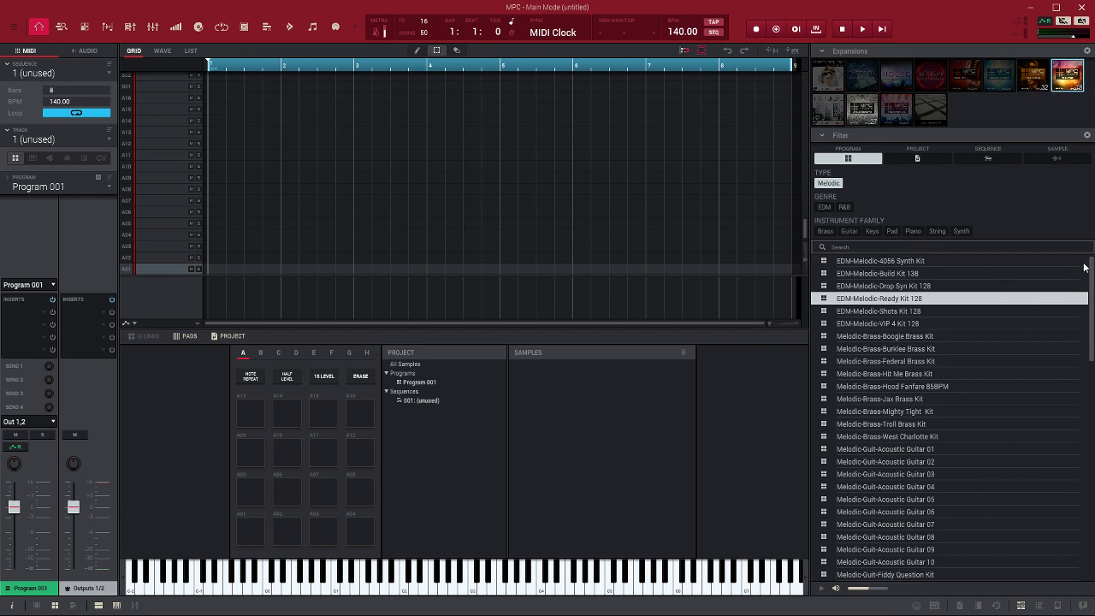
scroll(1085, 270, down, 3)
scroll(950, 417, down, 10)
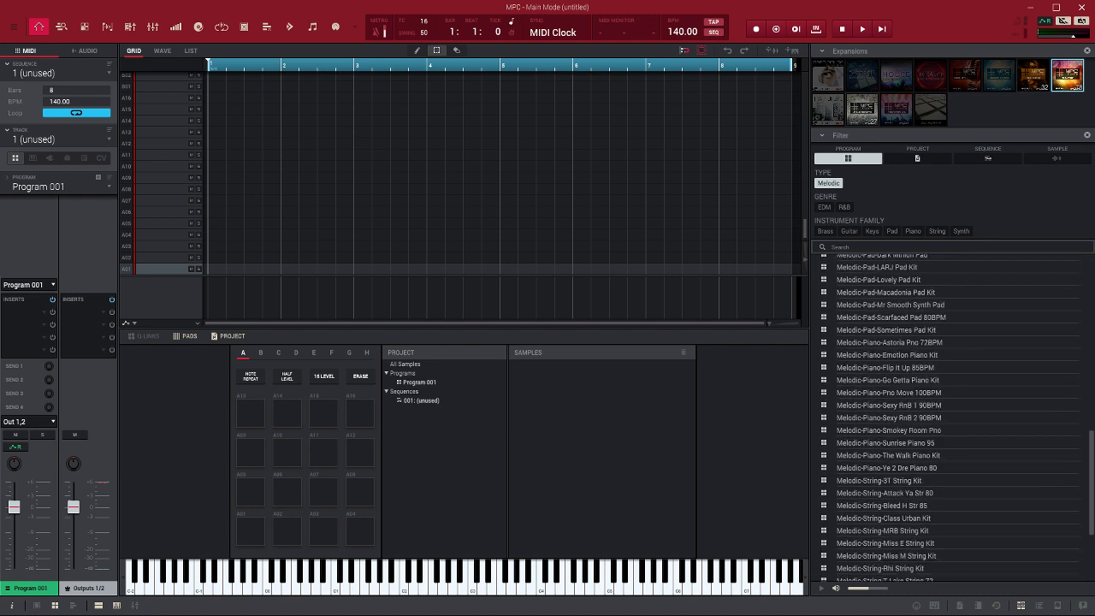
scroll(950, 418, up, 13)
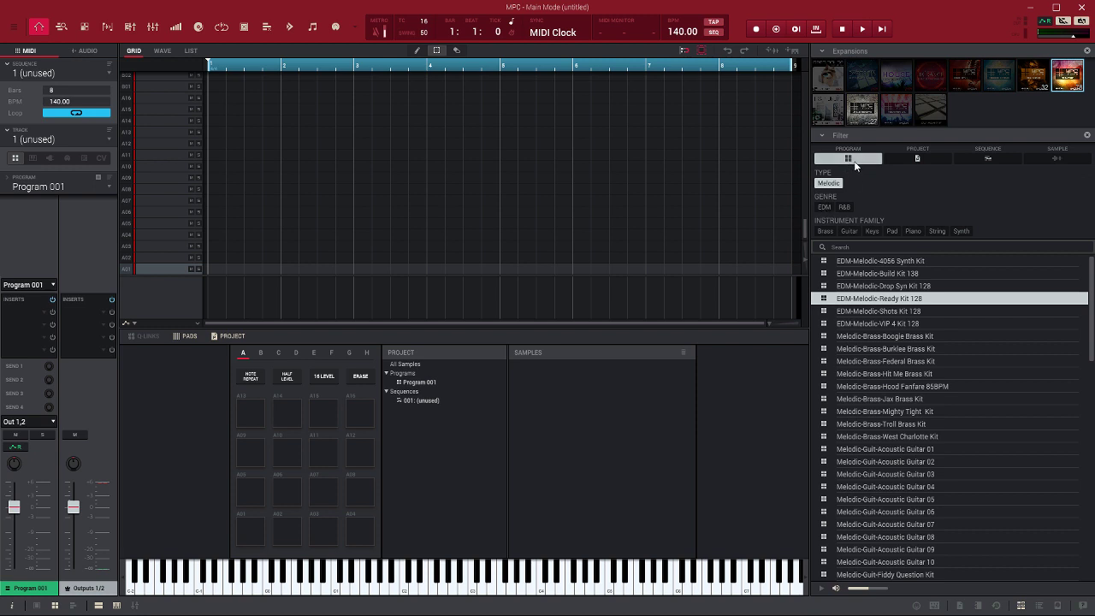
Filter the melodic programs by the Brass family and preview each kit from Boogie Brass Kit to West Charlotte Kit
click(821, 233)
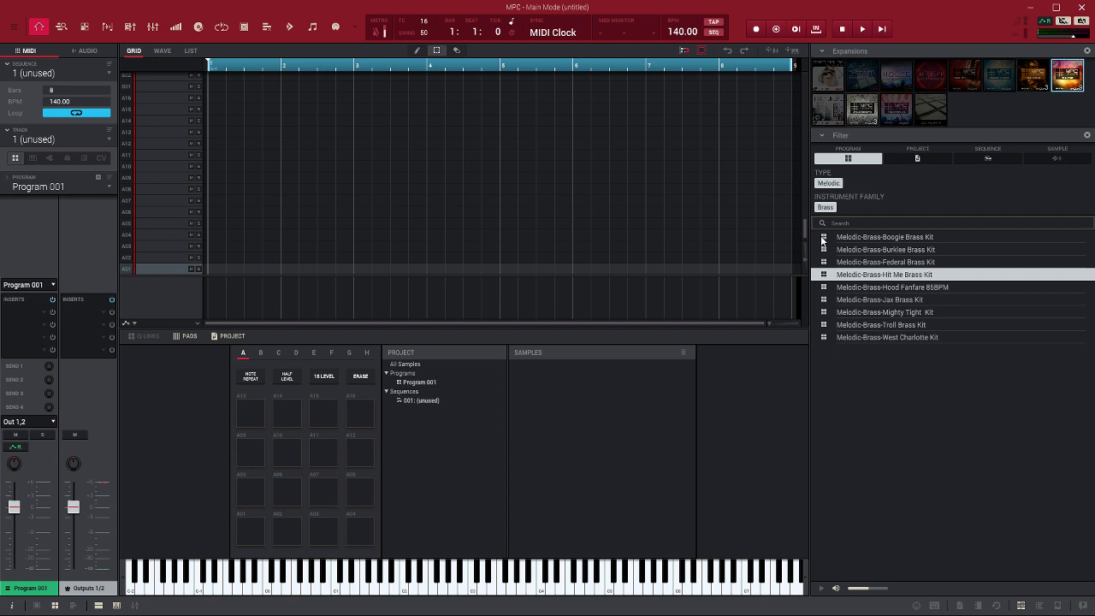
click(822, 239)
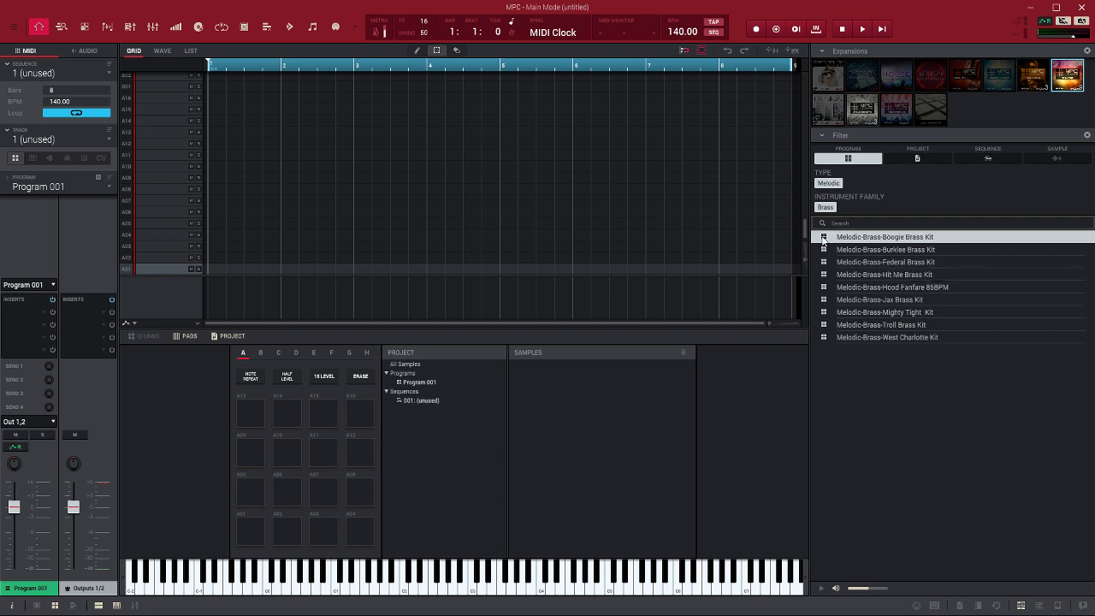
click(825, 252)
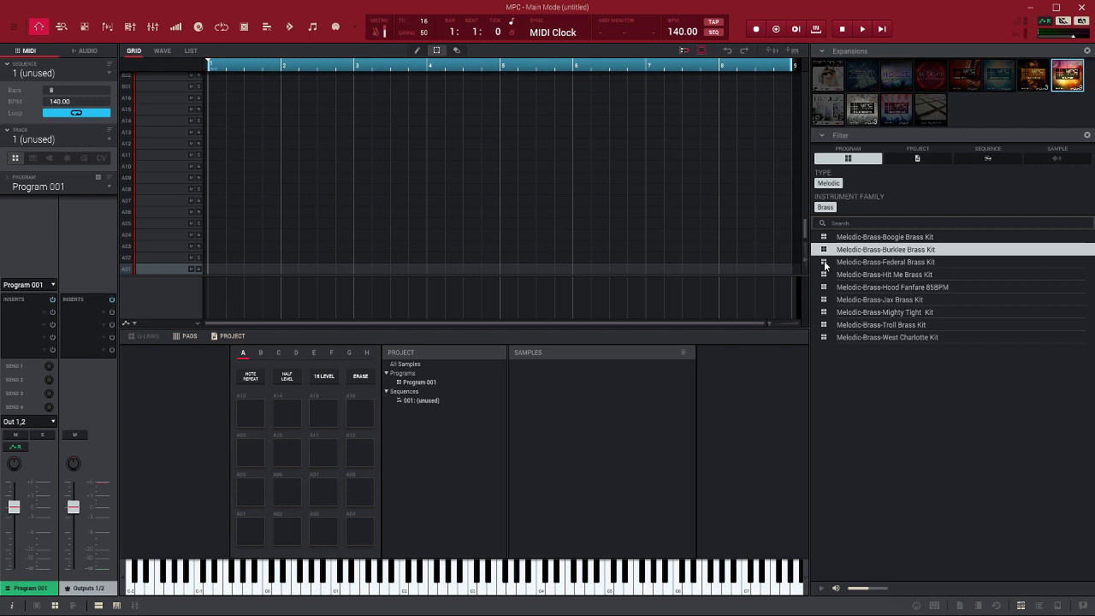
click(825, 265)
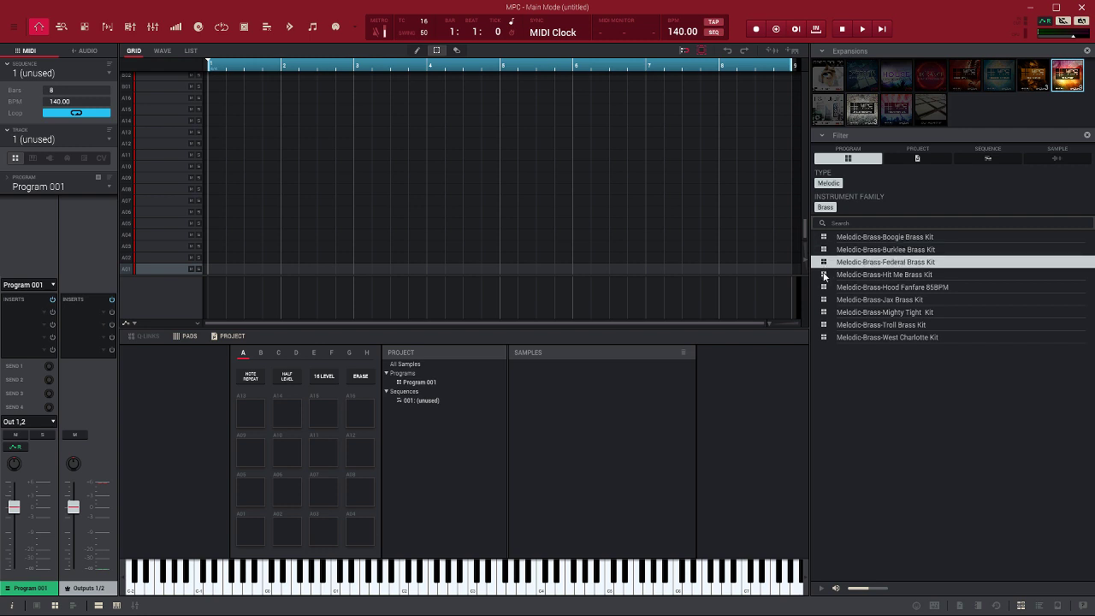
click(825, 277)
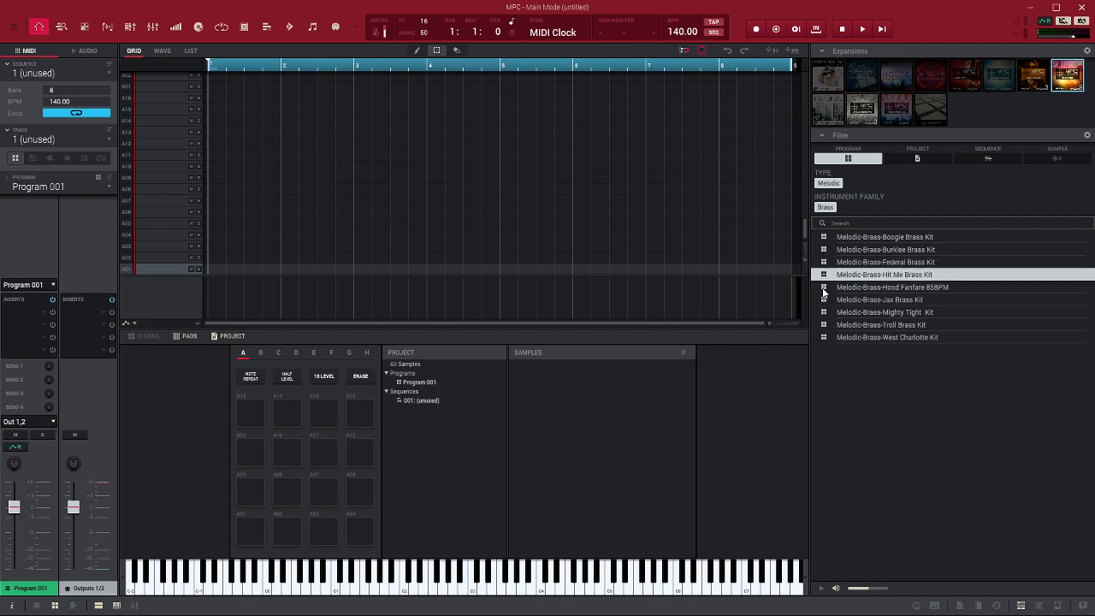
click(824, 288)
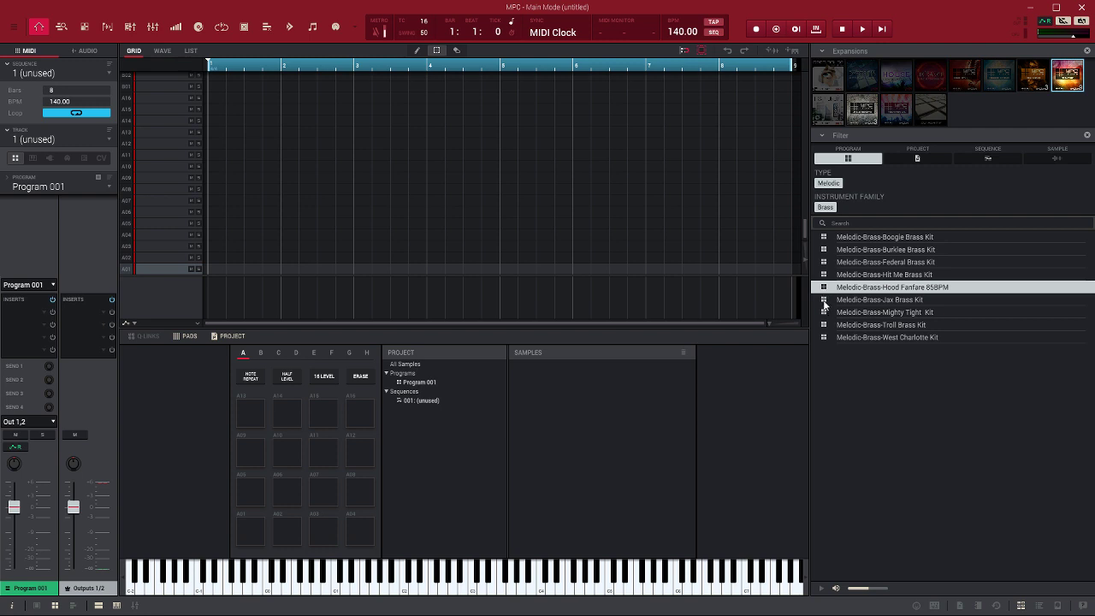
click(823, 301)
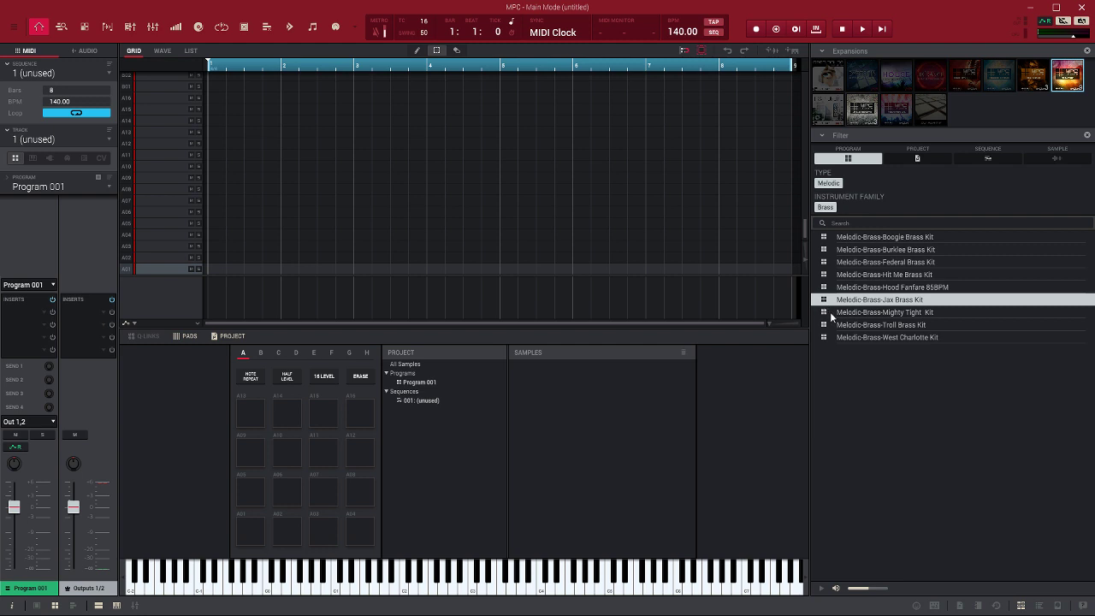
click(829, 313)
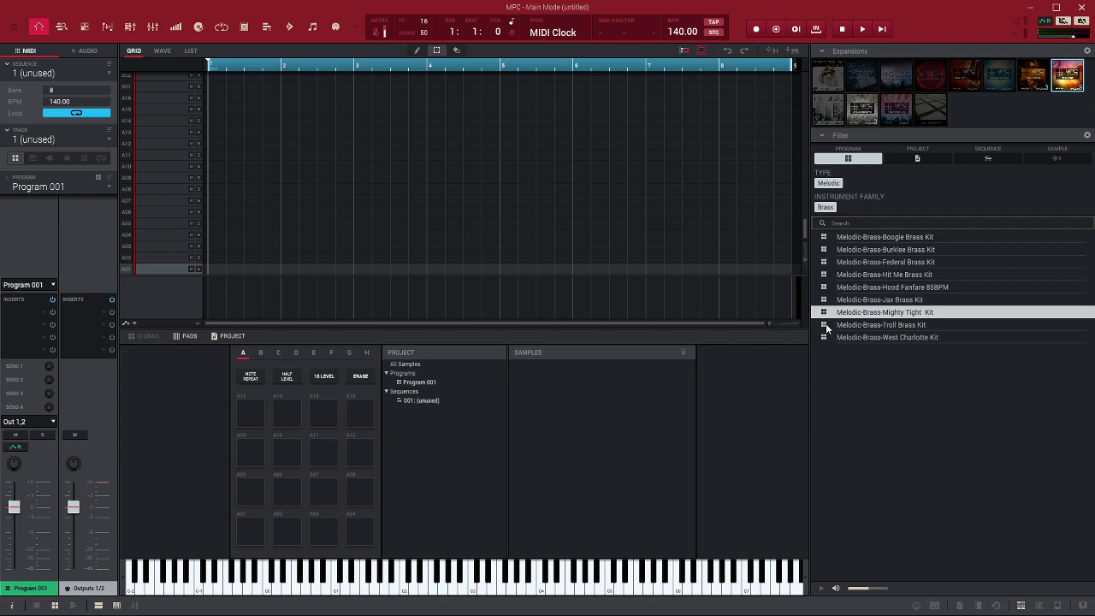
click(826, 324)
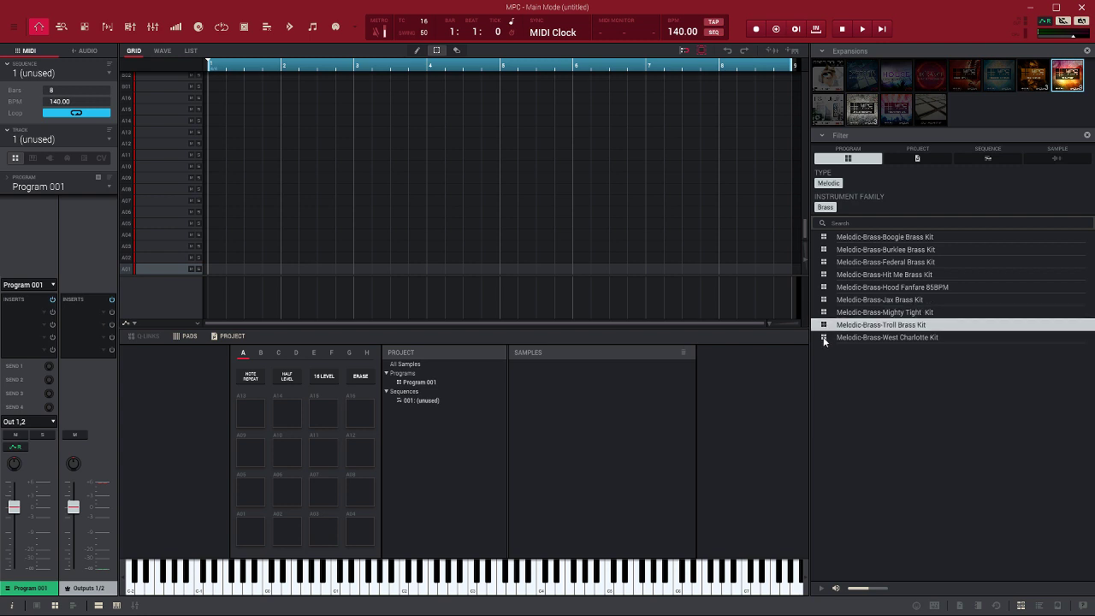
click(825, 339)
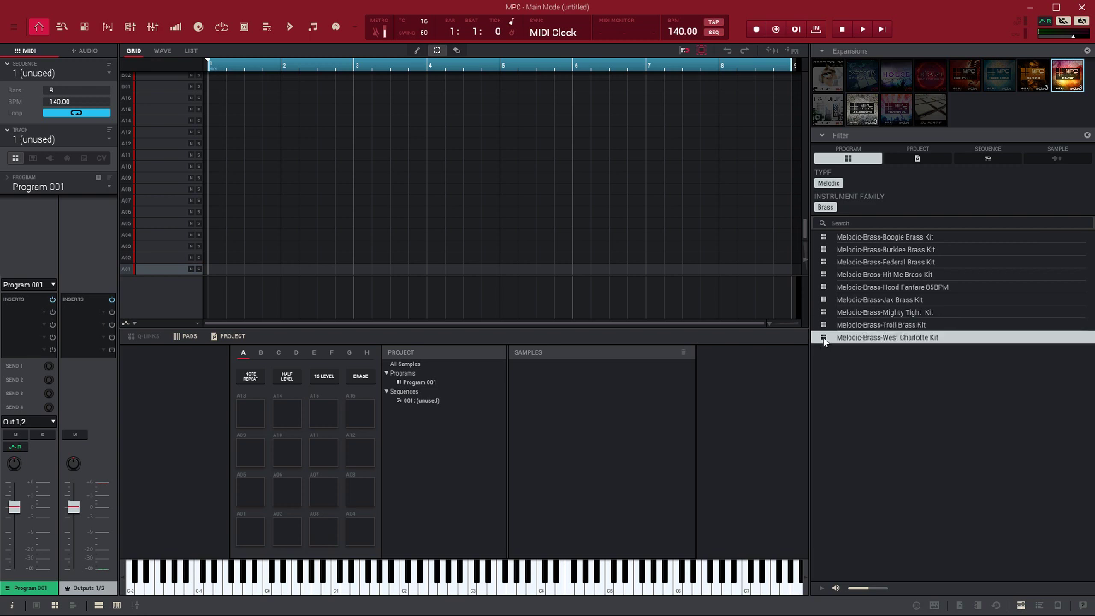
Change the instrument family filter from Brass to Guitar and preview the programs Acoustic Guitar 01 through Acoustic Guitar 10
click(827, 208)
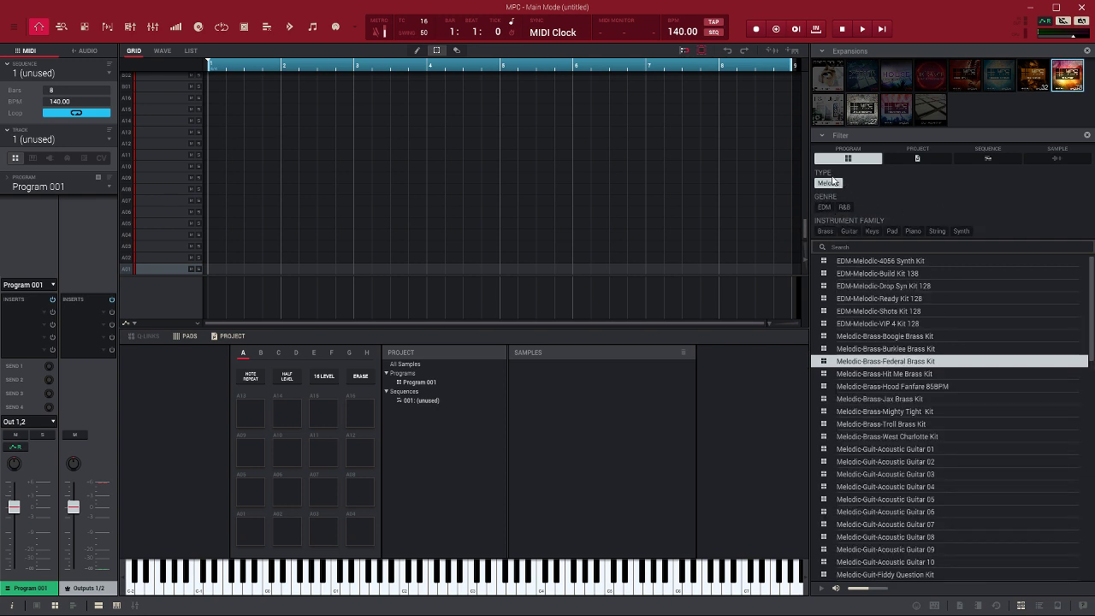
click(849, 230)
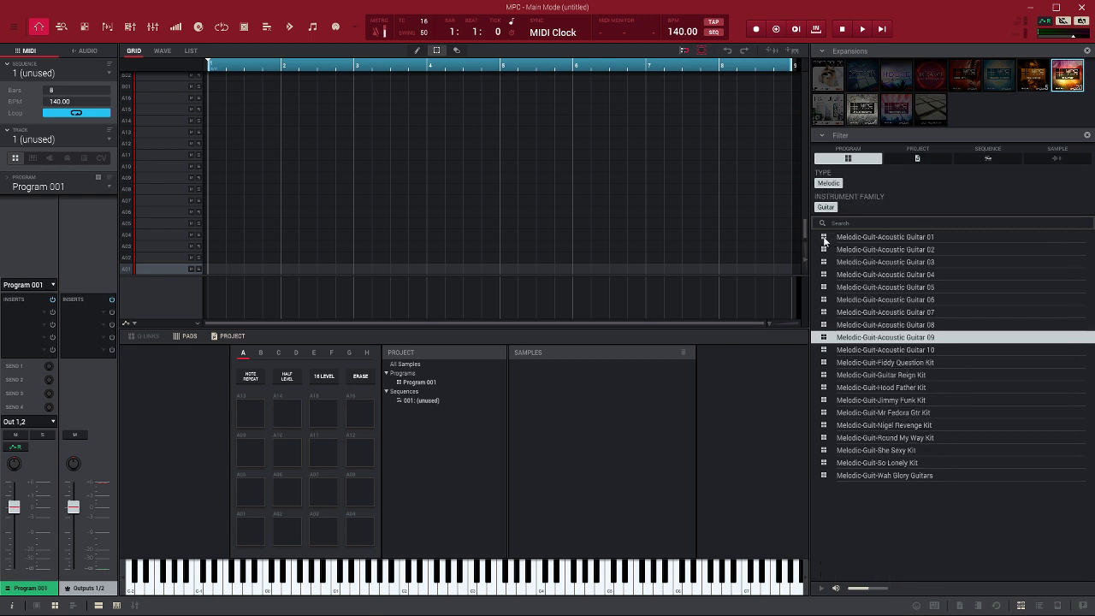
click(825, 241)
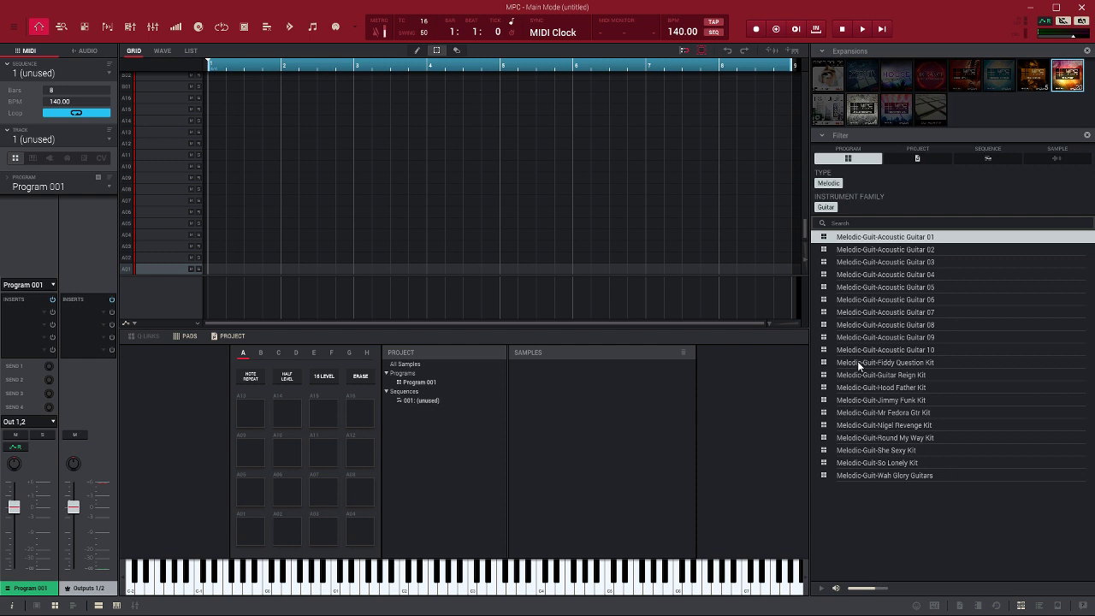
click(826, 250)
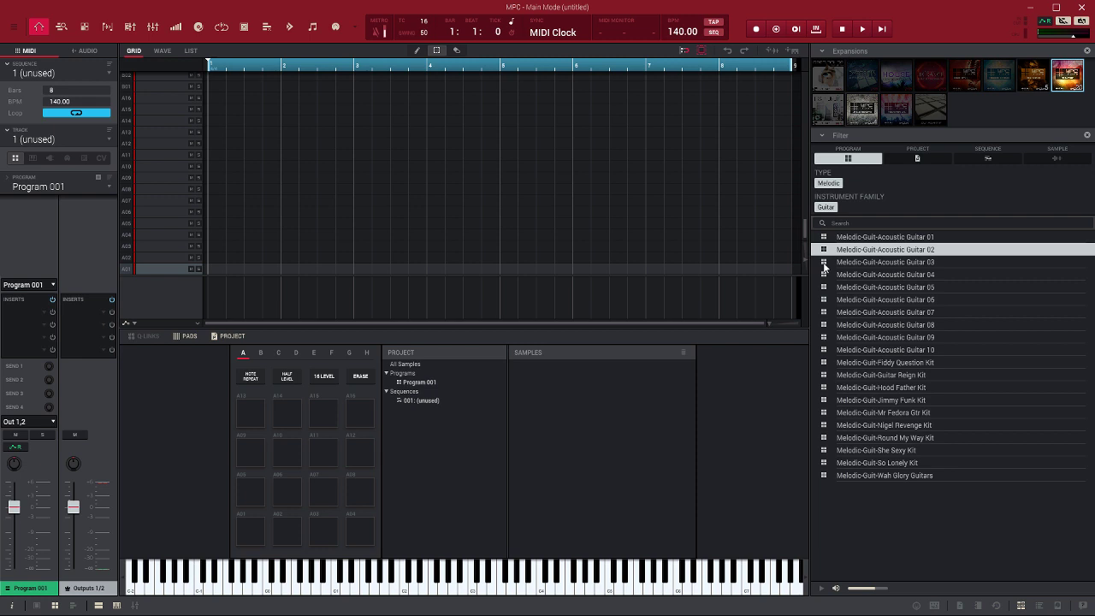
click(824, 263)
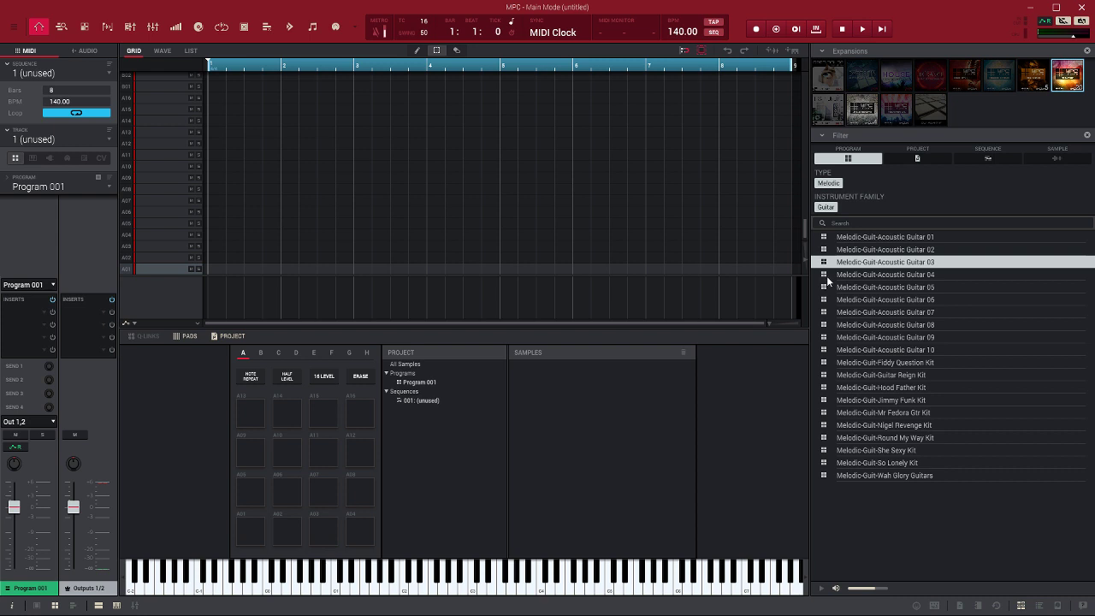
click(827, 277)
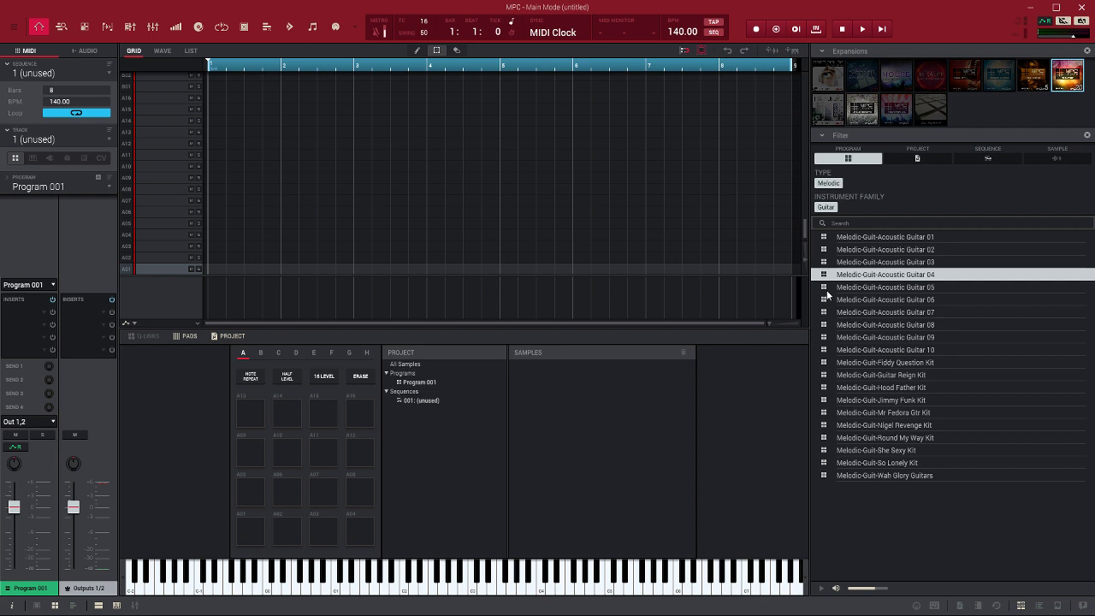
click(827, 291)
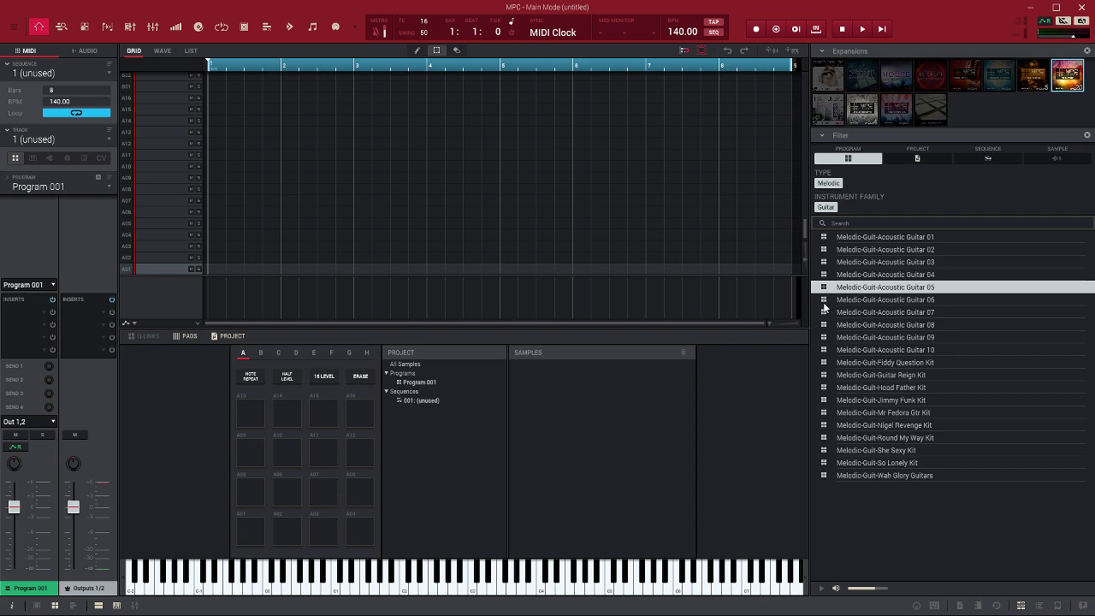
click(823, 303)
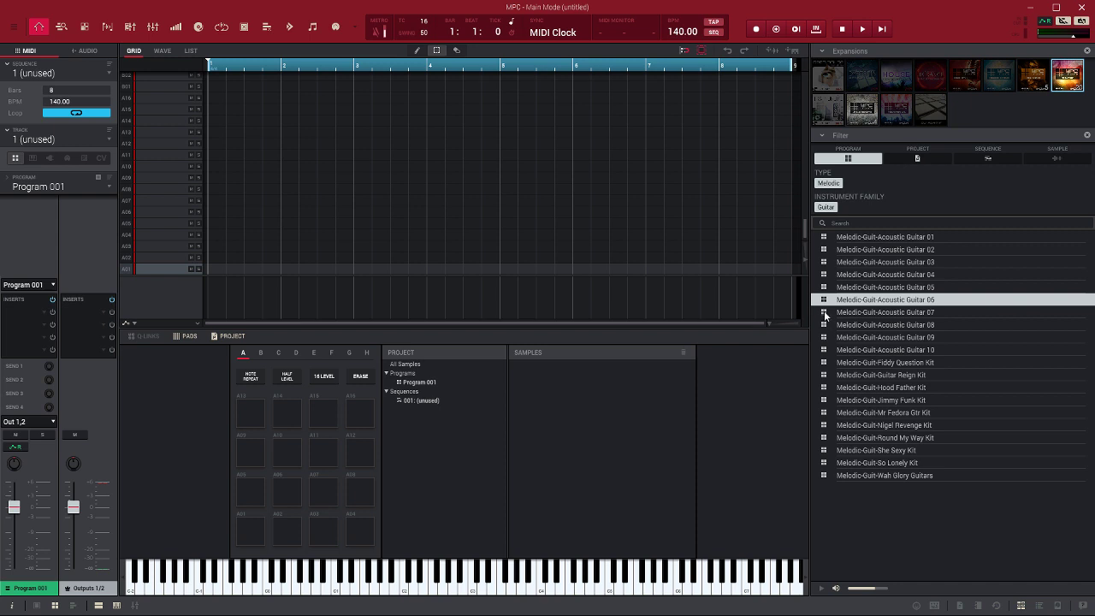
click(824, 314)
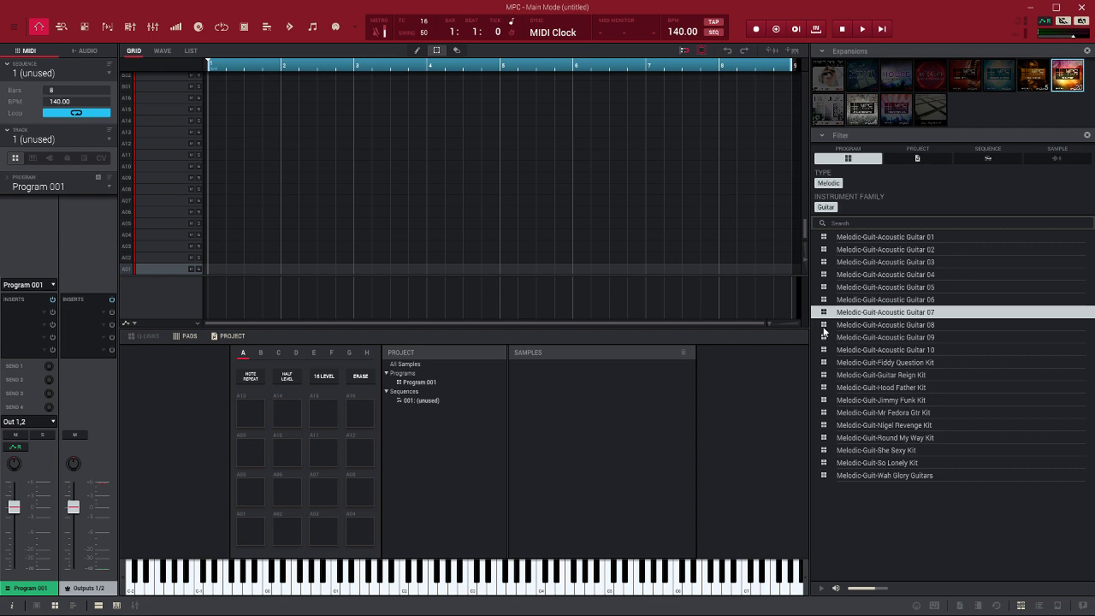
click(824, 328)
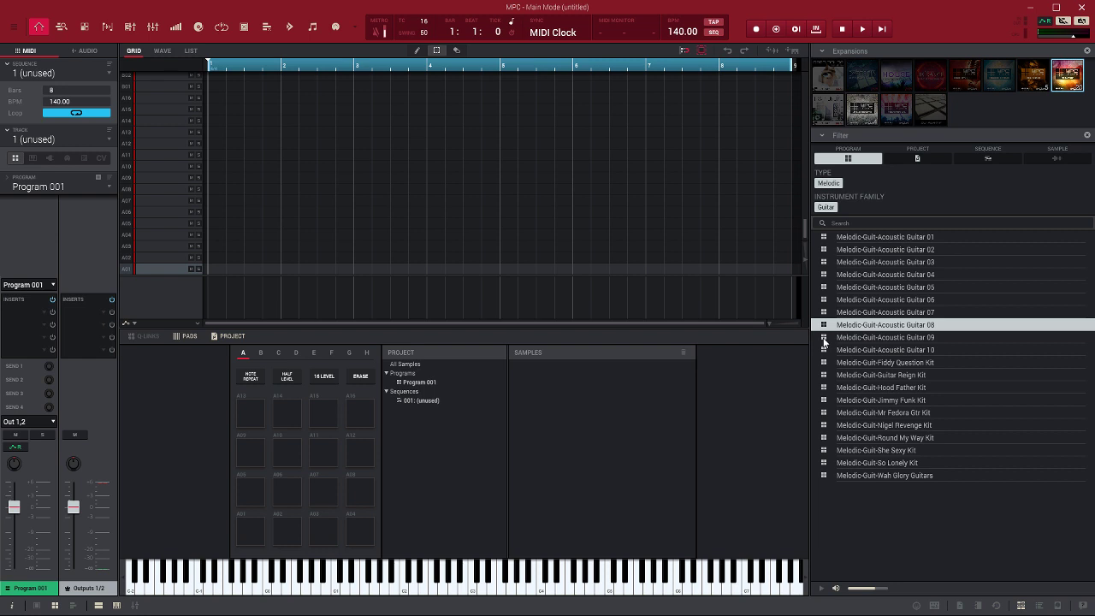
click(827, 338)
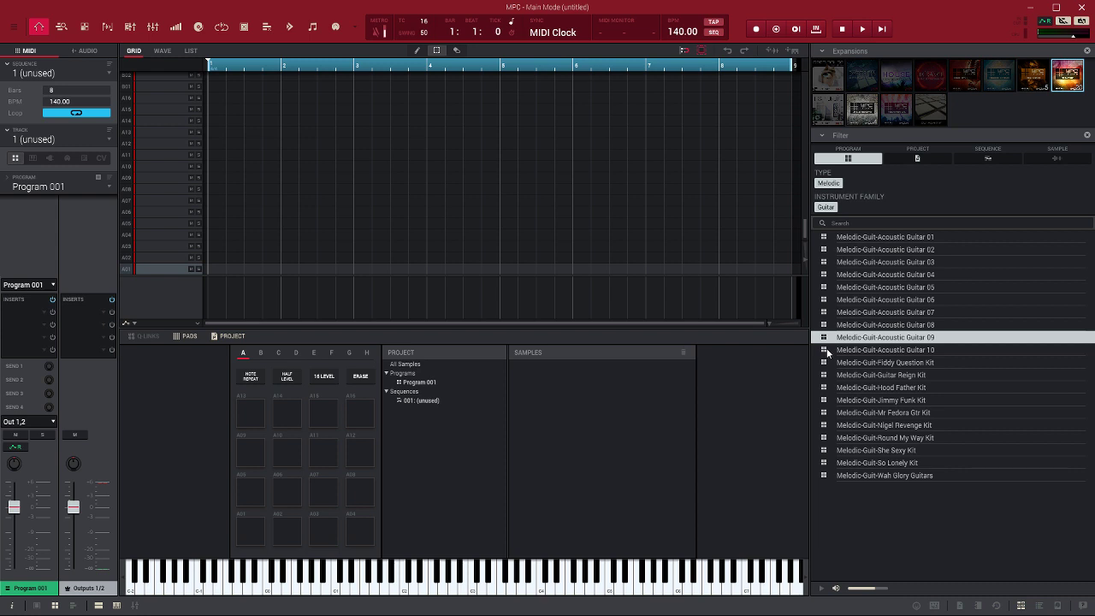
click(827, 350)
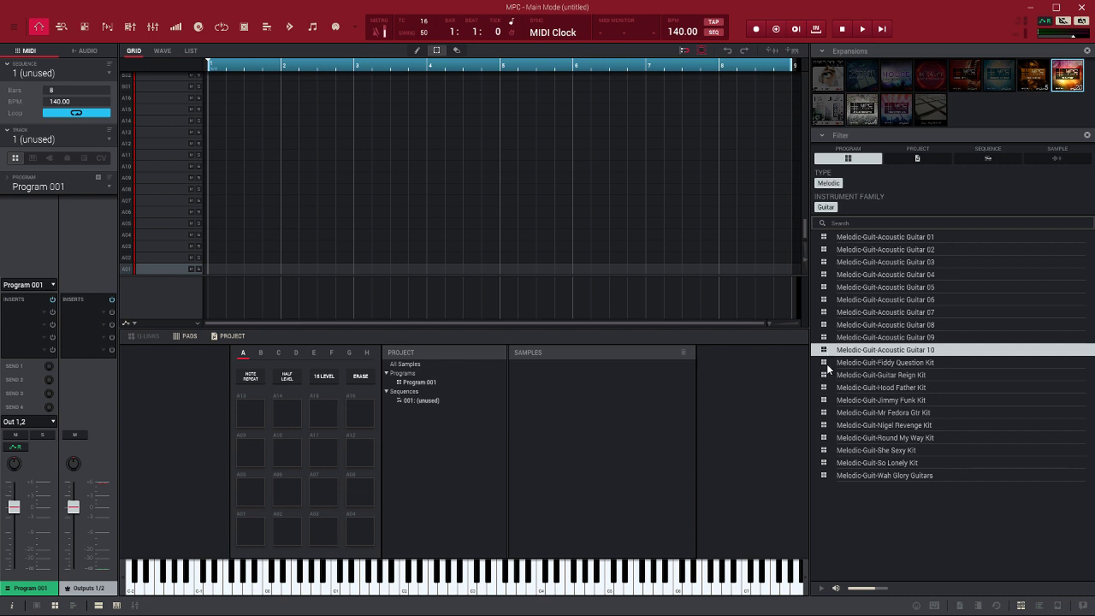
Preview the remaining guitar programs in order, from Fiddy Question Kit through Wah Glory Guitars
click(827, 363)
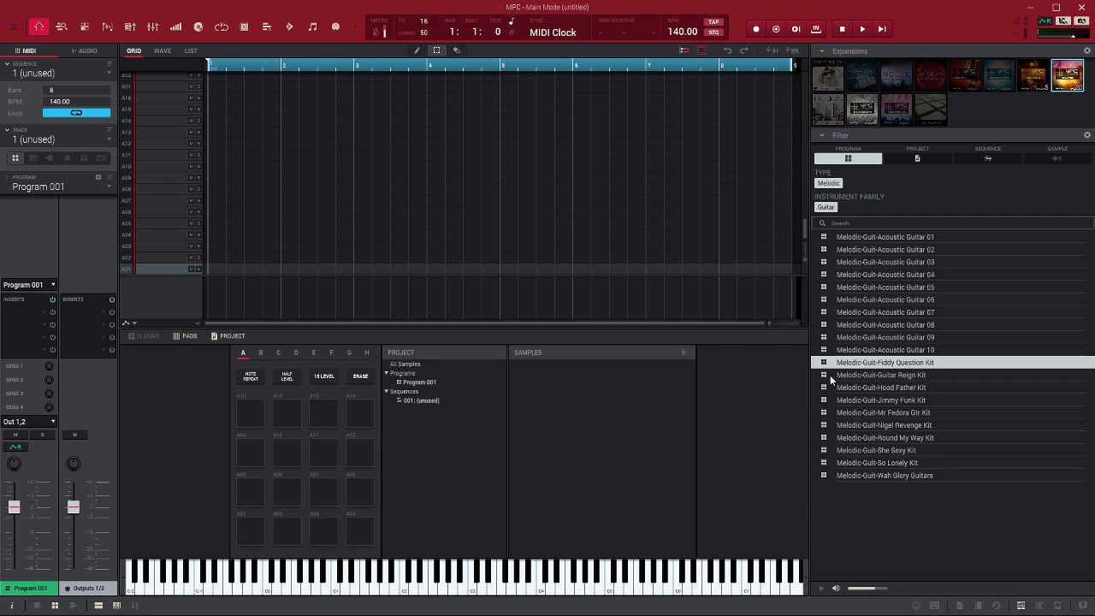
click(830, 376)
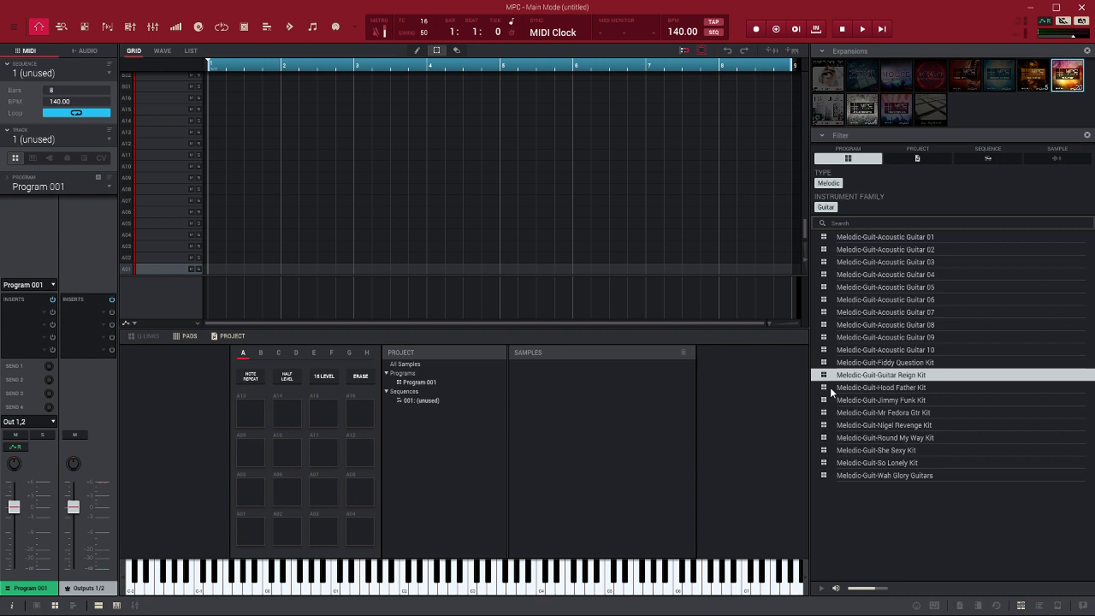
click(830, 389)
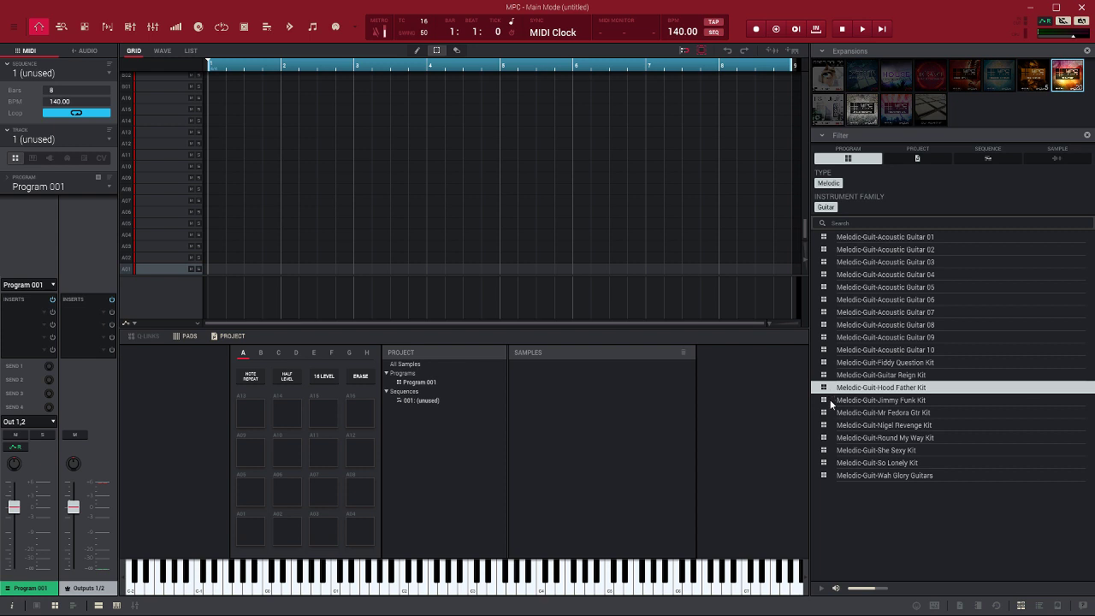
click(830, 402)
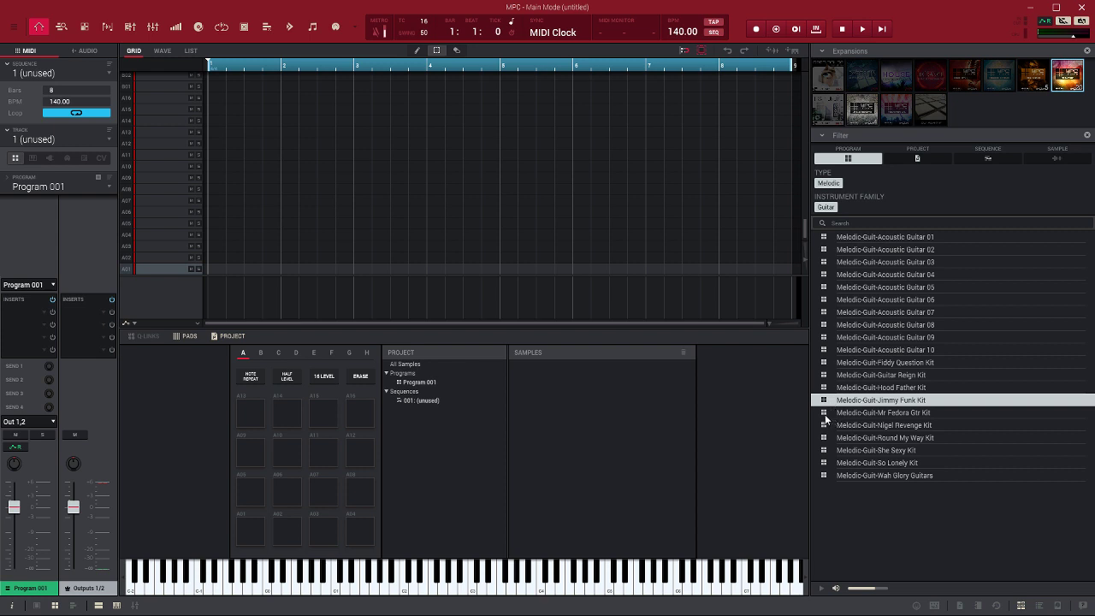
click(824, 413)
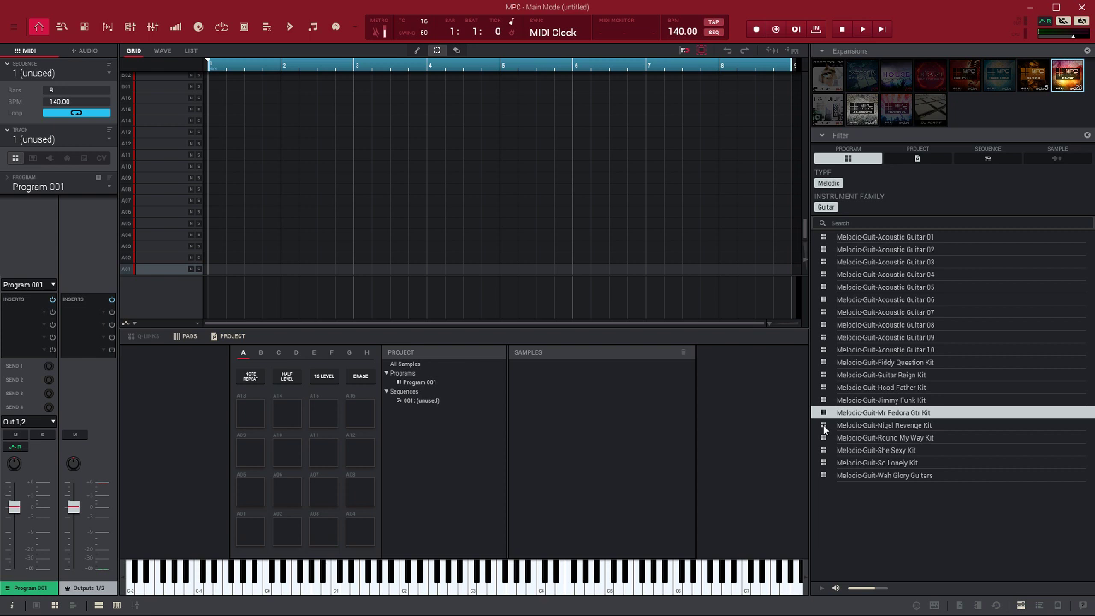
click(823, 426)
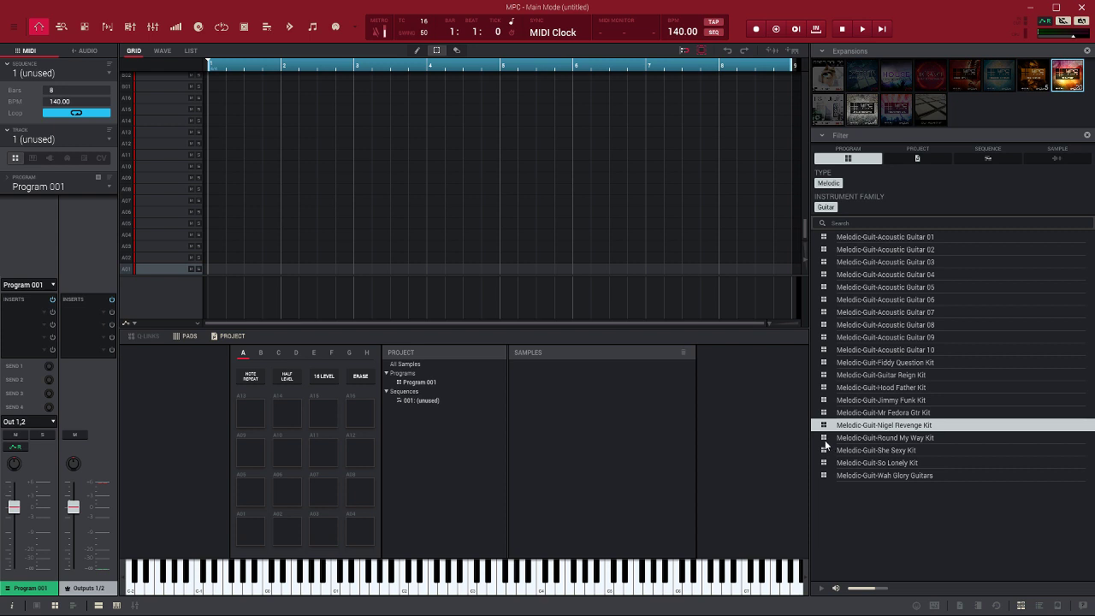
click(823, 437)
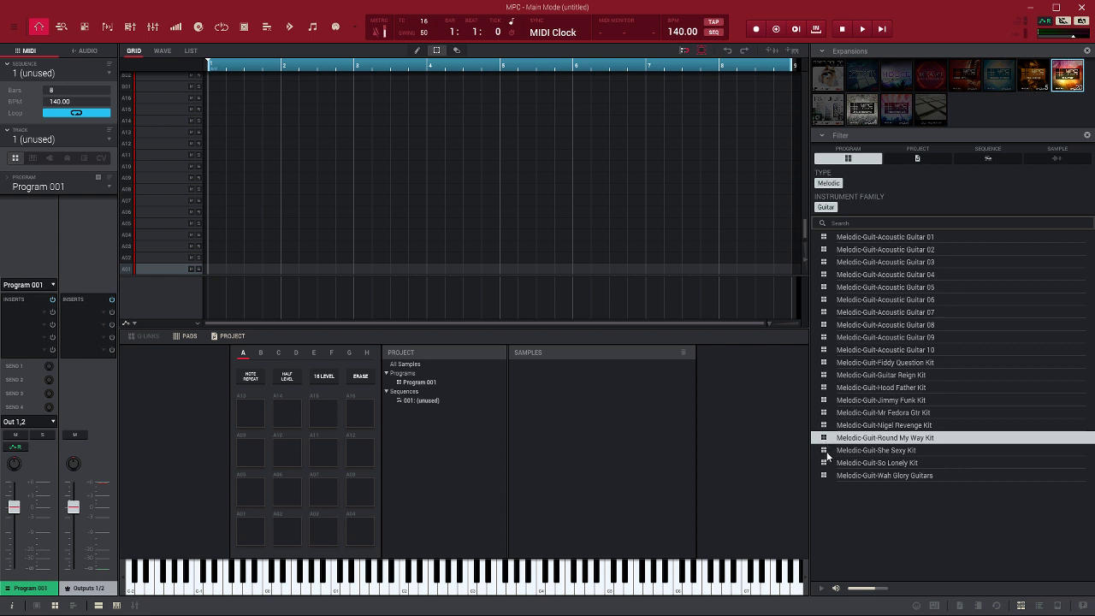
click(827, 453)
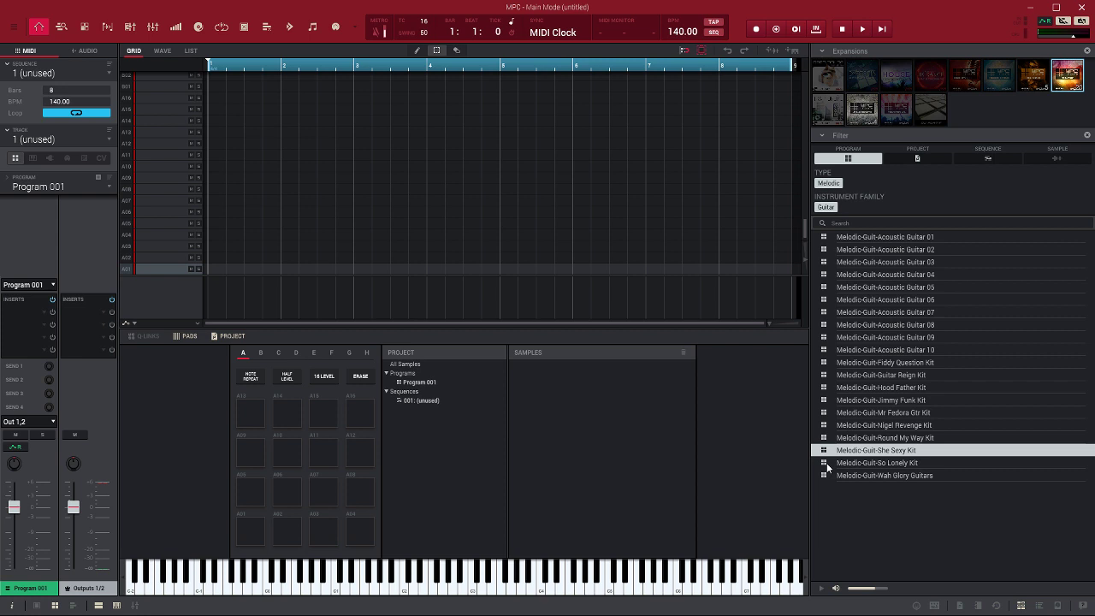
click(826, 464)
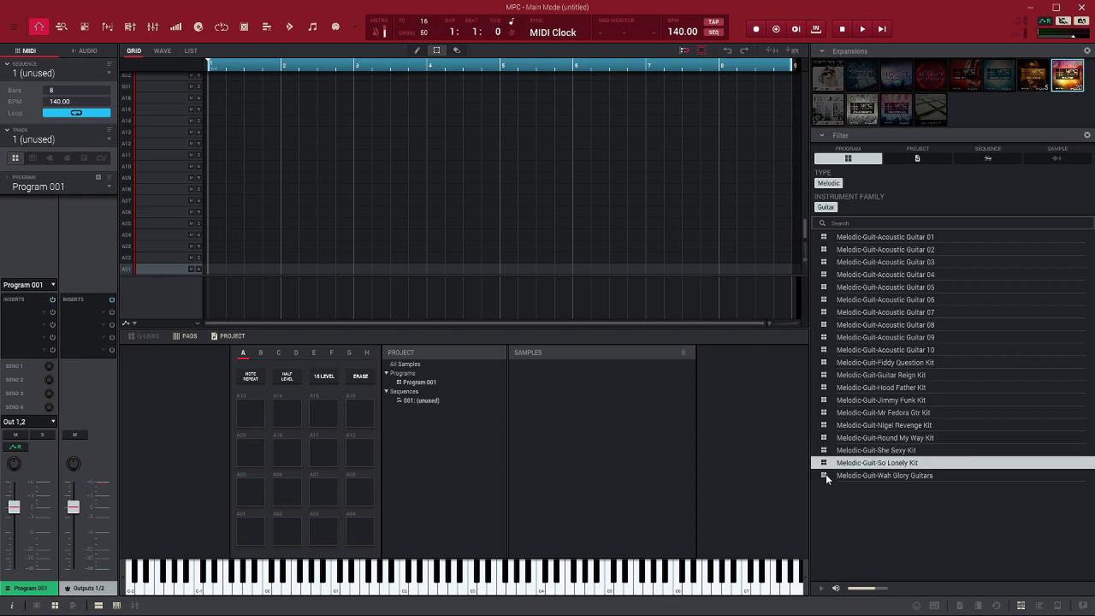
click(825, 474)
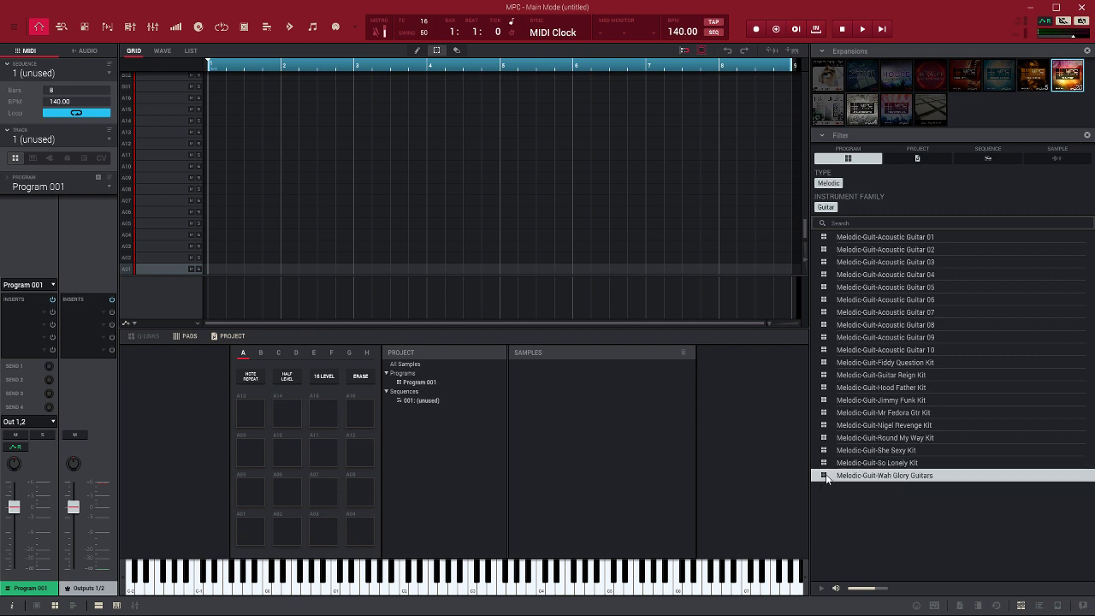
Change the instrument family filter from Guitar to Keys and preview Champagne Rhodes through Smokey Rhodes 80, loading NoHo Rhodes 72BPM along the way
click(826, 208)
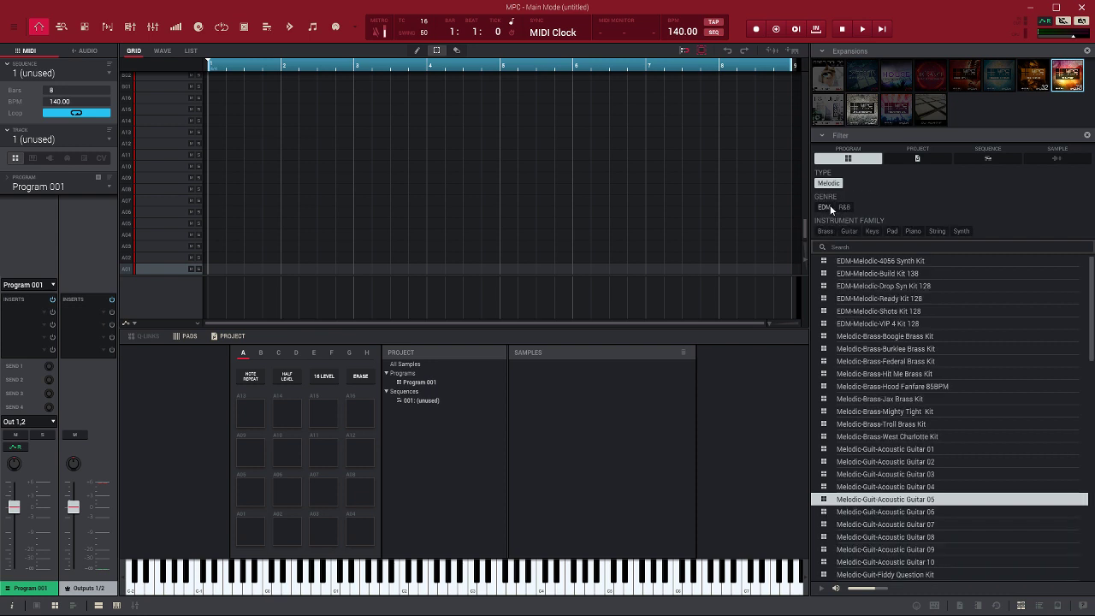
click(872, 231)
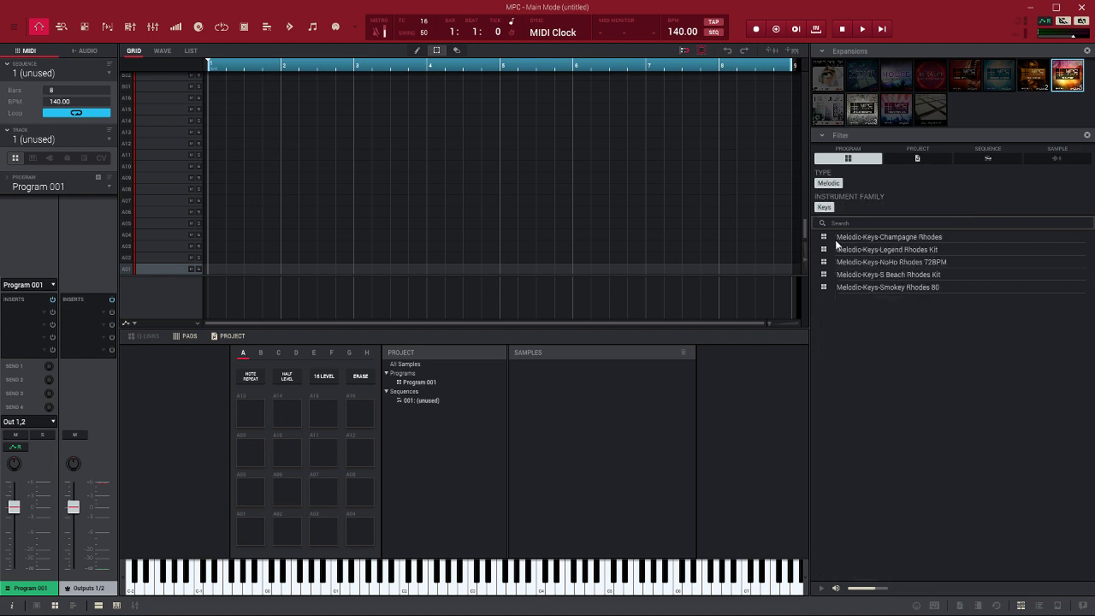
click(836, 243)
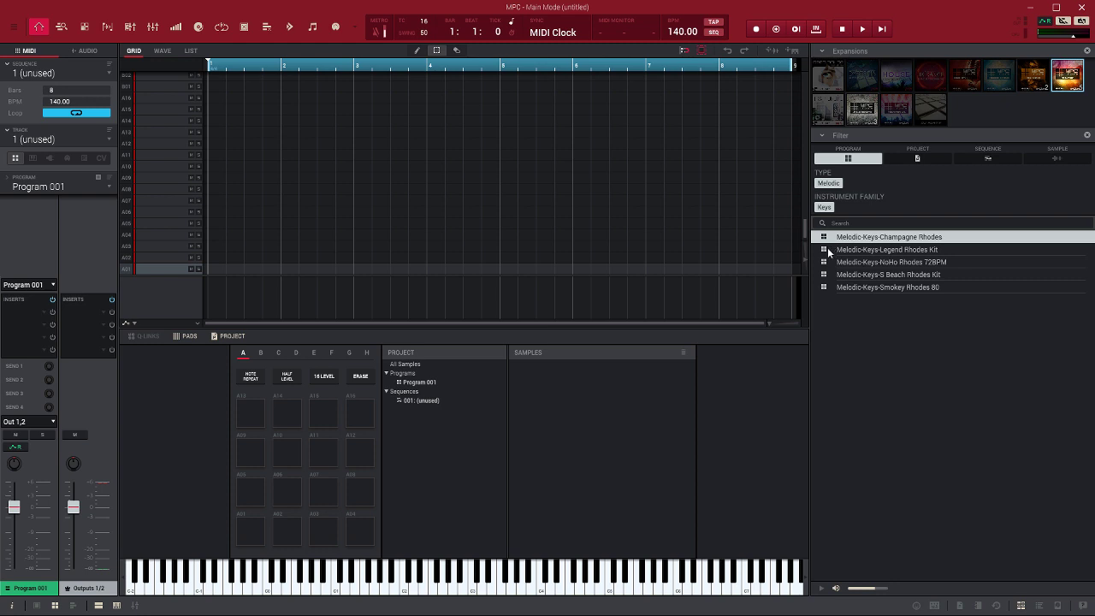
click(829, 251)
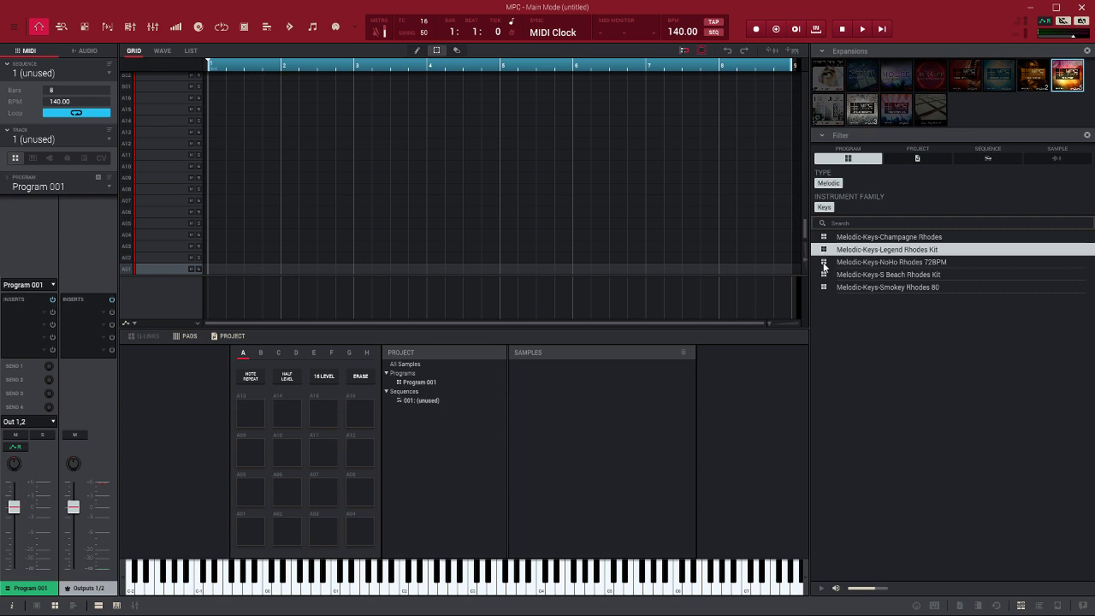
double_click(824, 262)
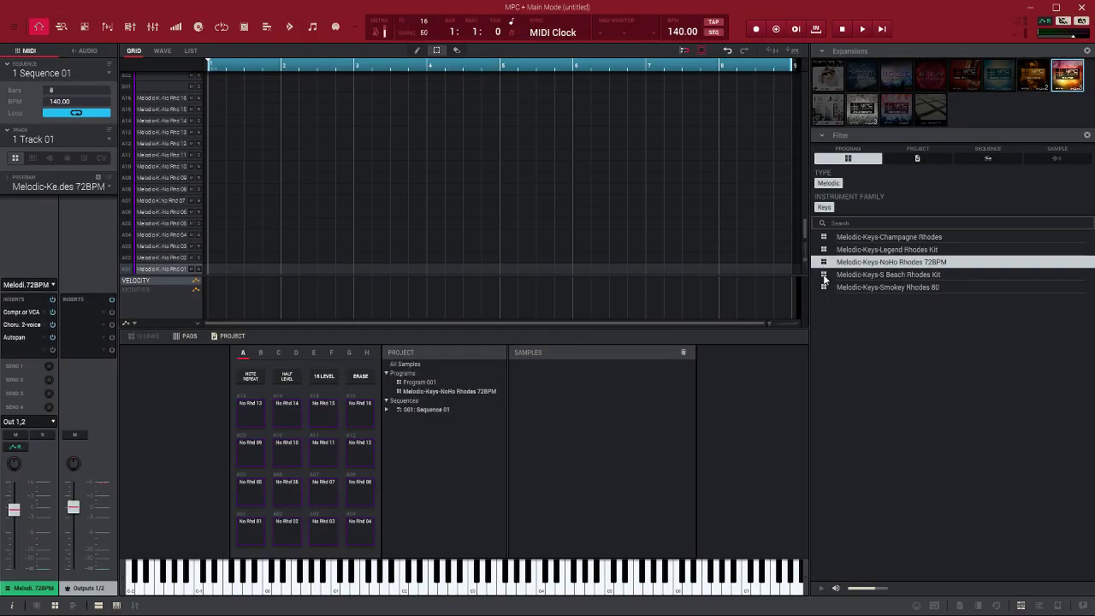
click(824, 277)
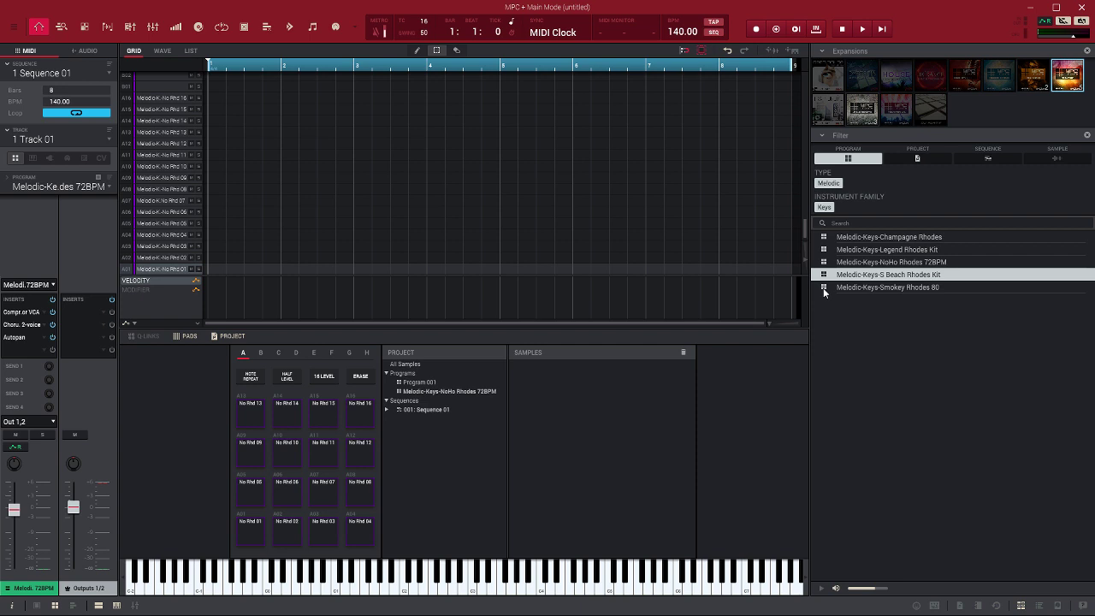
click(823, 287)
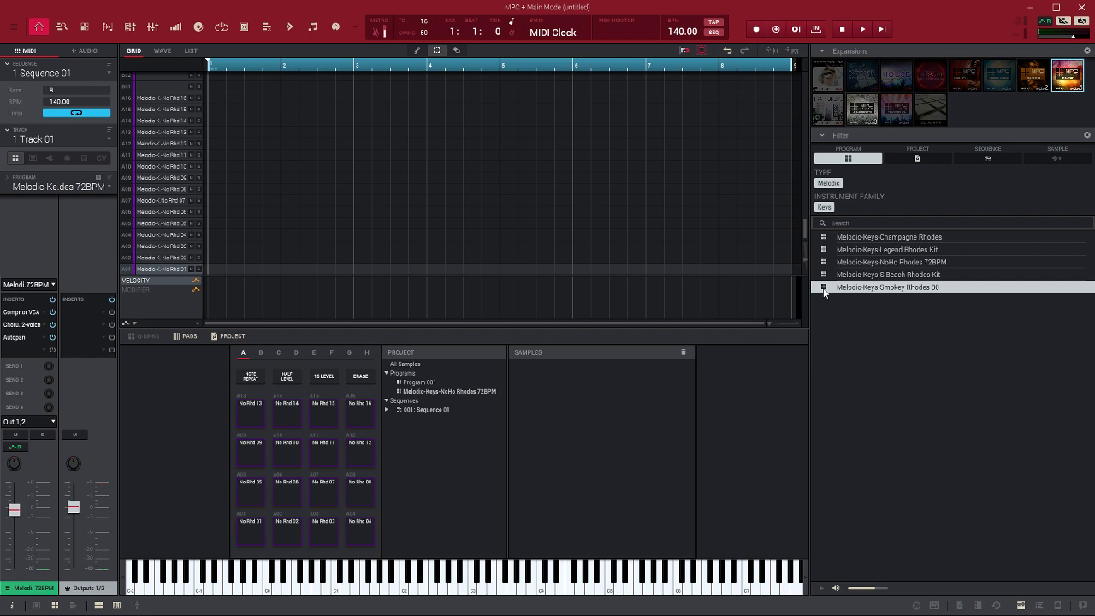
Change the instrument family filter from Keys to Piano and preview every program from Astoria Pno 72BPM through Ye 2 Dre Piano 80
click(825, 207)
click(913, 231)
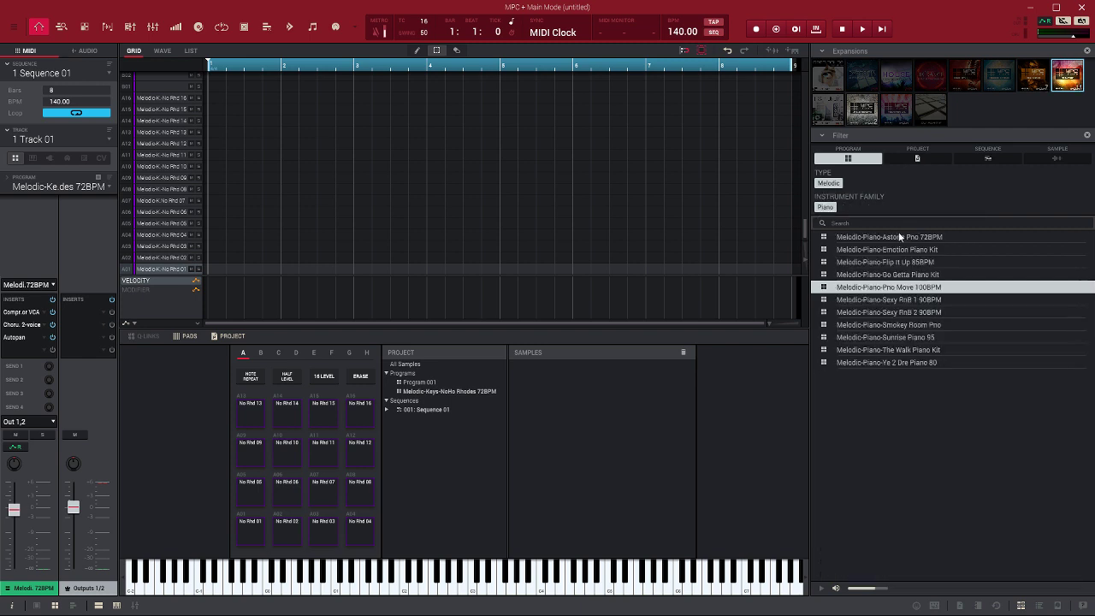
click(821, 236)
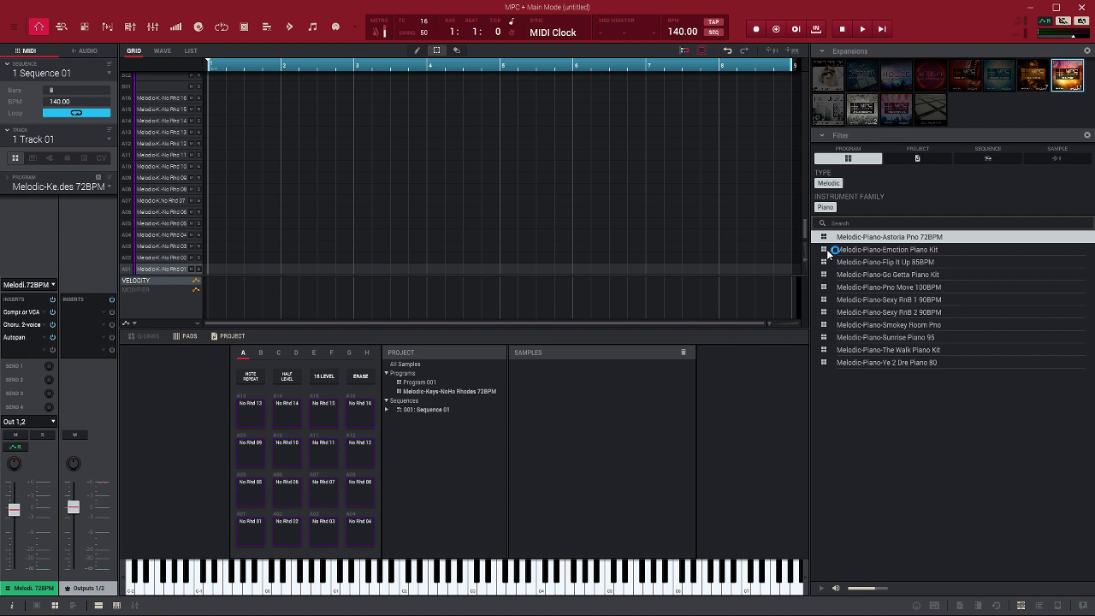
click(828, 249)
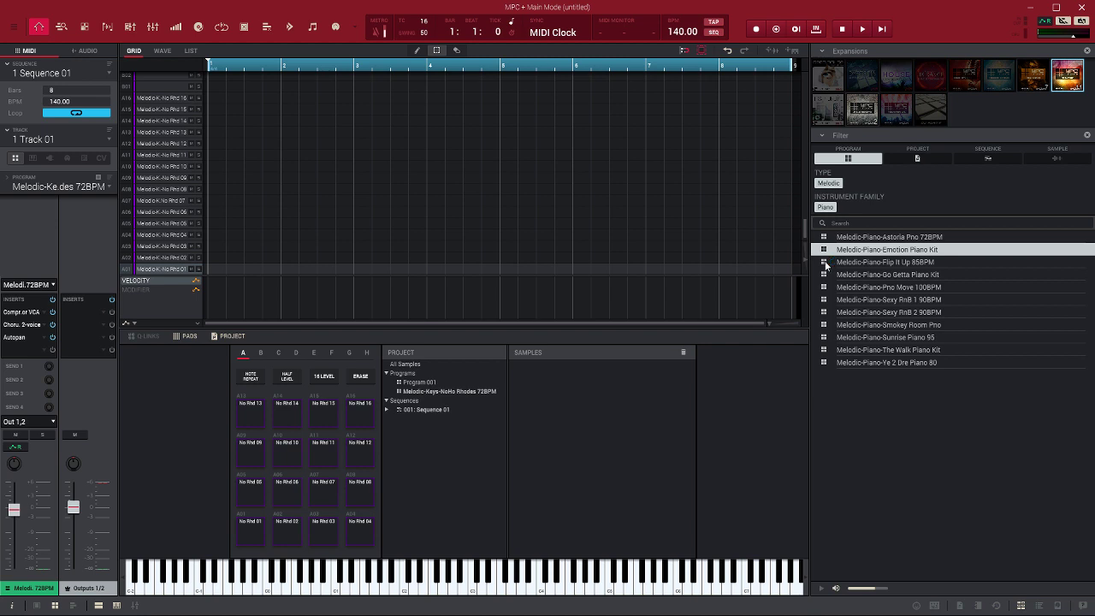
click(827, 263)
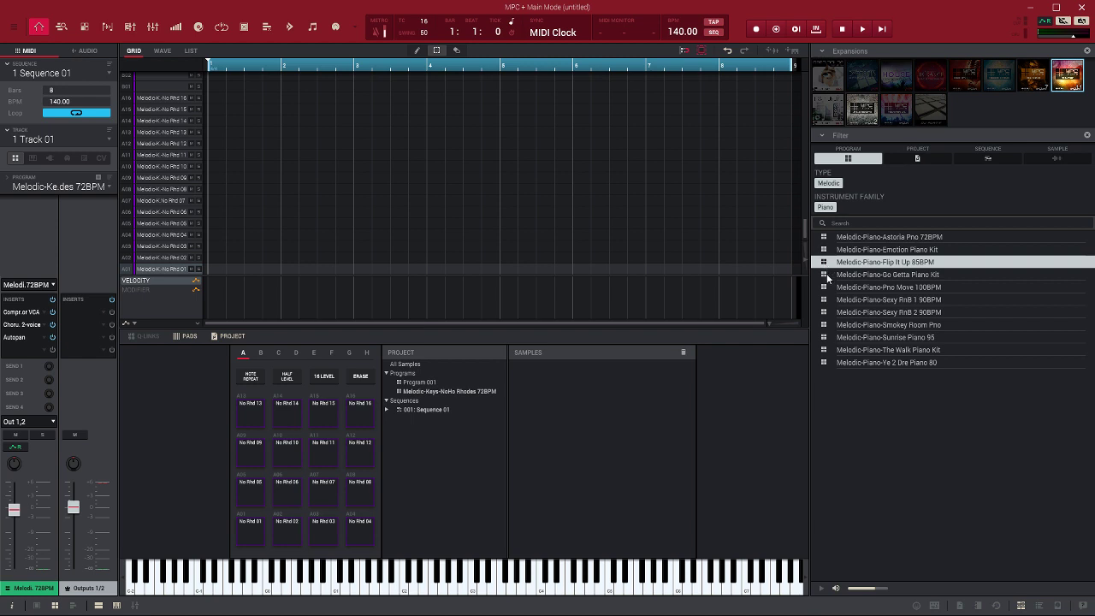
click(827, 275)
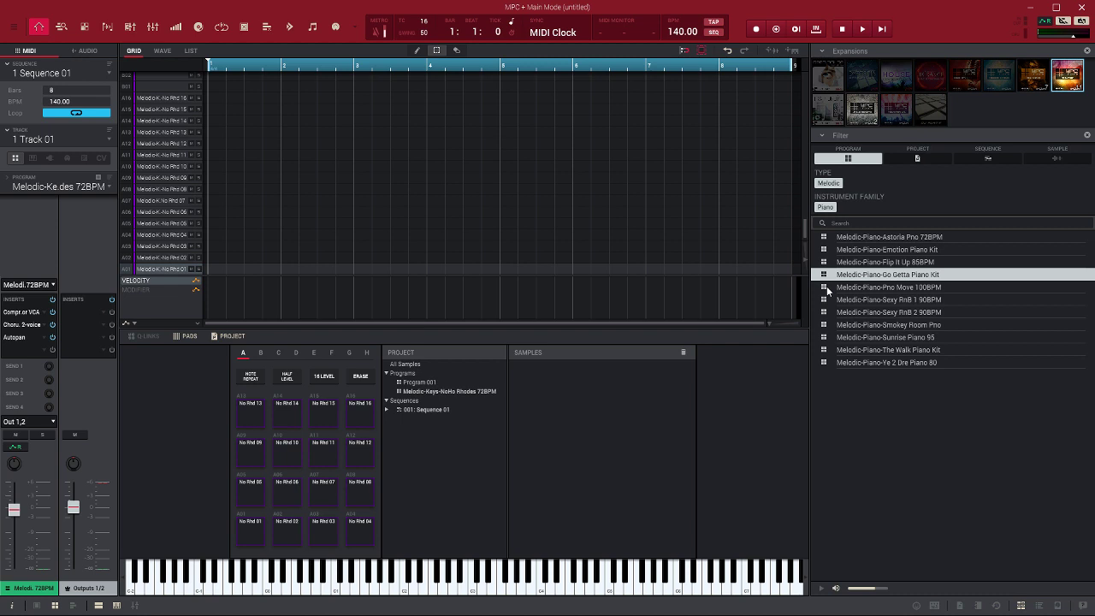
click(826, 287)
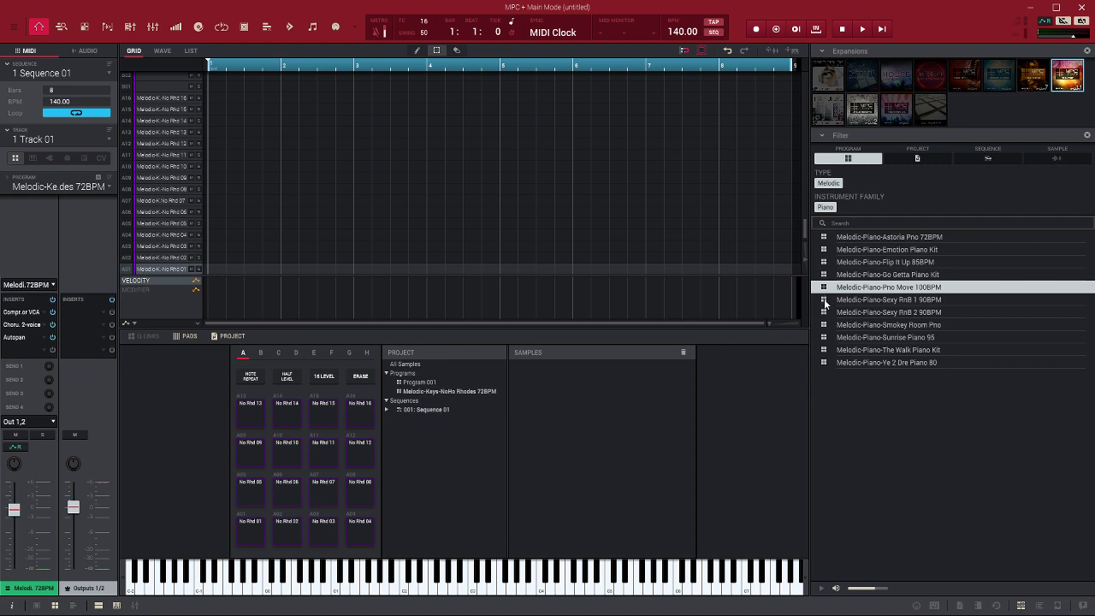
click(825, 301)
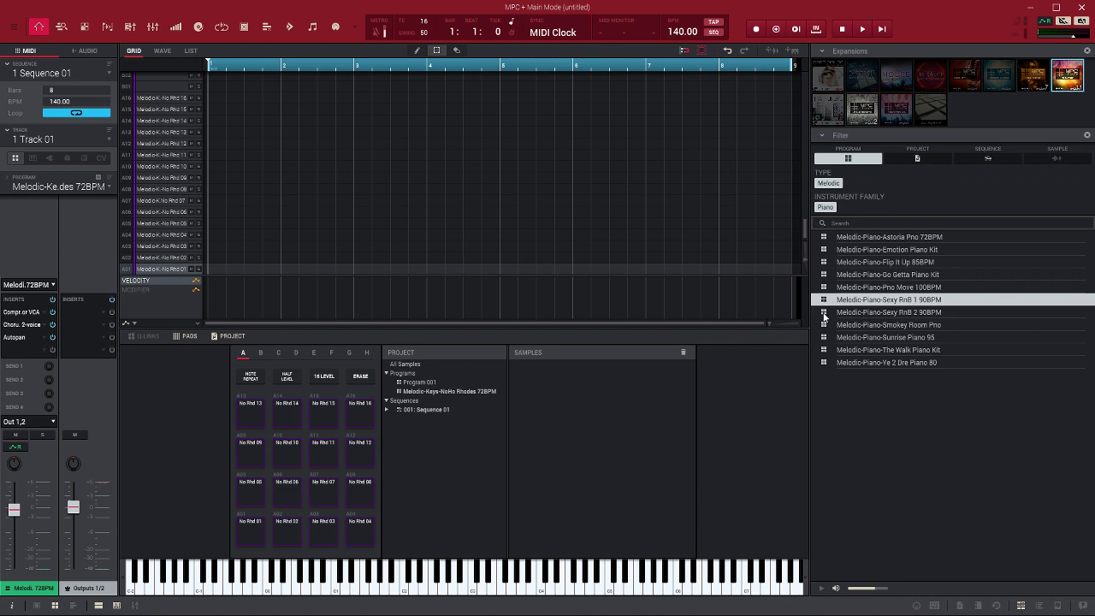
click(824, 314)
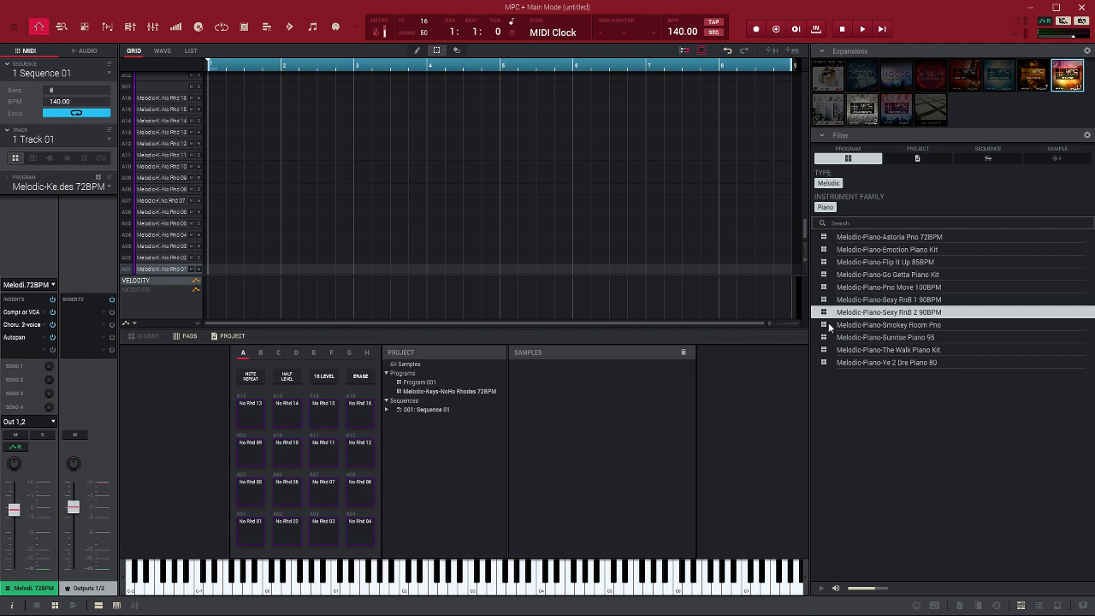
click(828, 326)
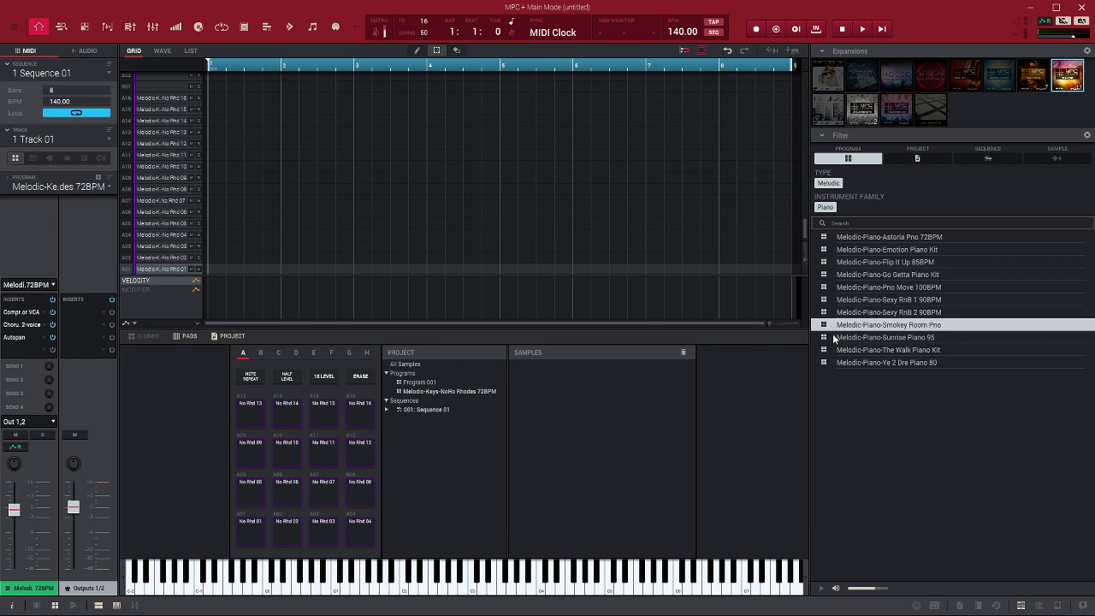
click(834, 338)
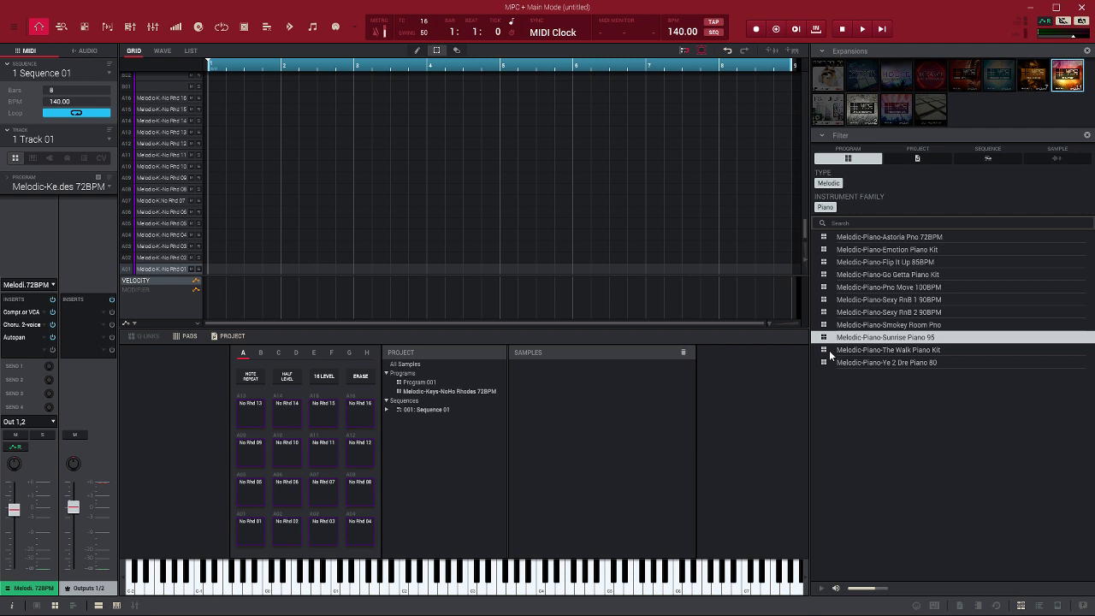
click(830, 354)
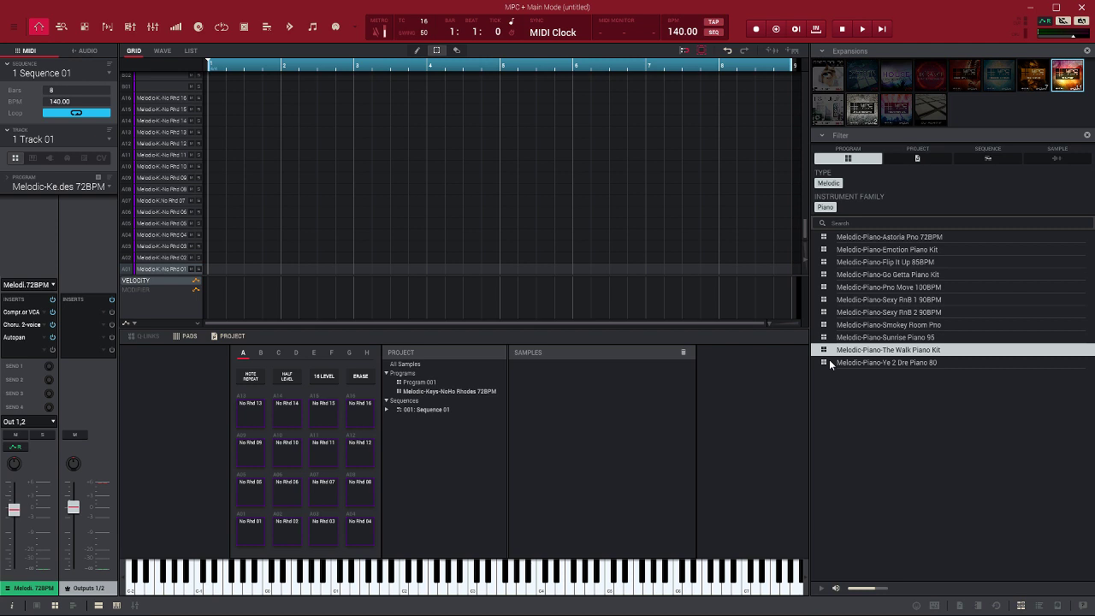
click(828, 363)
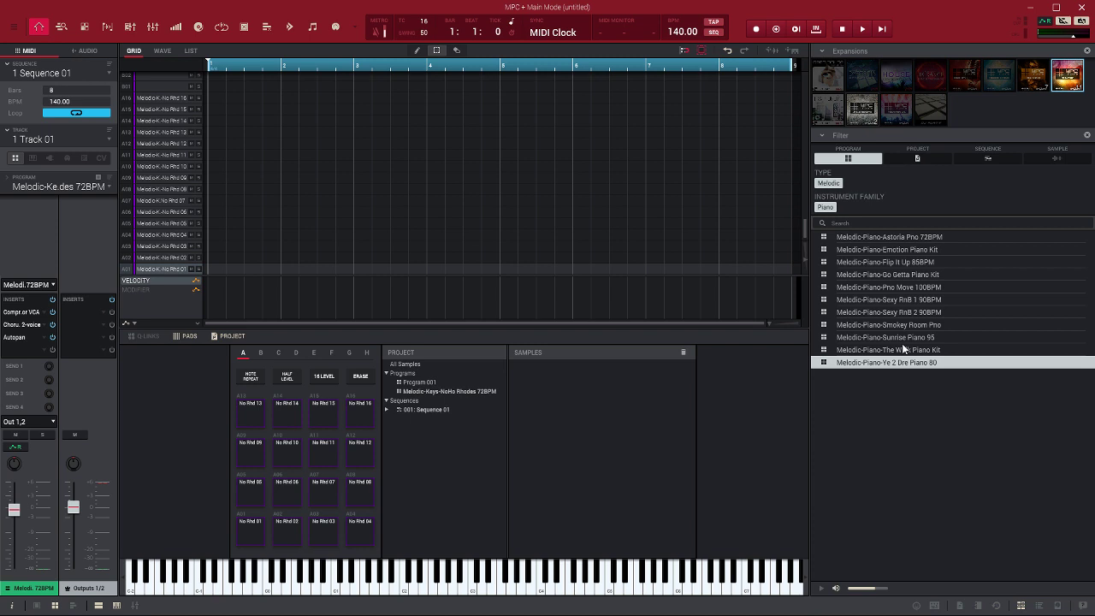
Change the instrument family filter from Piano to String and preview every program from 3T String Kit through Ye Wildin Kit
click(826, 207)
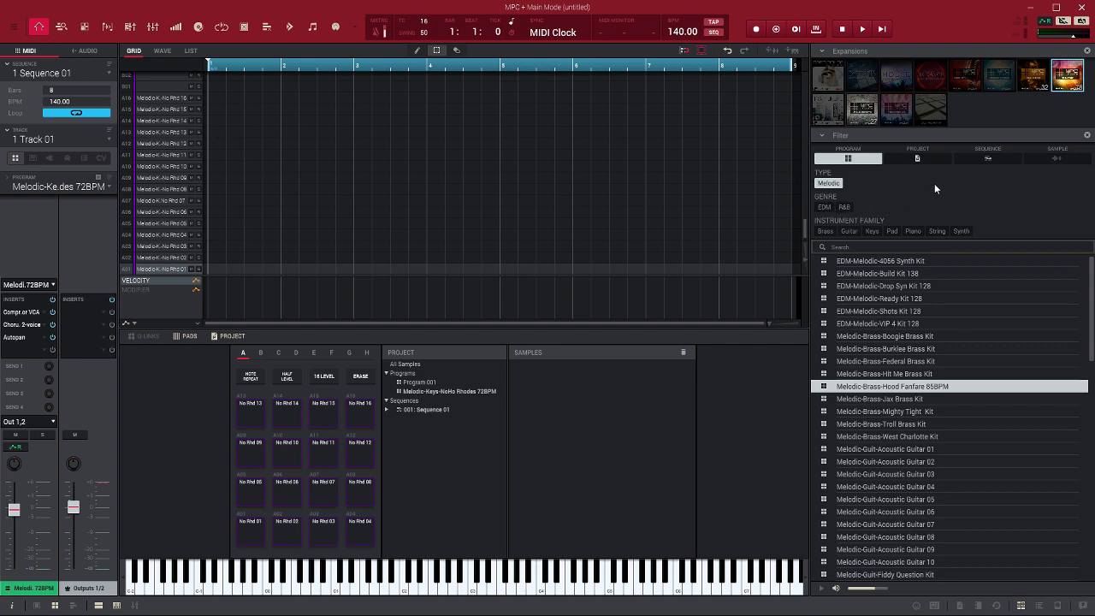
click(938, 231)
click(844, 239)
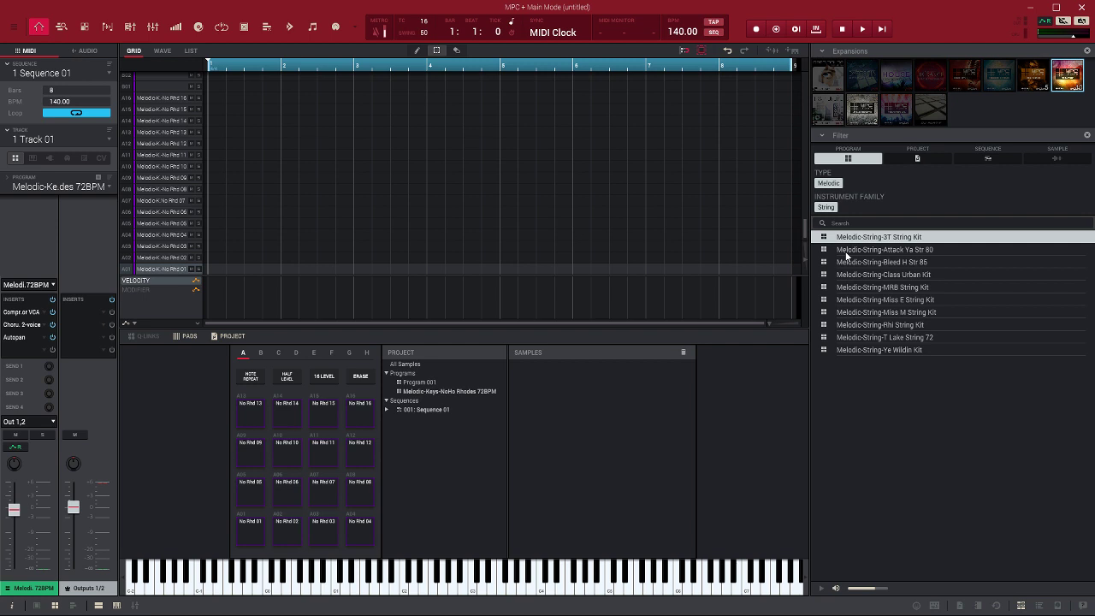
click(847, 251)
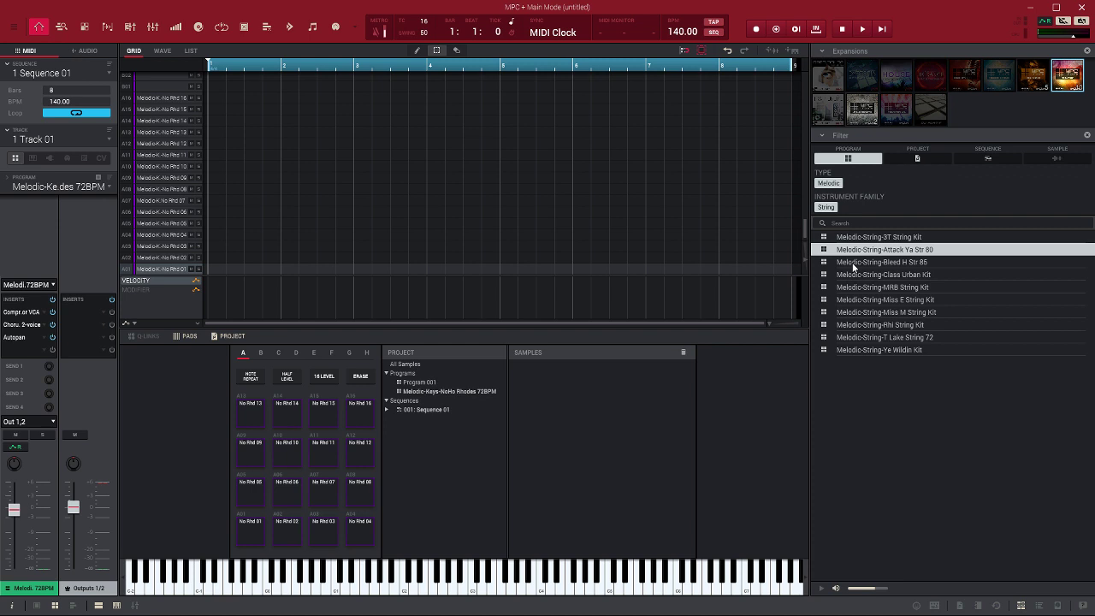
click(852, 264)
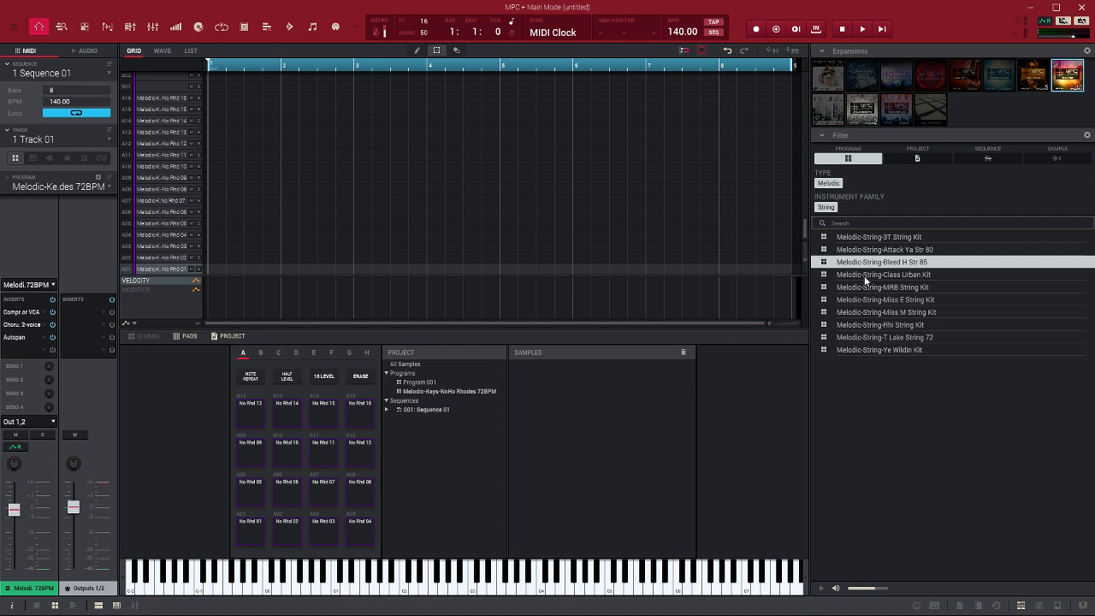
click(865, 275)
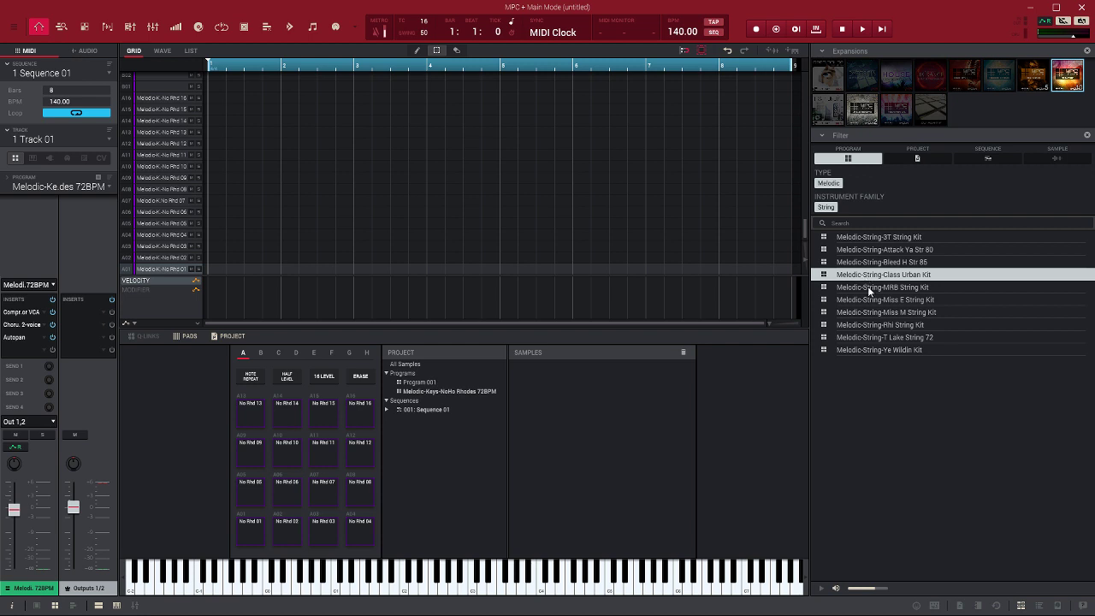
click(867, 287)
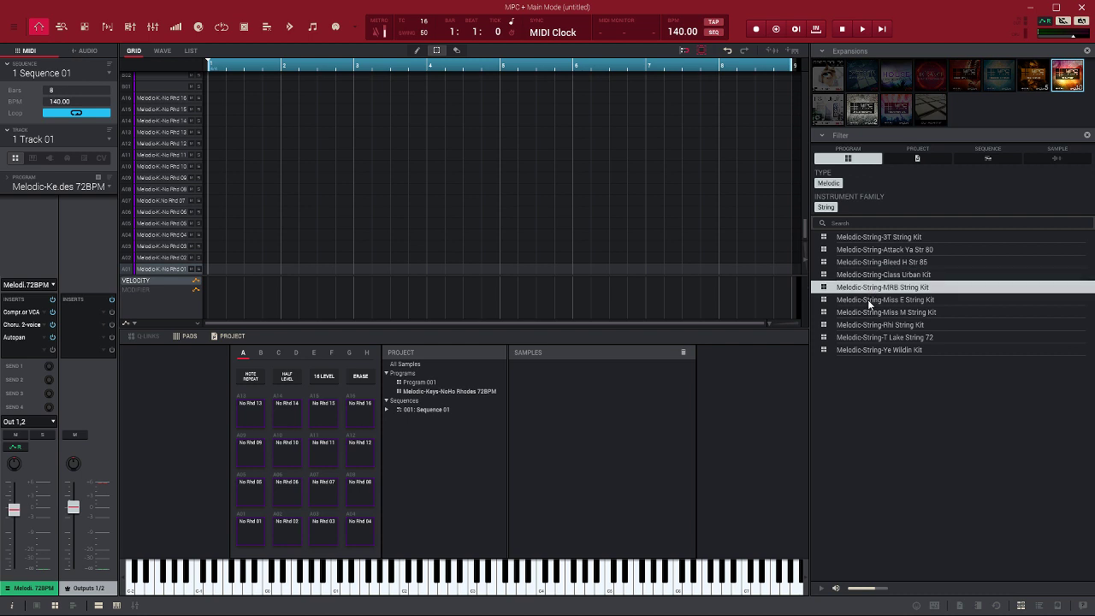
click(868, 300)
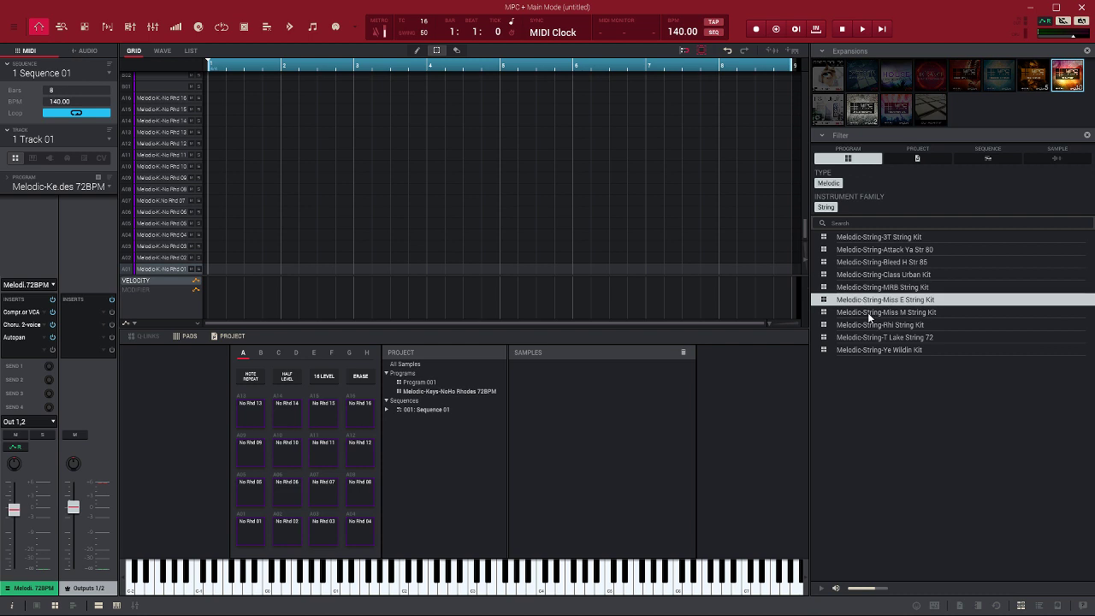
click(867, 312)
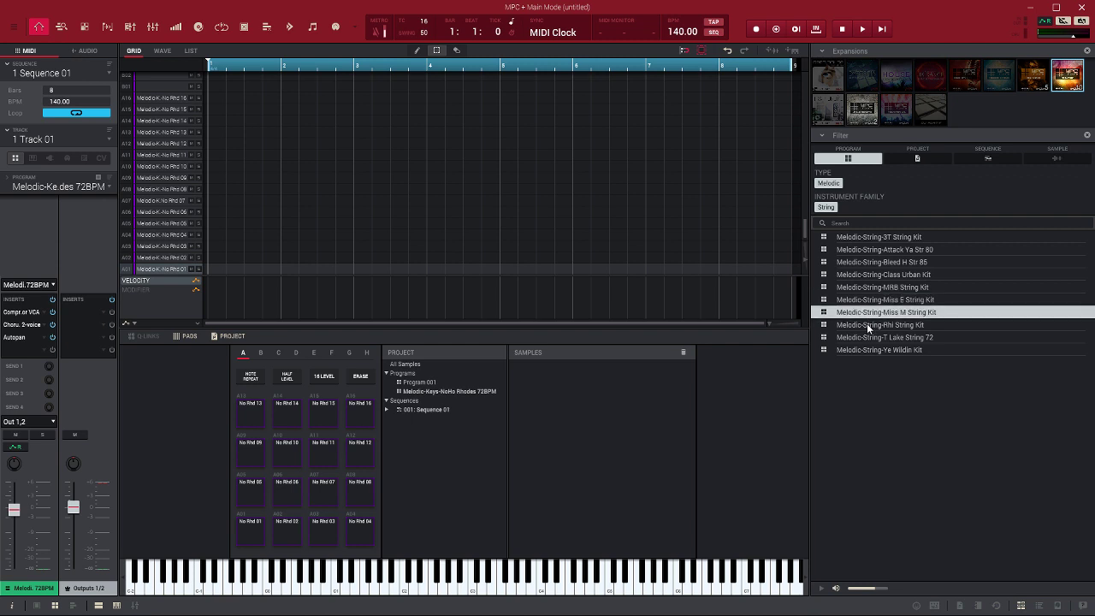
click(867, 323)
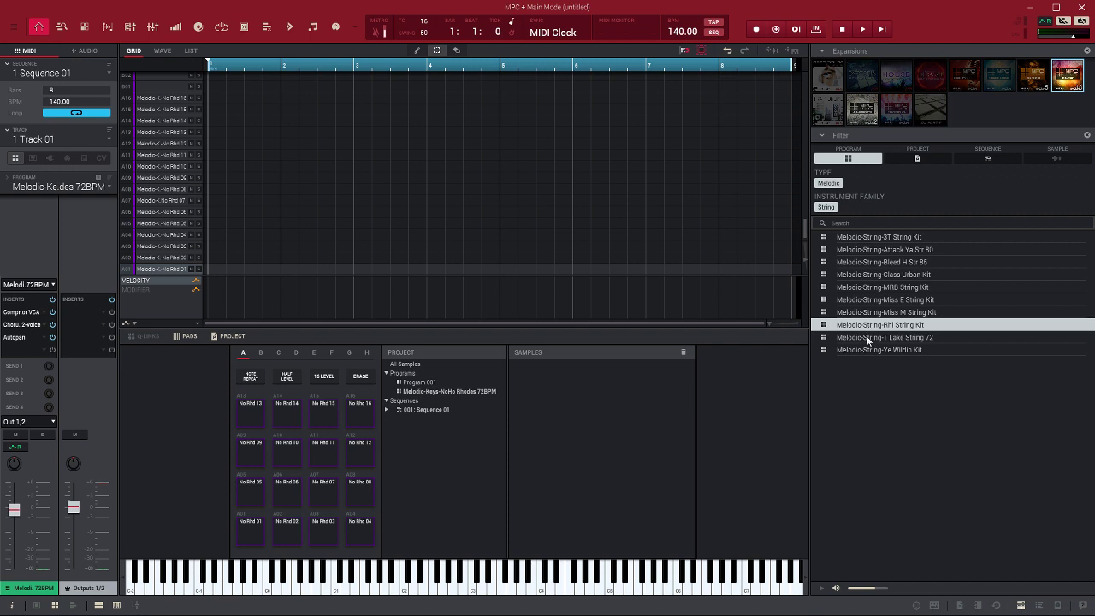
click(865, 336)
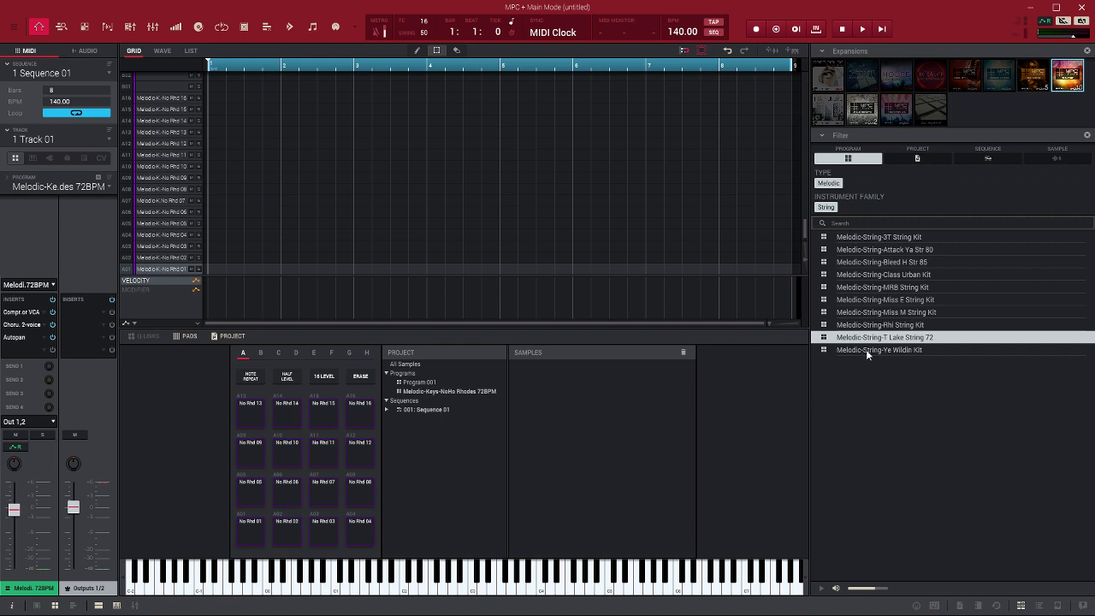
click(866, 349)
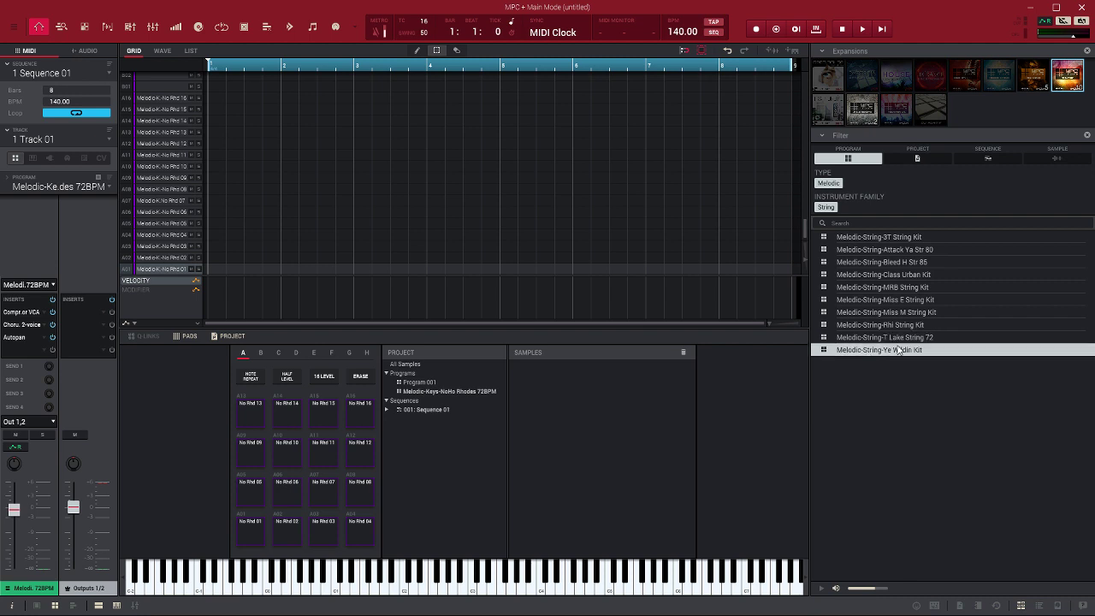
Change the instrument family filter from String to Synth and preview every program from Baby Real 85 BPM through Riff Me Kit
click(826, 209)
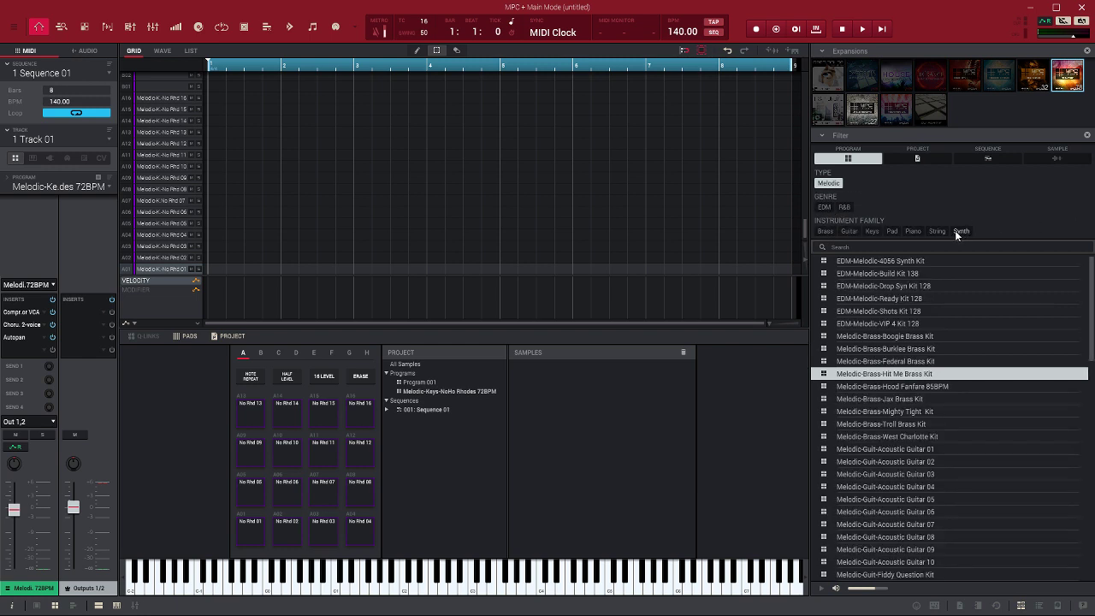
click(957, 232)
click(853, 240)
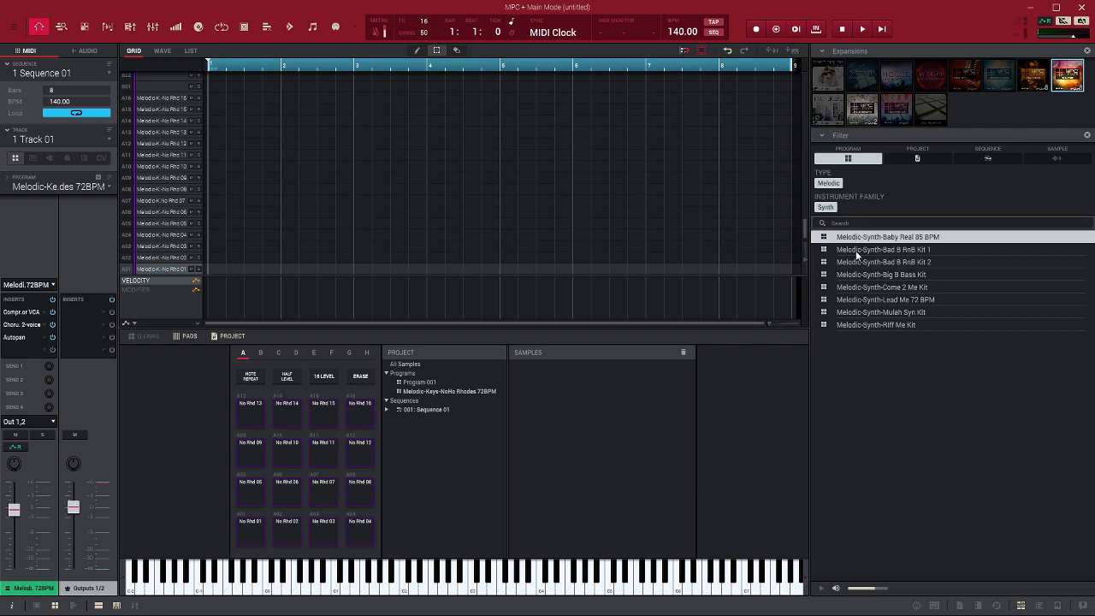
click(856, 250)
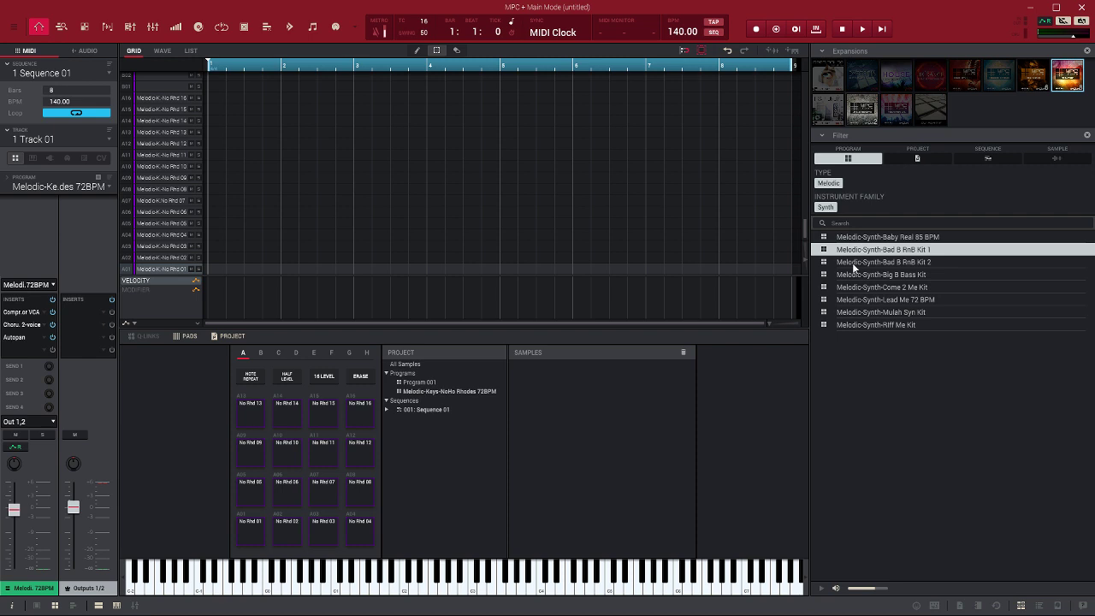
click(854, 262)
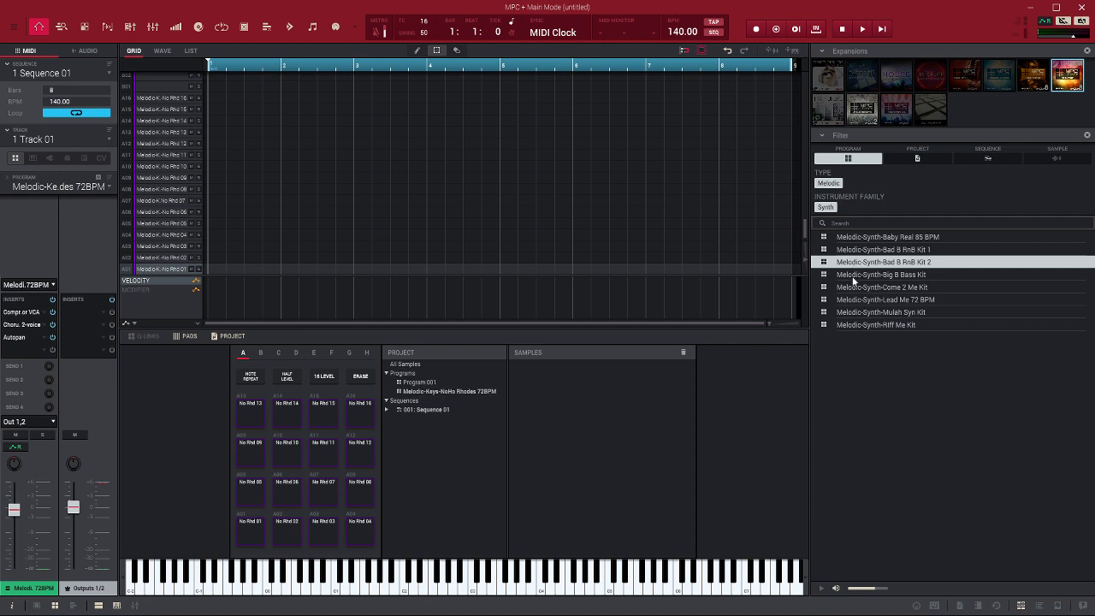
click(854, 276)
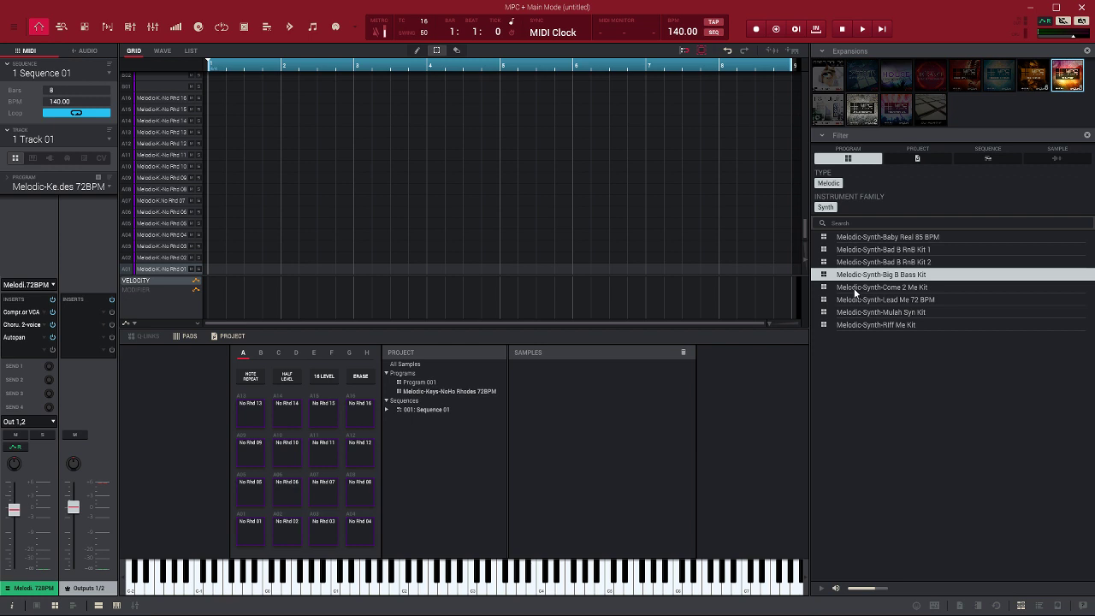
click(855, 288)
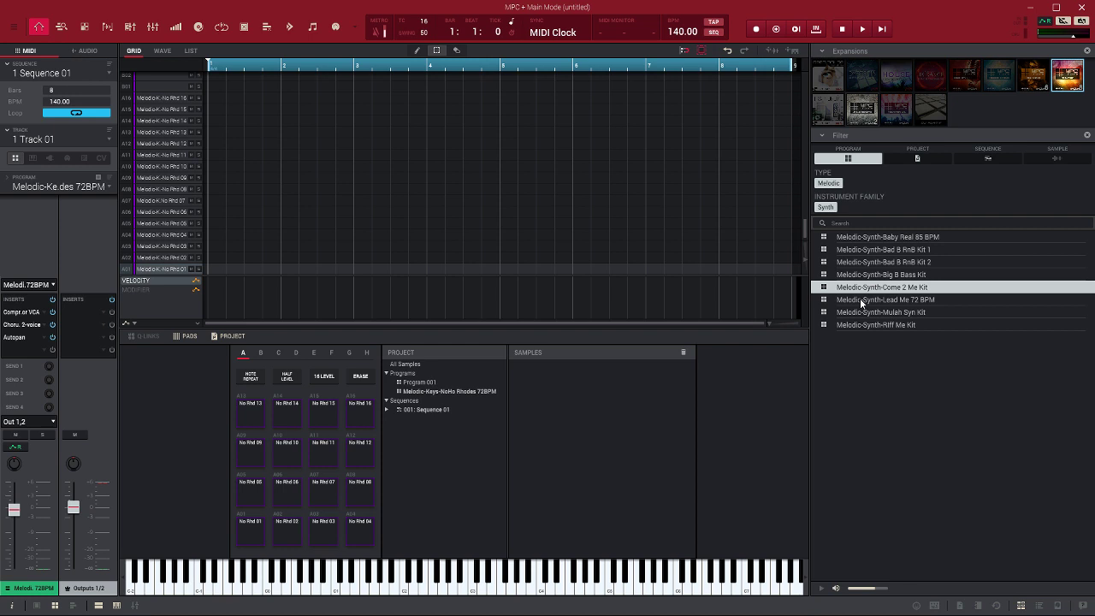
click(860, 300)
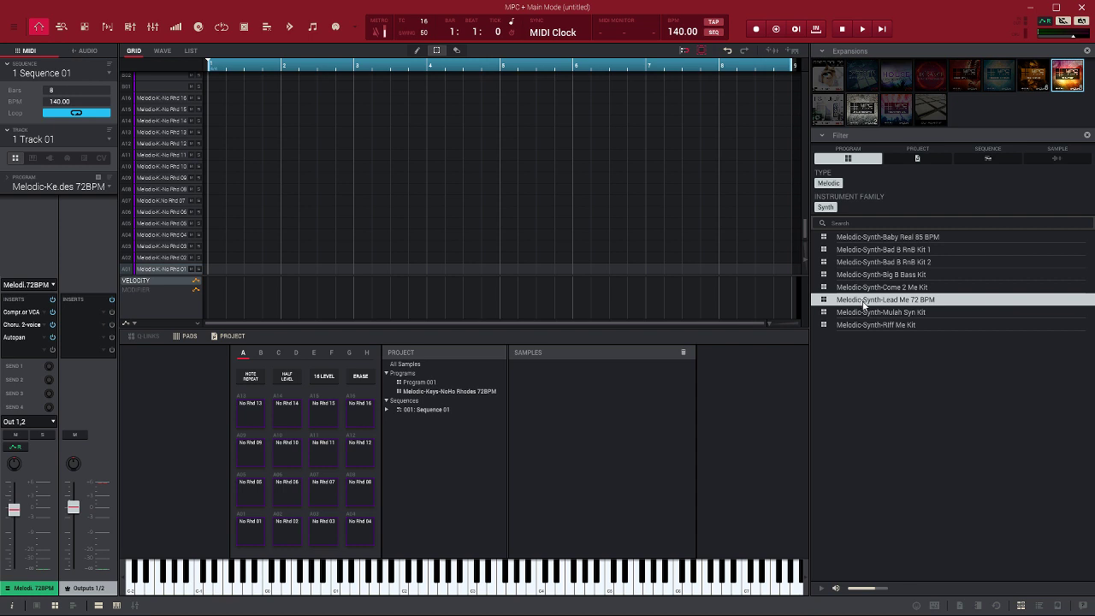
click(863, 312)
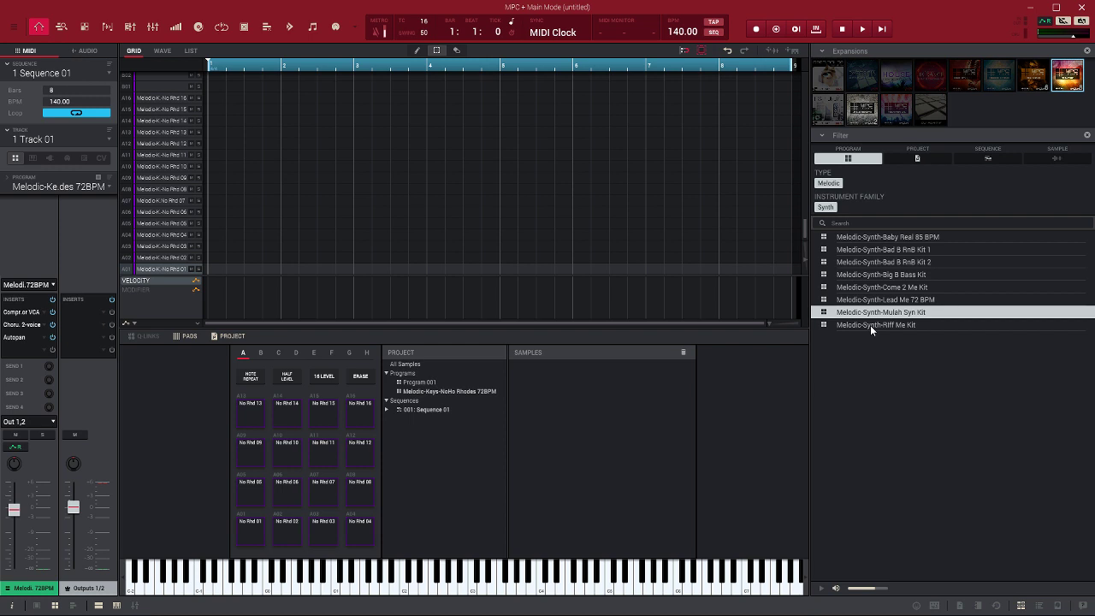
click(870, 325)
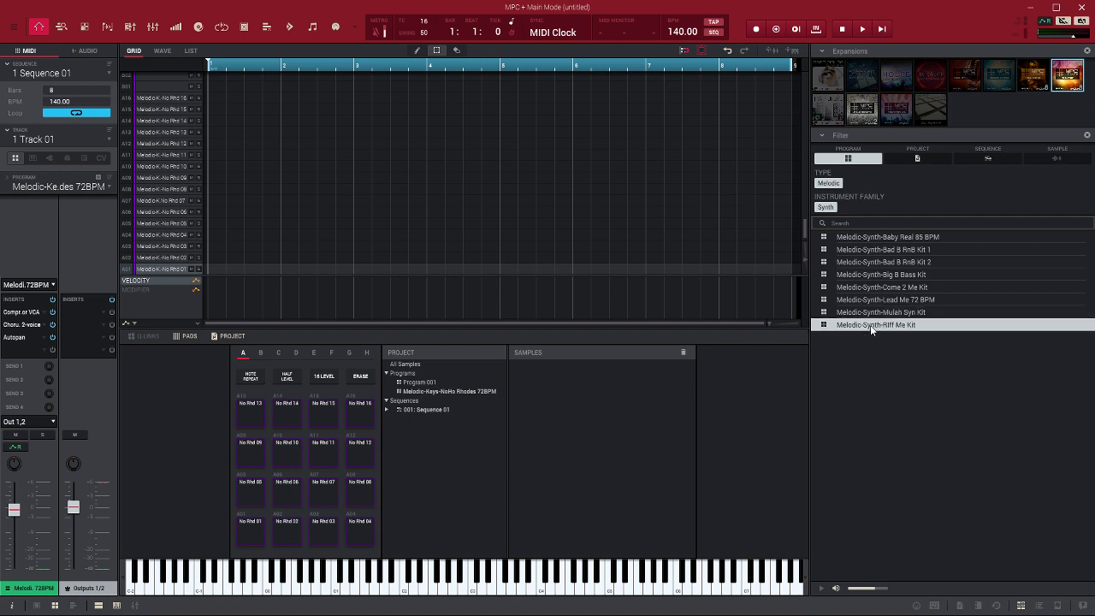
Clear the Synth family filter and change the program type filter from Melodic to Kit
click(823, 208)
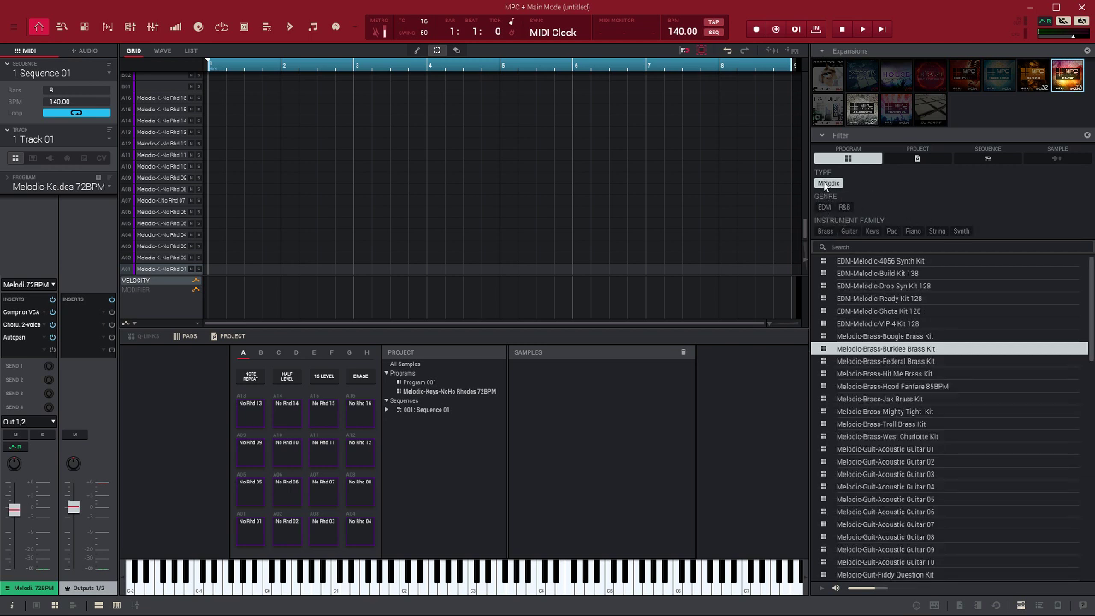
click(826, 183)
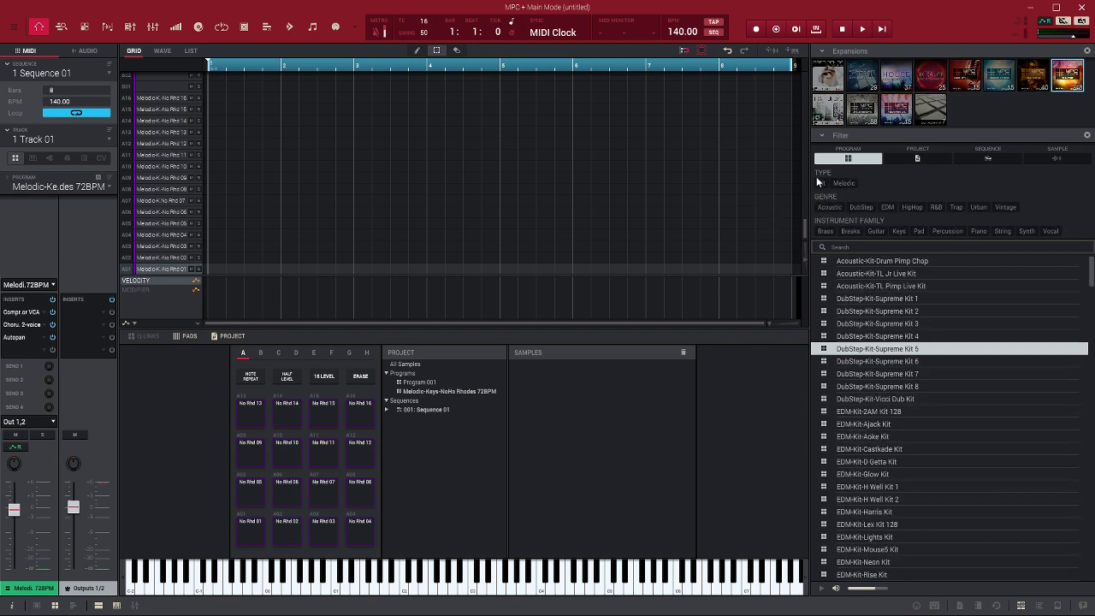
click(820, 182)
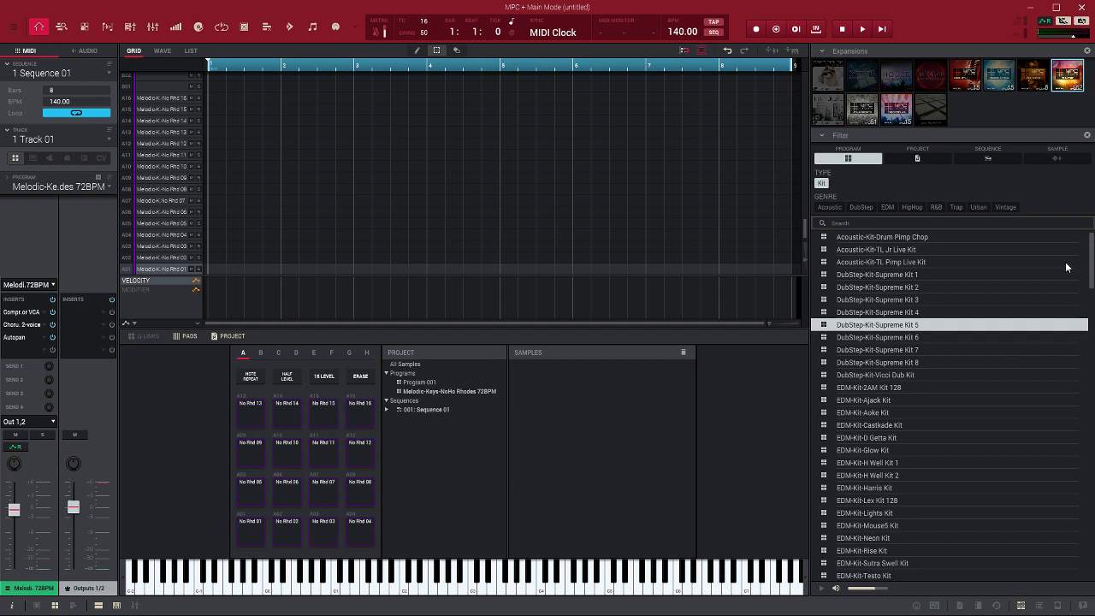
Preview the Special kits Scratch Kit 1, Scratch Kit 2, Scratch Kit 3 and Transition FX Kit 1
drag(1090, 246, 1090, 361)
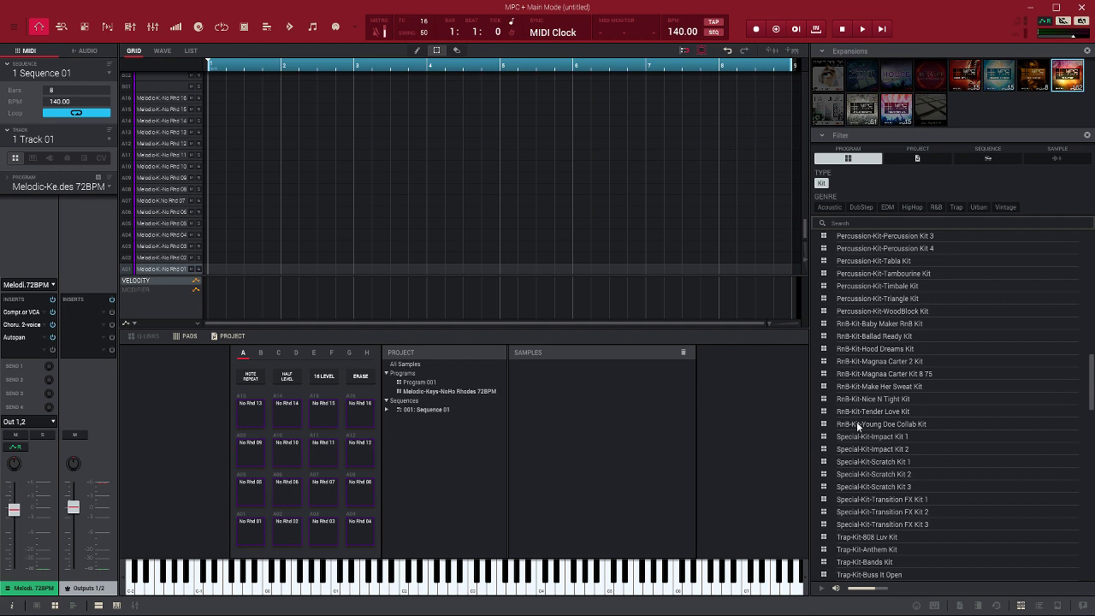
click(822, 462)
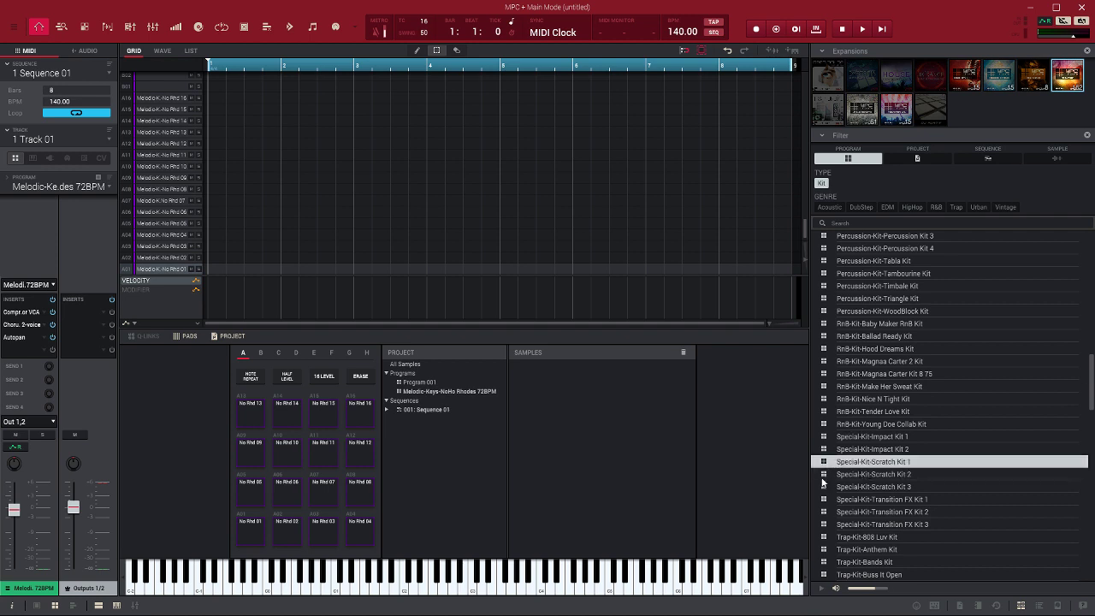
click(823, 476)
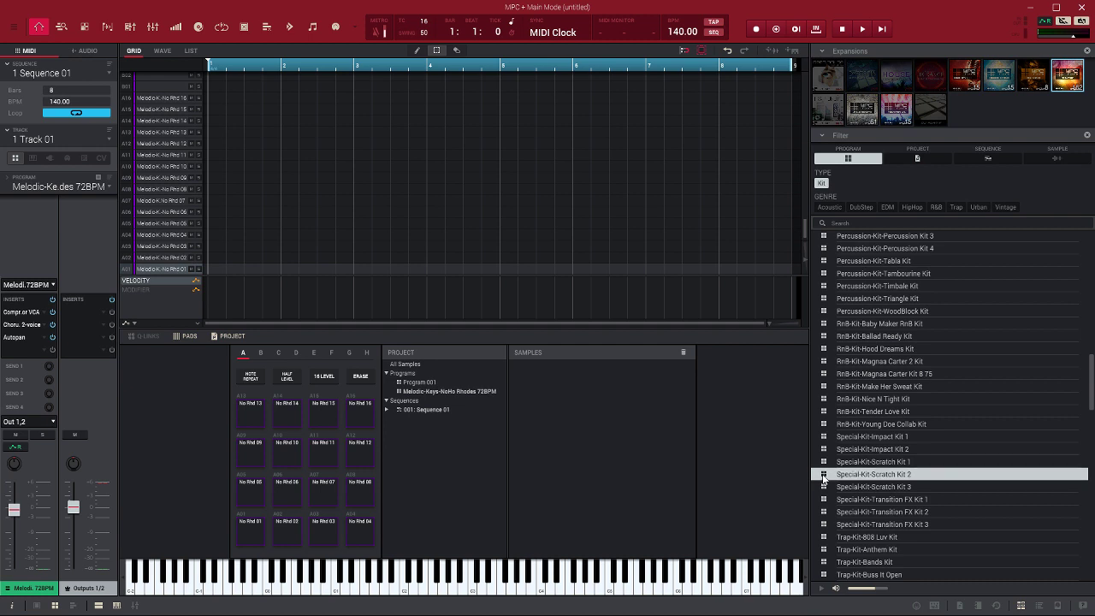
click(824, 487)
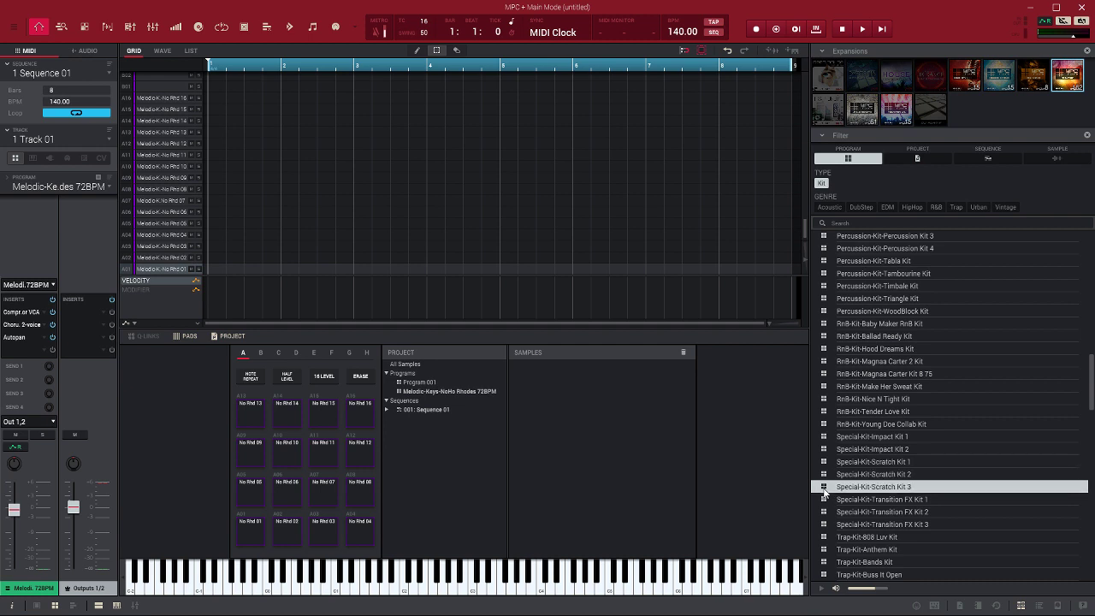
click(826, 500)
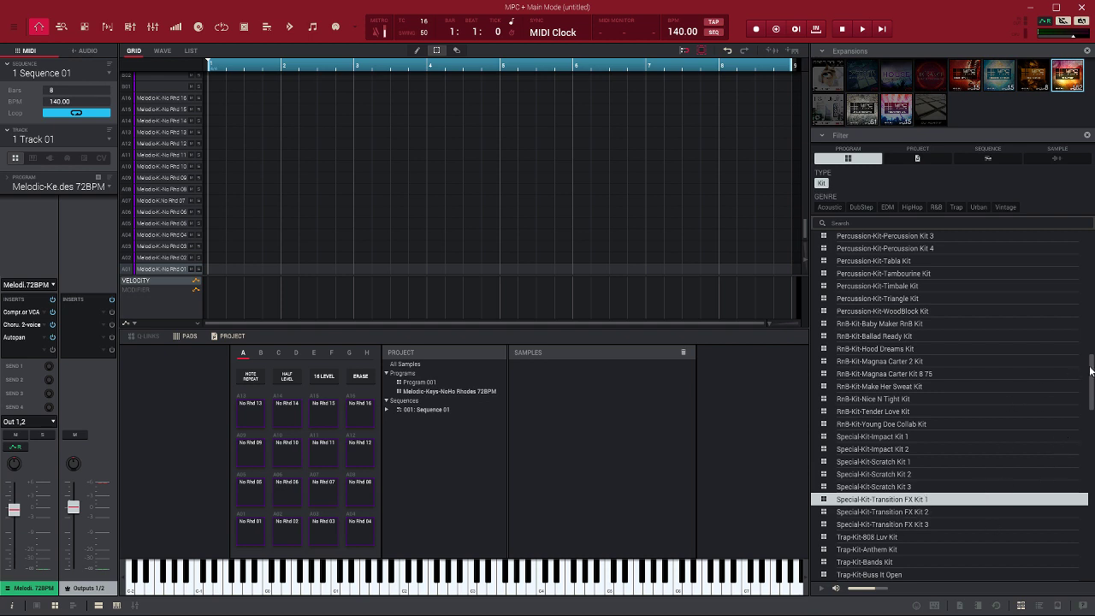
Preview the Trap kits 808 Luv Kit, Anthem Kit and Bands Kit
drag(1089, 370, 1028, 396)
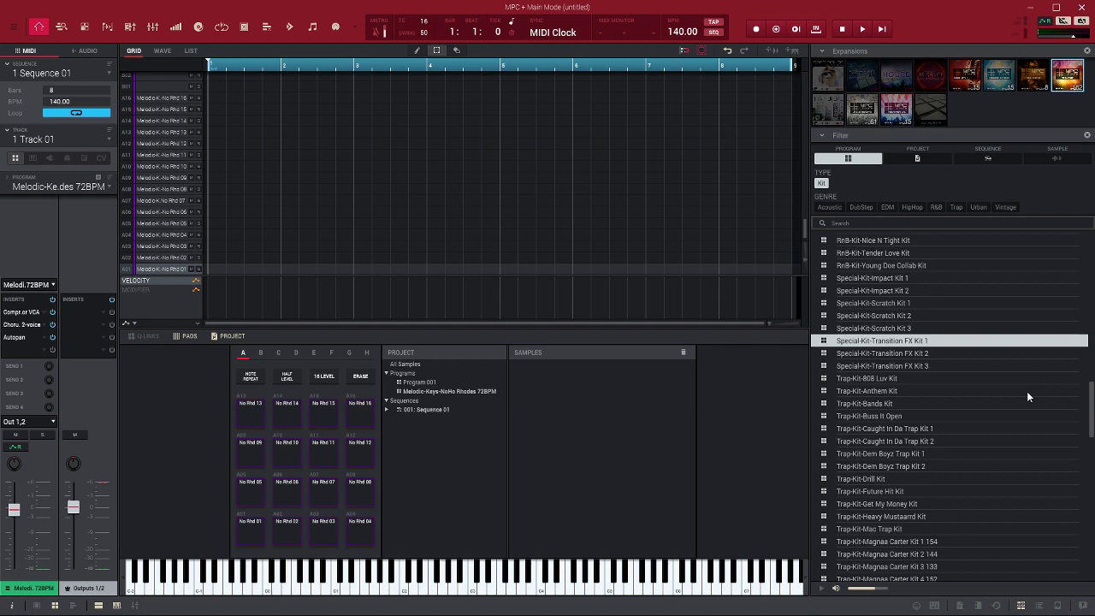
click(855, 378)
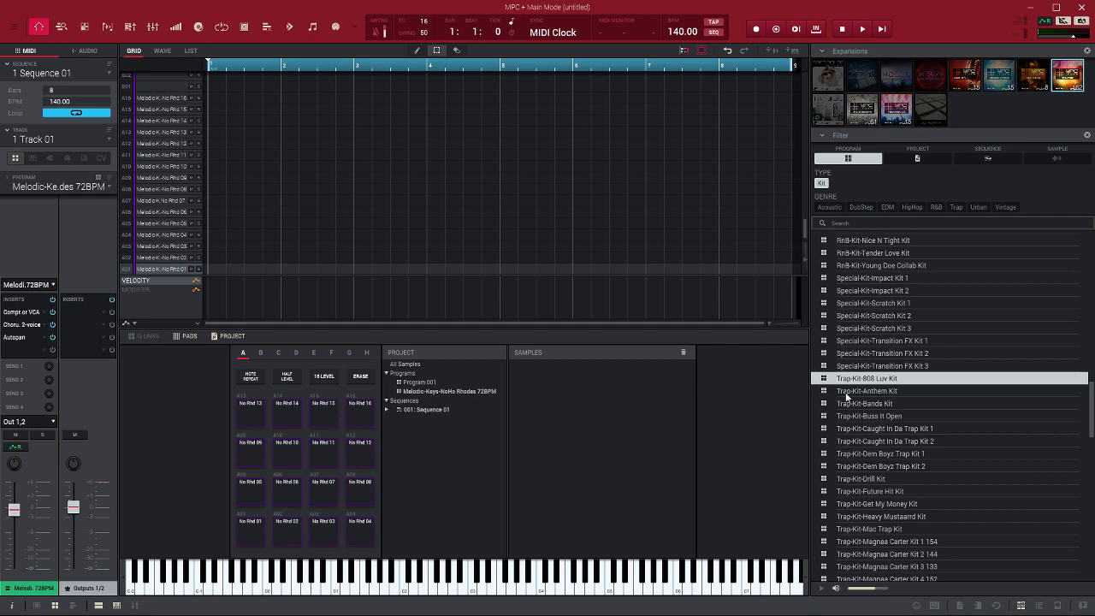
click(845, 391)
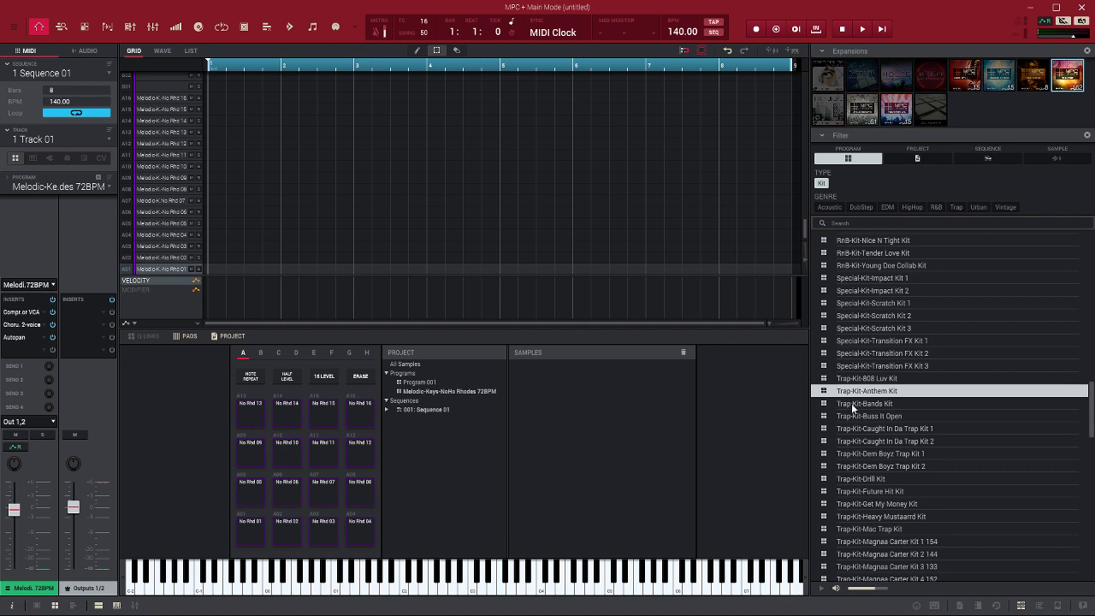
click(853, 406)
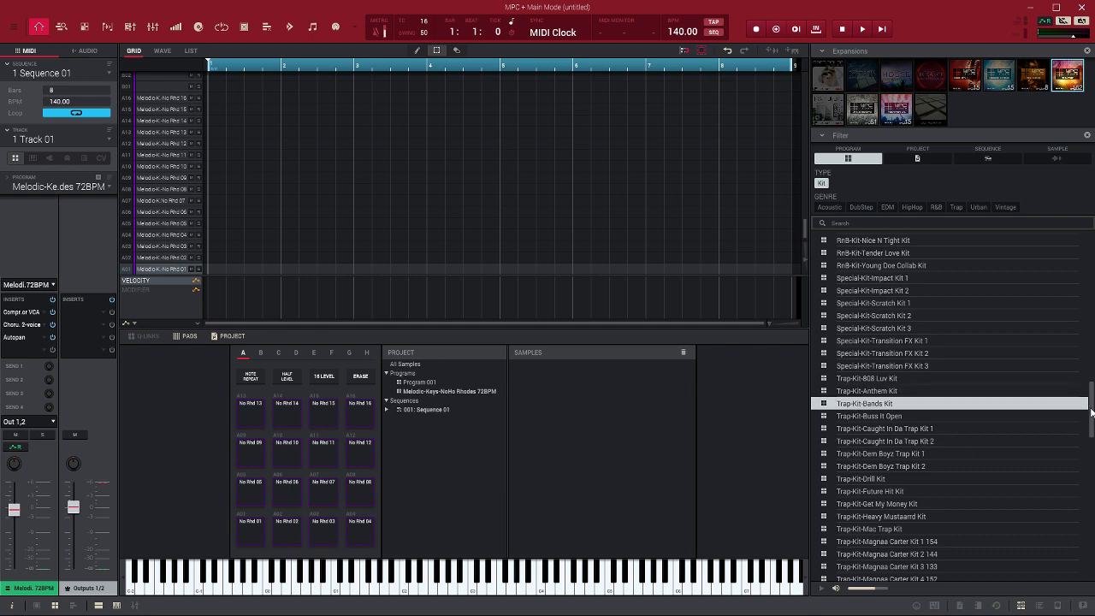
Preview the Urban kits Unit Kit and Own Da Throne Kit
scroll(1091, 410, down, 5)
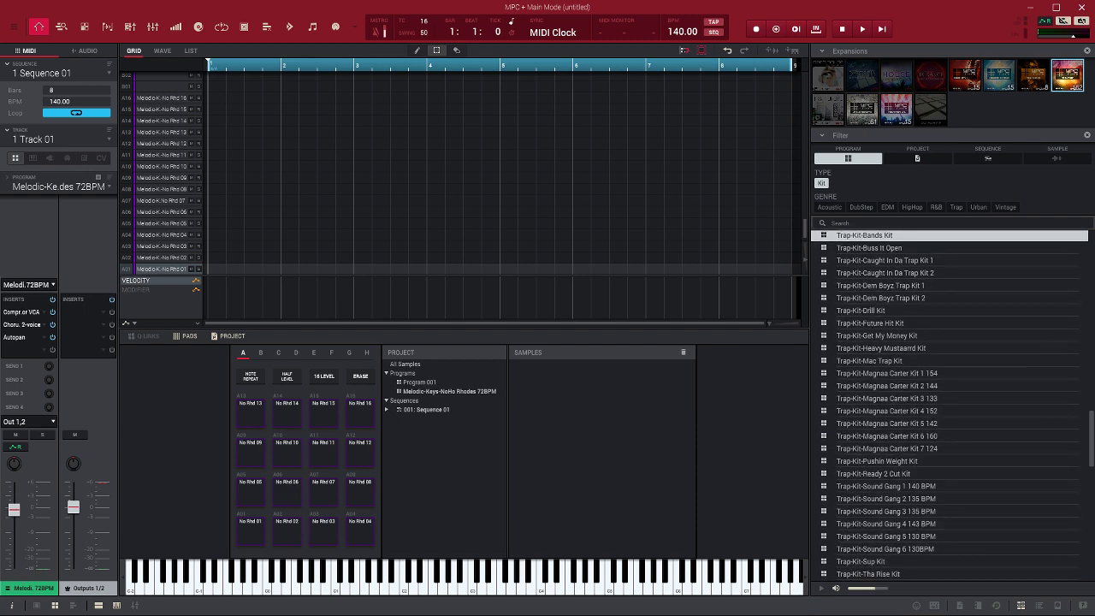
scroll(949, 402, down, 1)
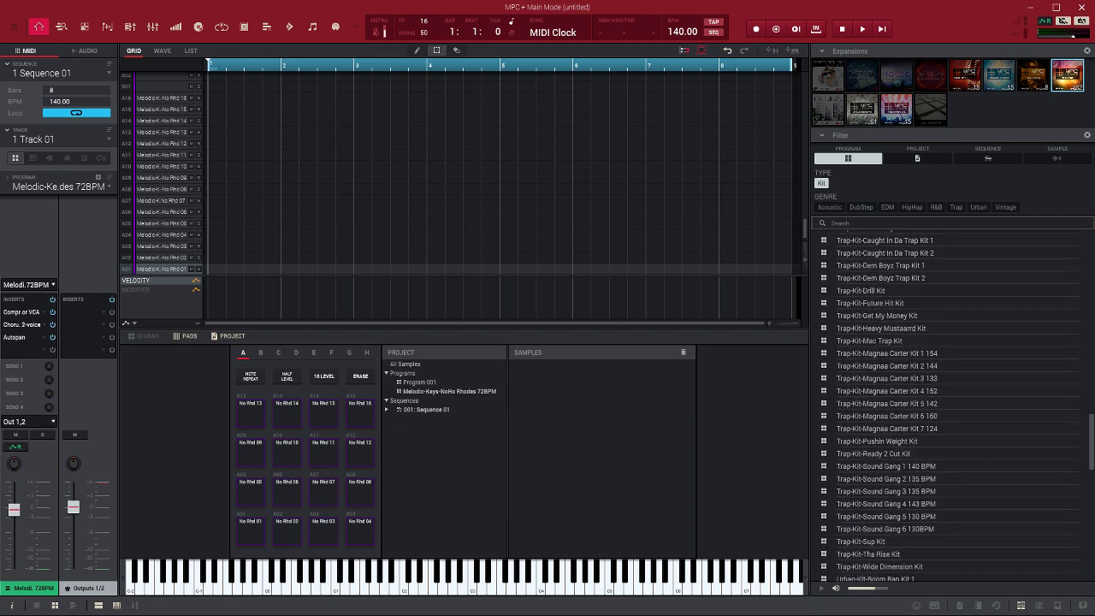
scroll(1042, 421, down, 10)
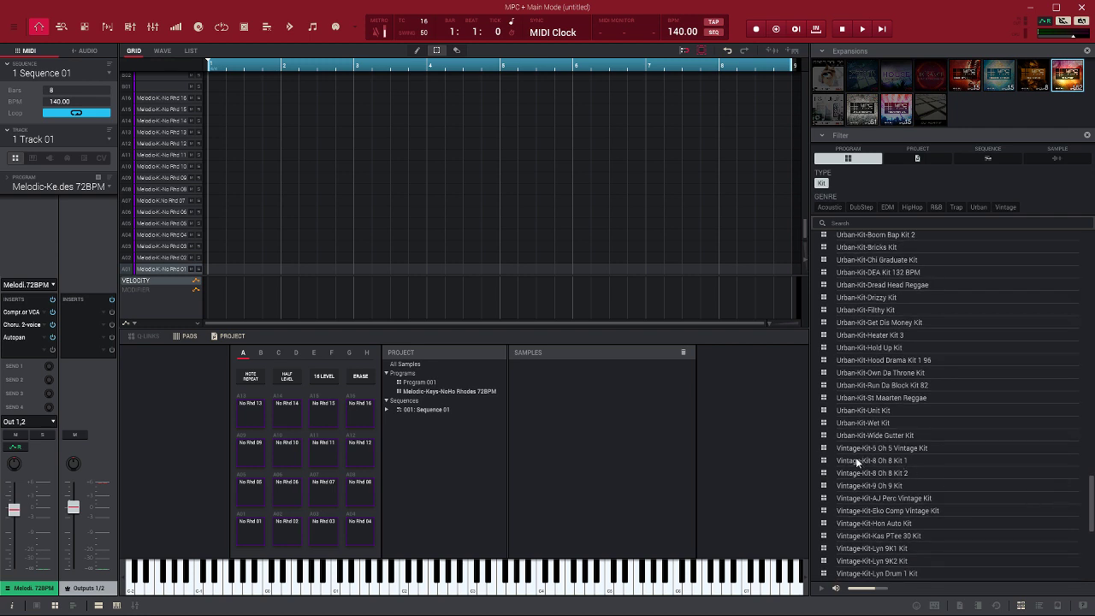
click(857, 410)
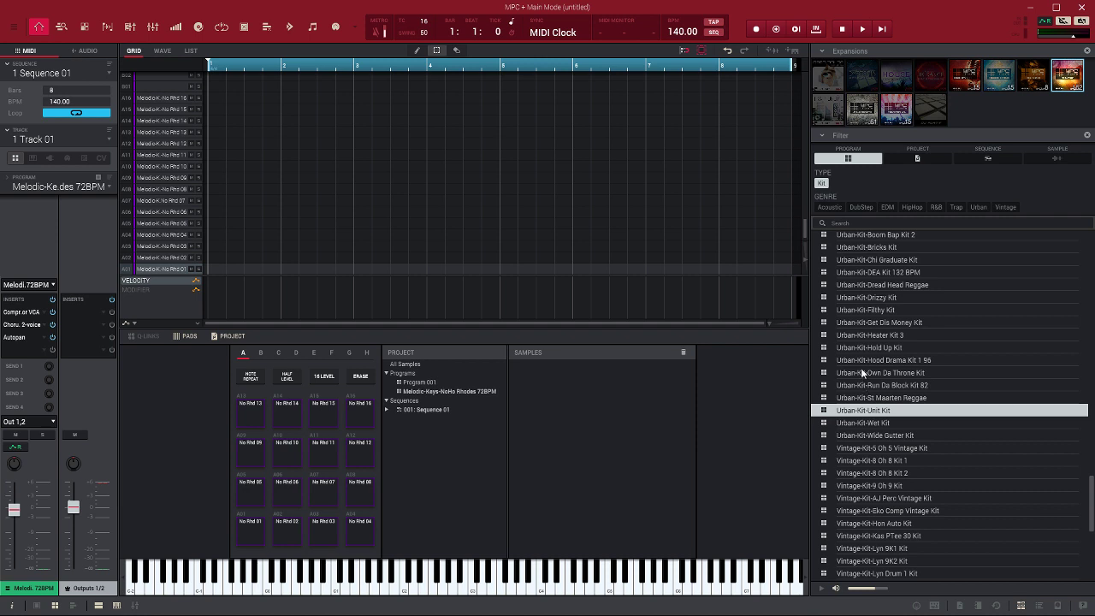
click(863, 373)
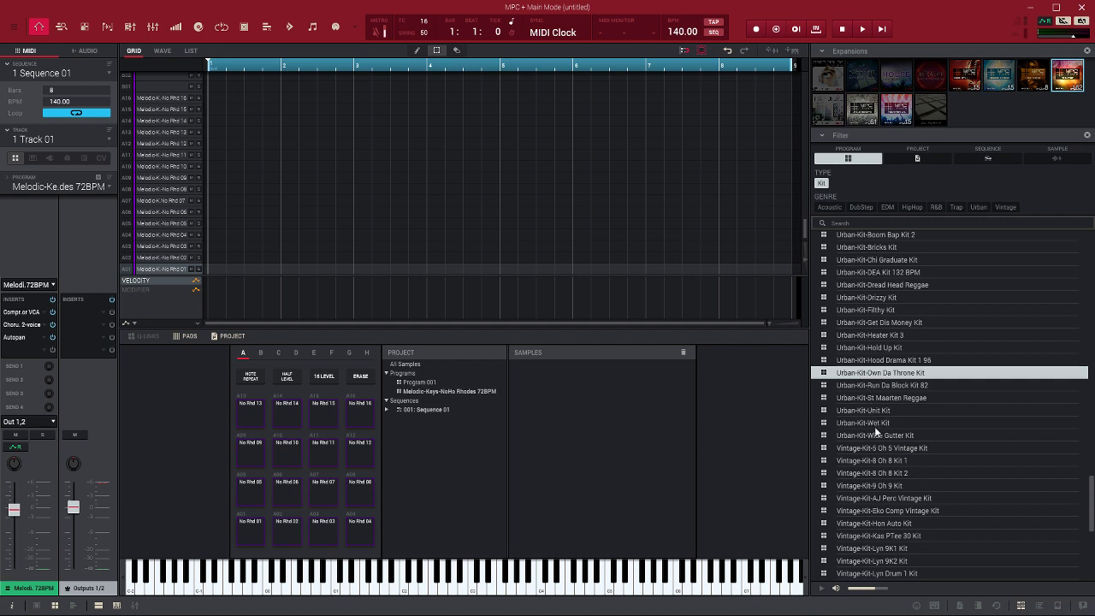
Preview the Vintage kits AJ Perc Vintage Kit, Tee R 7 Oh 7 Kit, PSC Fourty Kit 1 and Lyn El Em 1 2 Kit
click(878, 497)
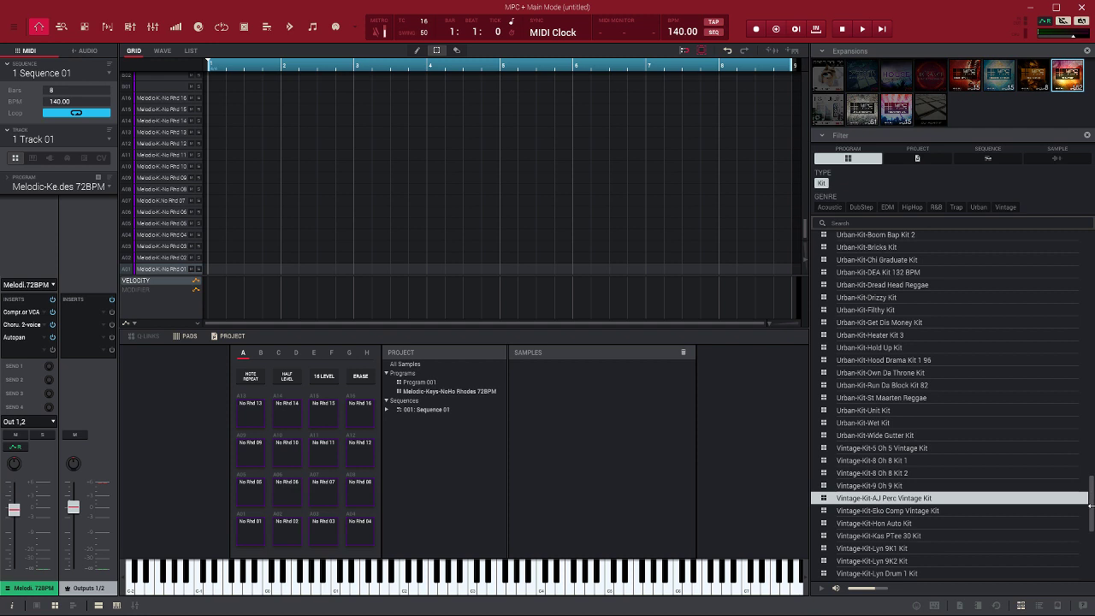
scroll(1090, 495, down, 6)
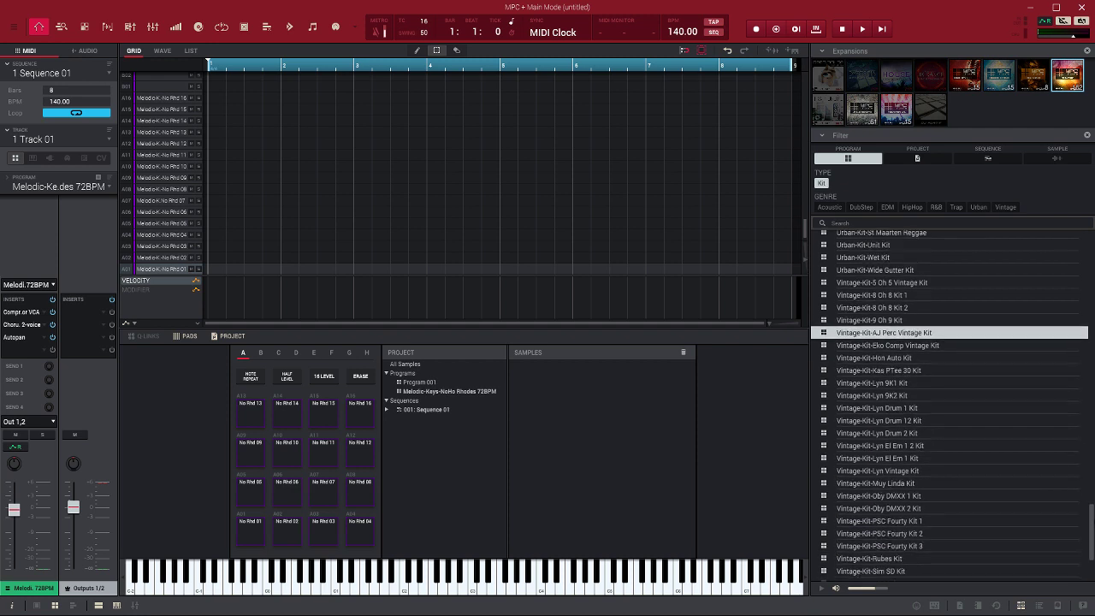
scroll(949, 406, down, 2)
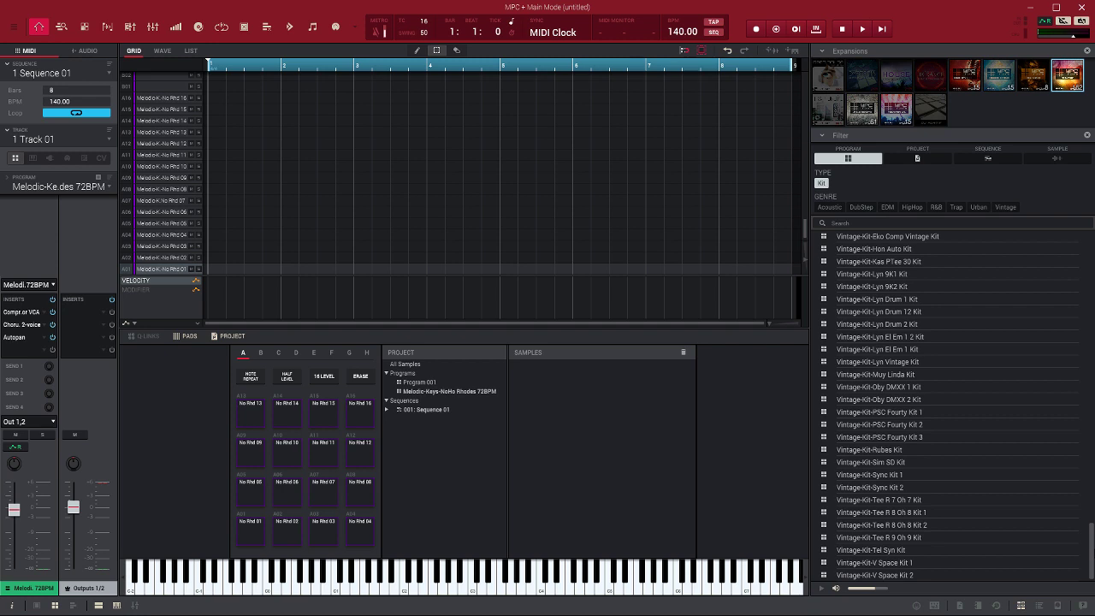
click(872, 503)
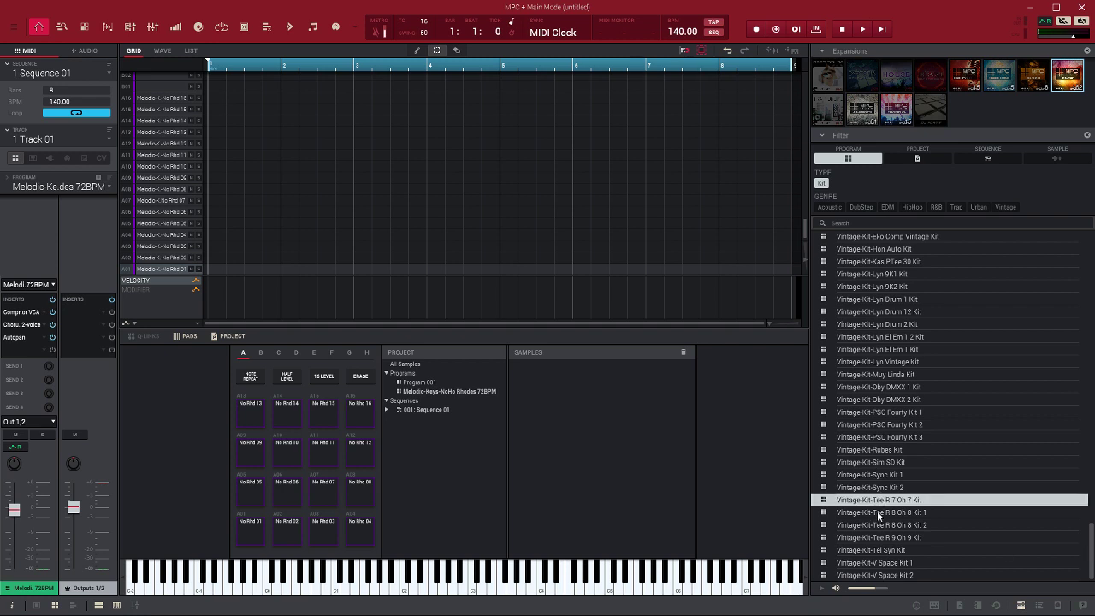
click(879, 415)
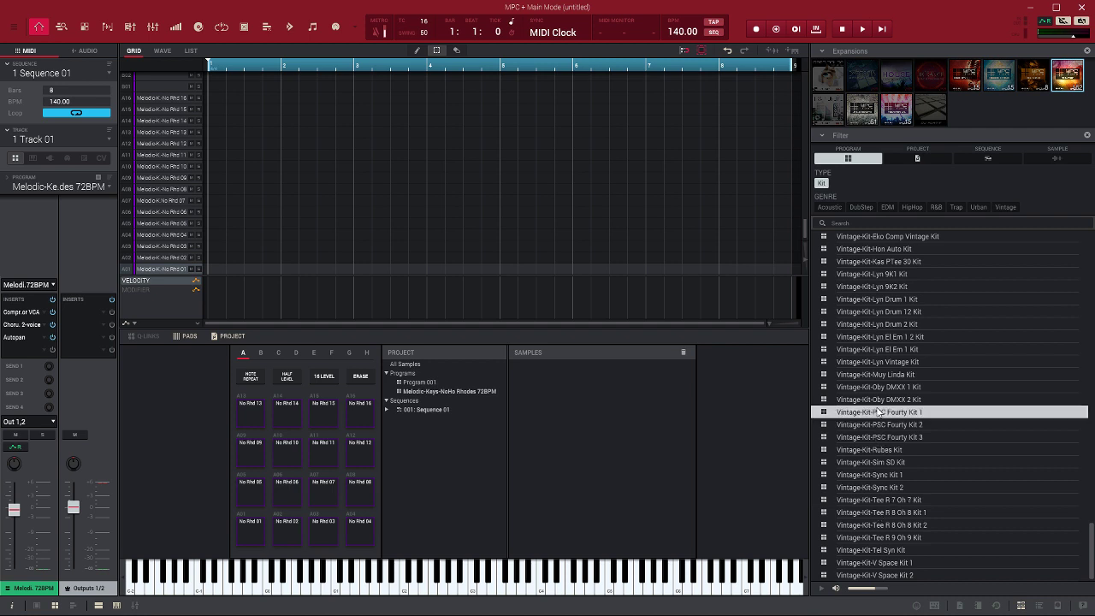
click(862, 336)
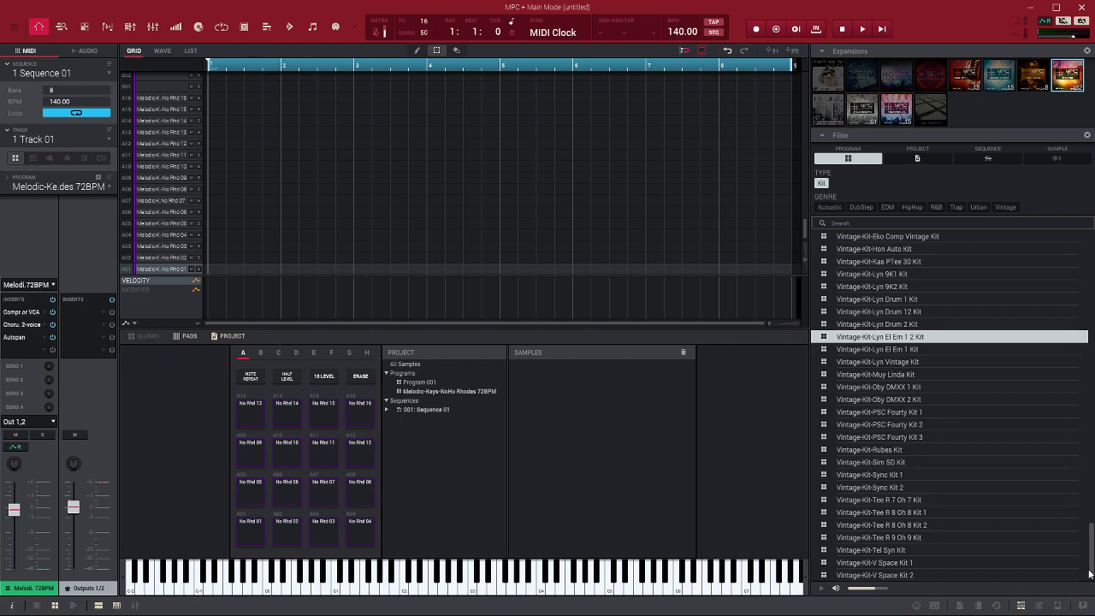
Switch the expansion browser from programs to samples and filter the instrument family to Vocal
drag(1087, 575, 1037, 263)
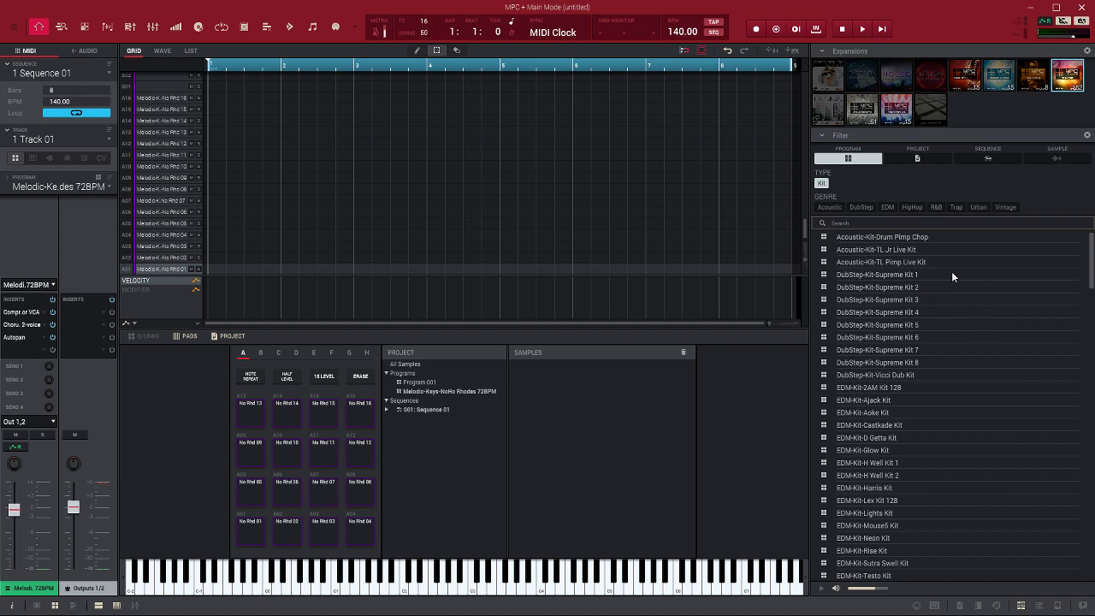
click(1052, 160)
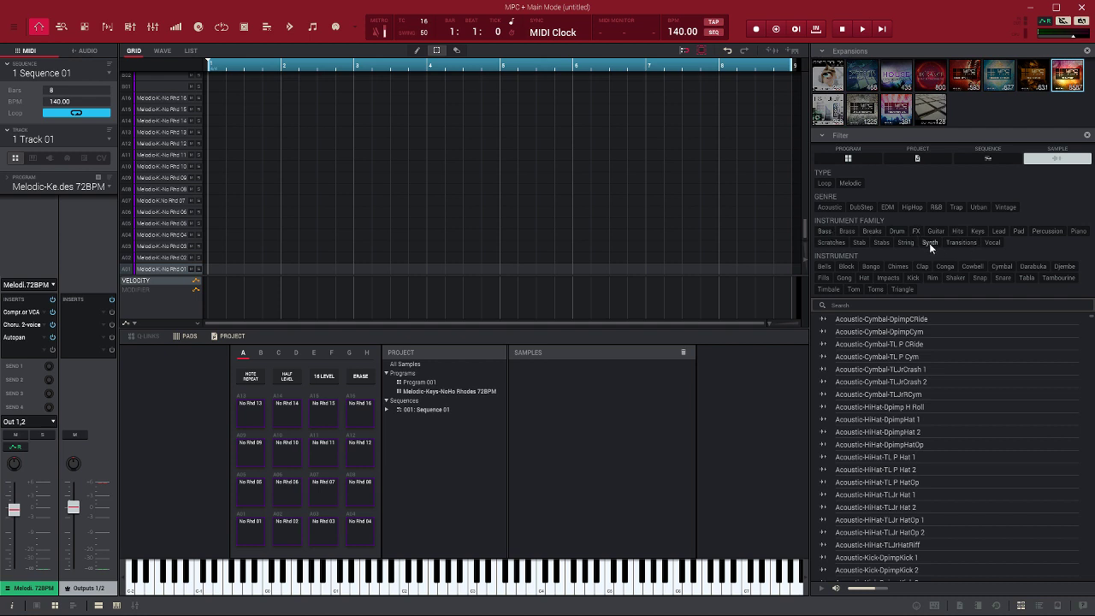
click(992, 242)
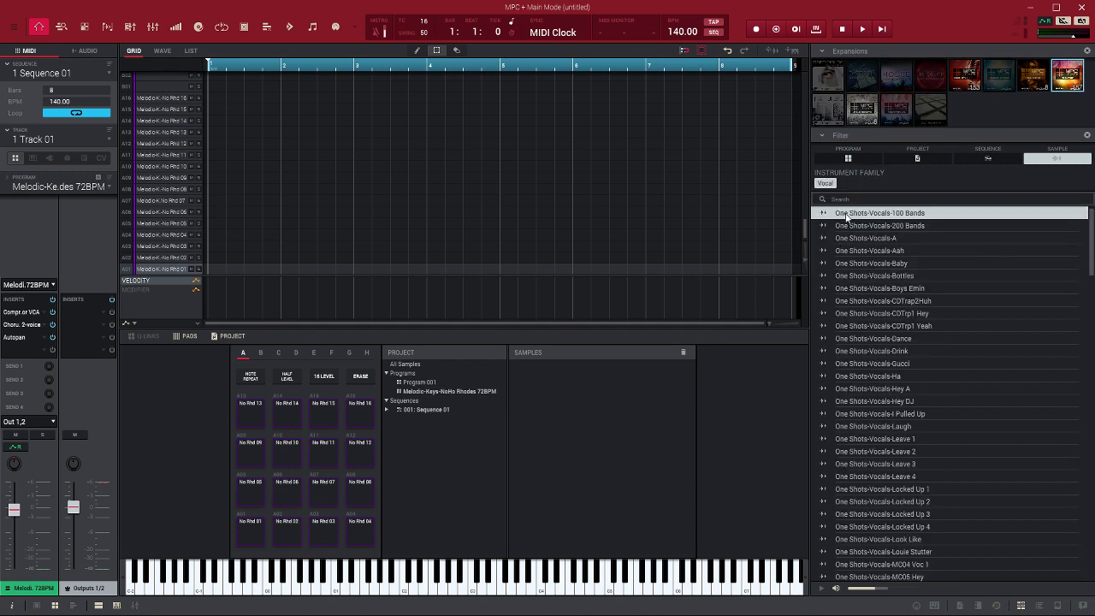
Preview the vocal one-shots Baby, CDTrap2Huh, CDTrp1 Yeah, Dance and Gucci
click(851, 264)
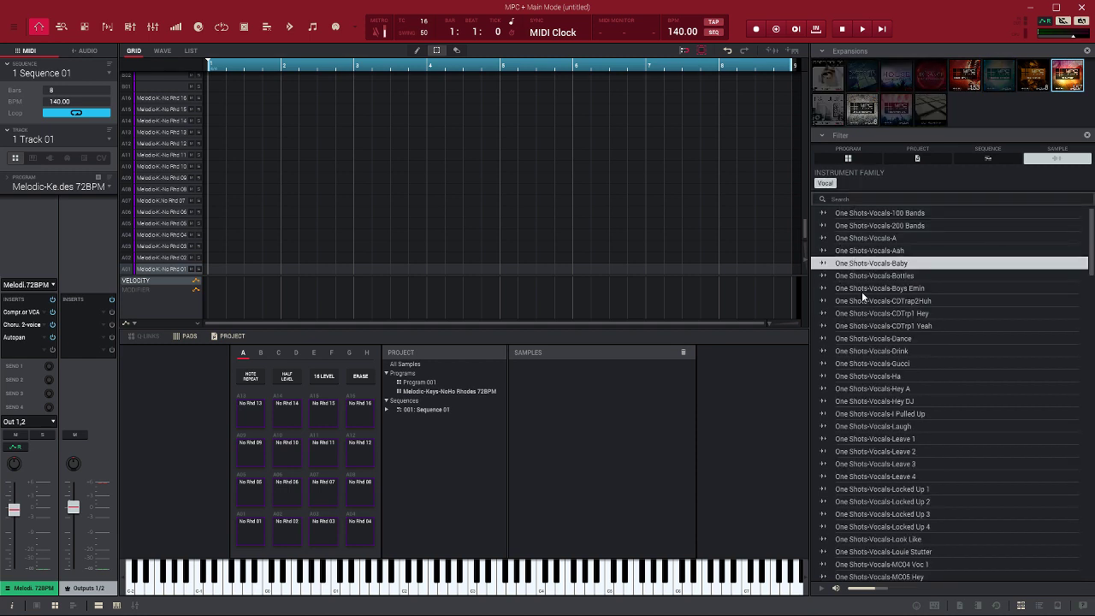
click(866, 299)
click(871, 326)
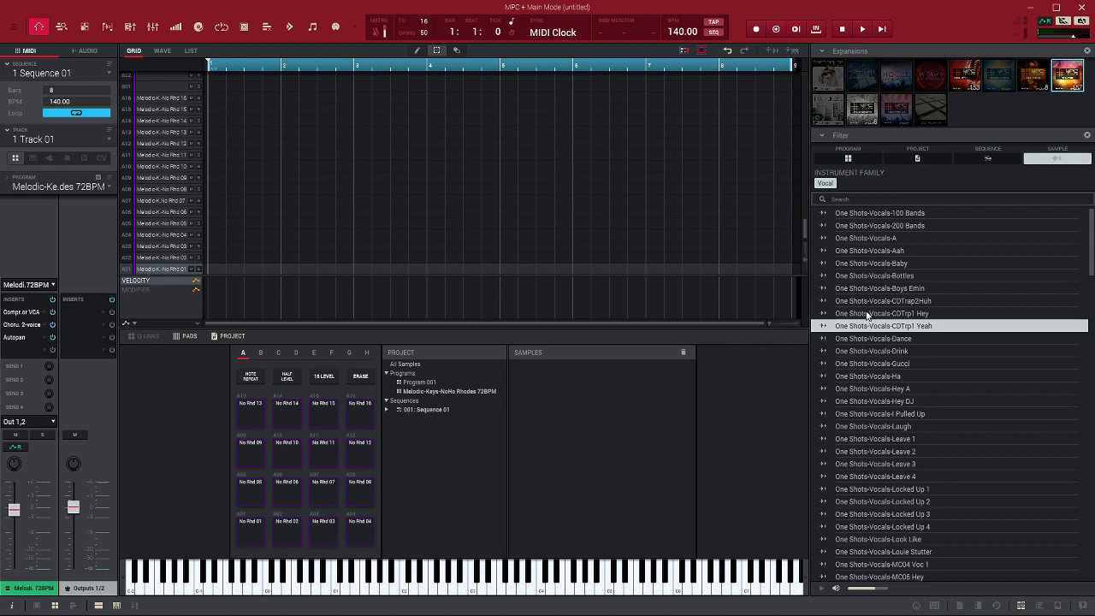
click(866, 340)
click(867, 362)
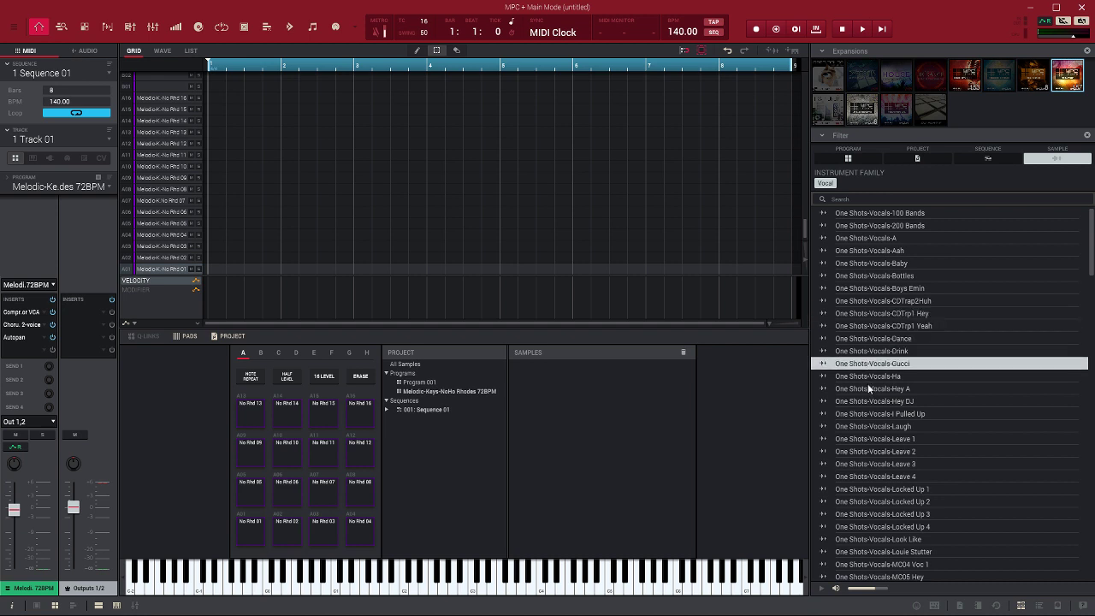
Preview the vocal one-shots Hey A, I Pulled Up, Leave 2, Leave 4, Locked Up 1 and Louie Stutter
click(869, 389)
click(870, 414)
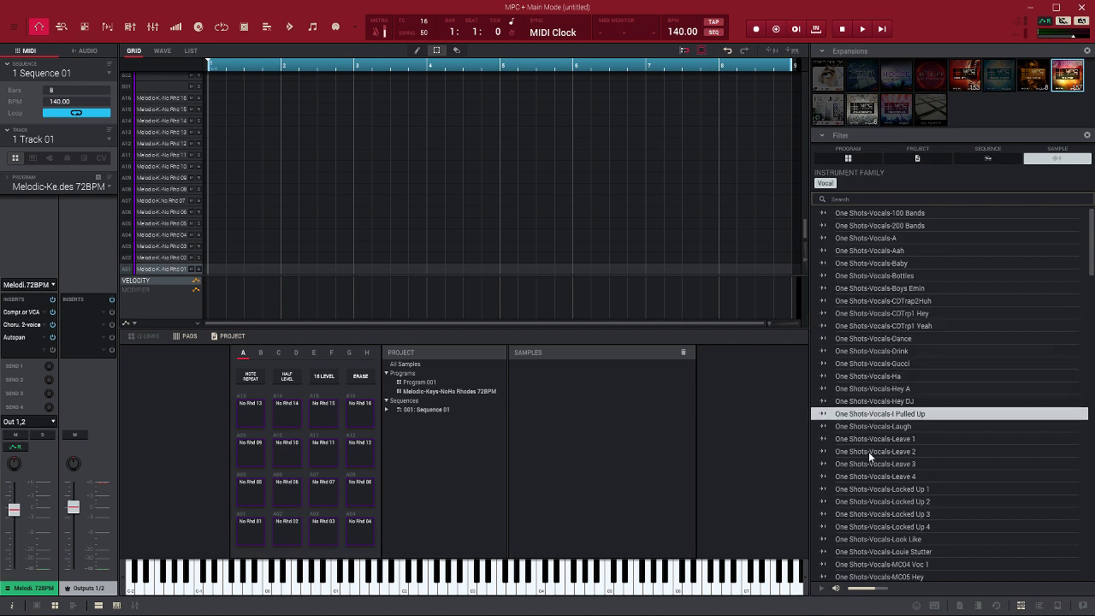
click(868, 451)
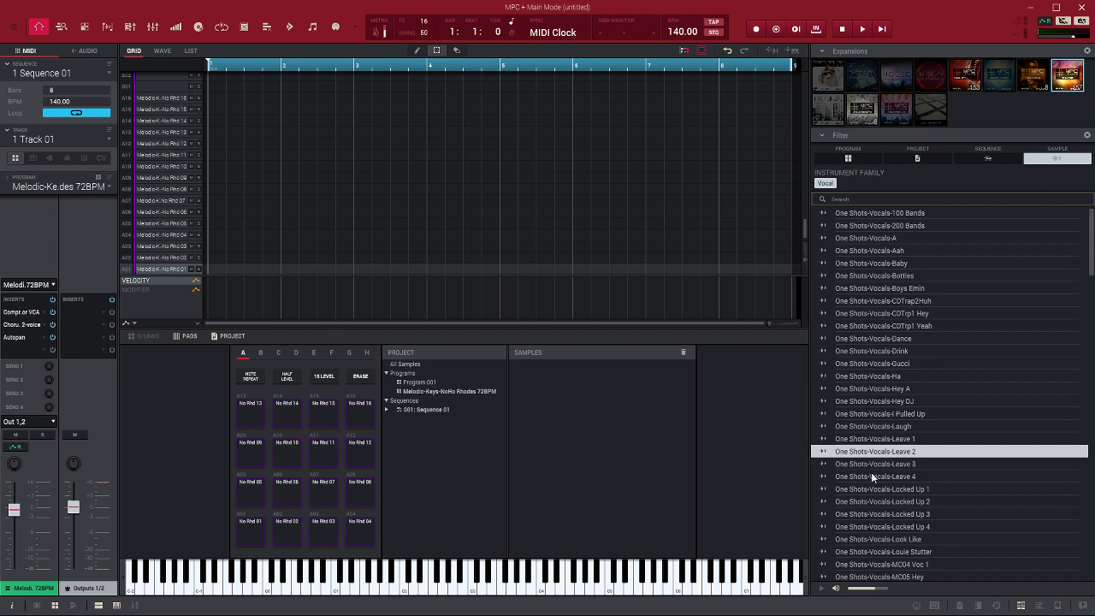
click(871, 476)
click(874, 494)
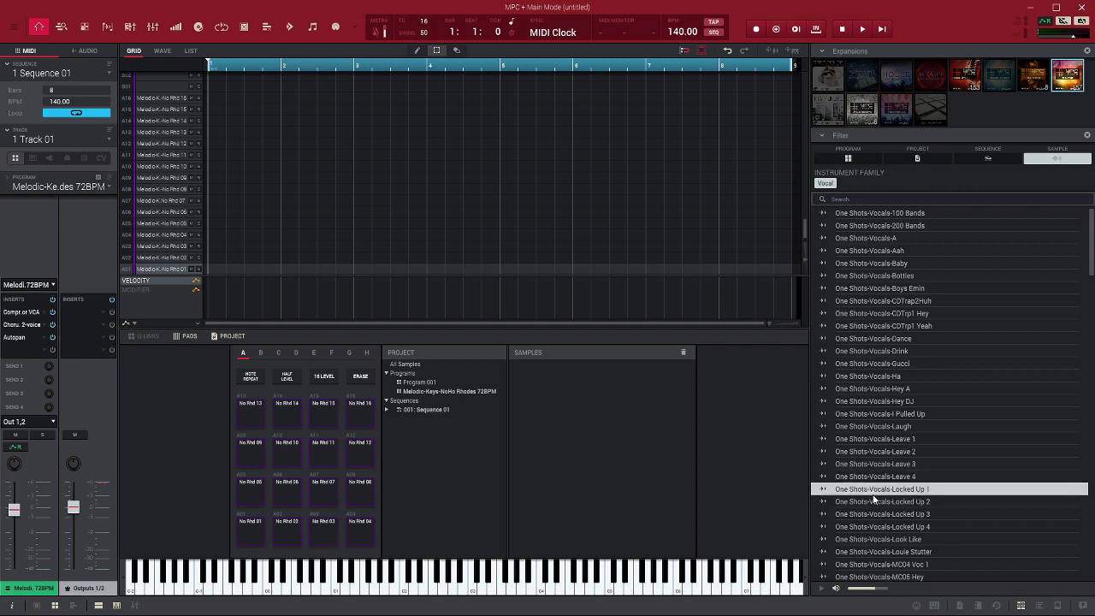
click(879, 554)
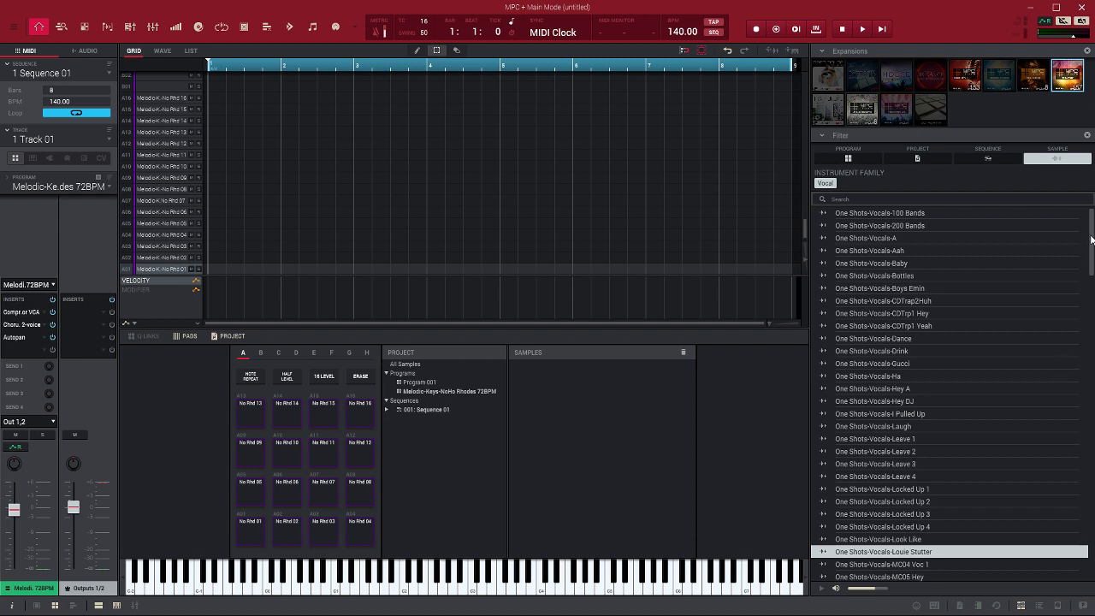
Preview the vocal one-shots Soul Fem 04, Soul Fem 09, Soul Fem 15 and Uh
drag(1088, 241, 1089, 349)
click(878, 390)
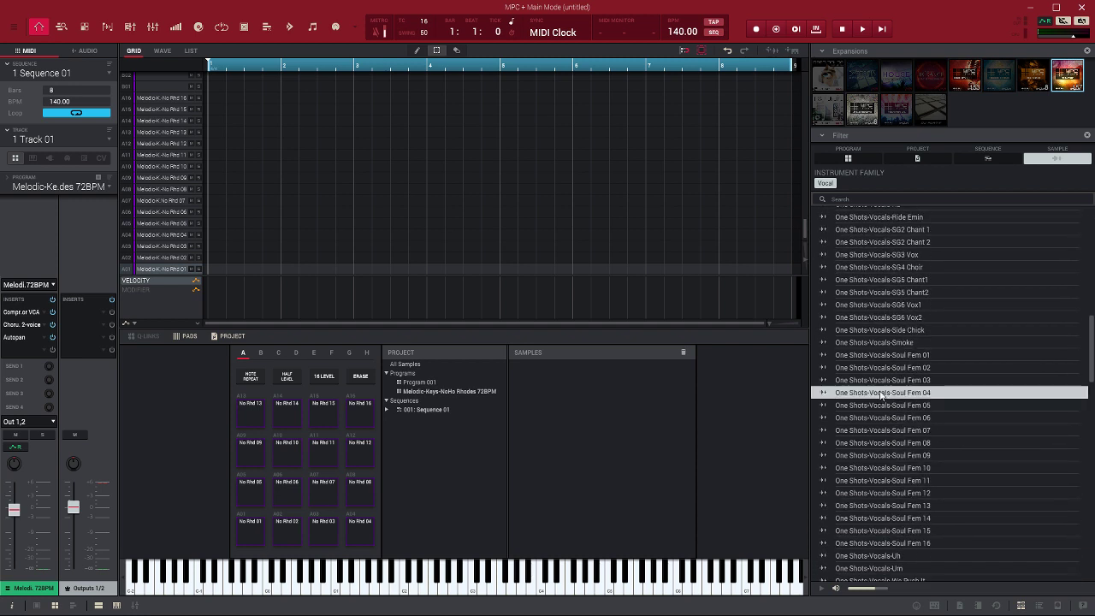
click(878, 454)
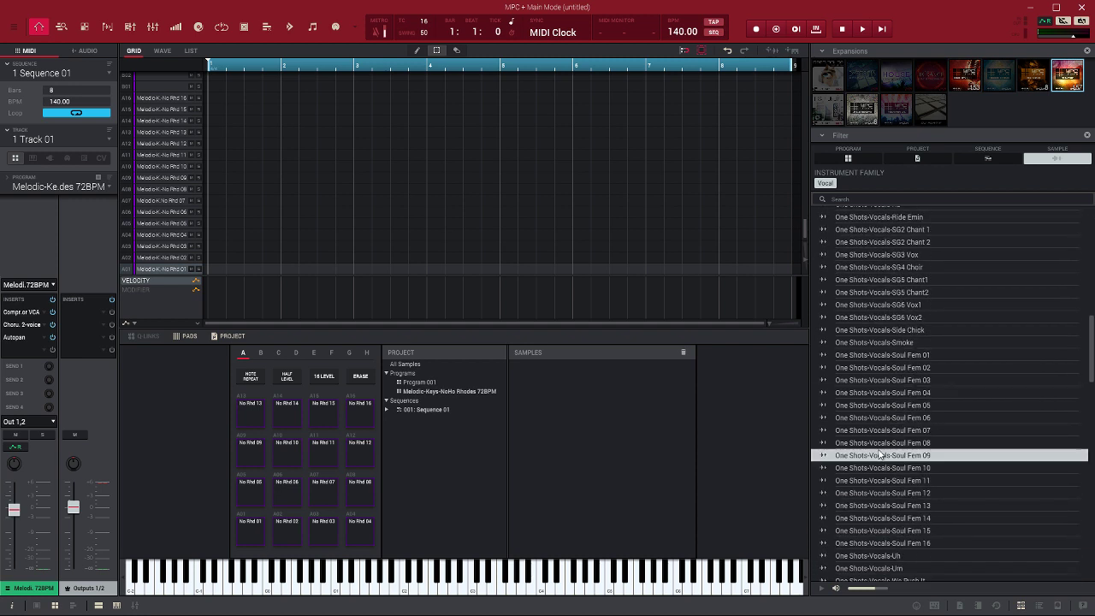
click(881, 528)
click(872, 558)
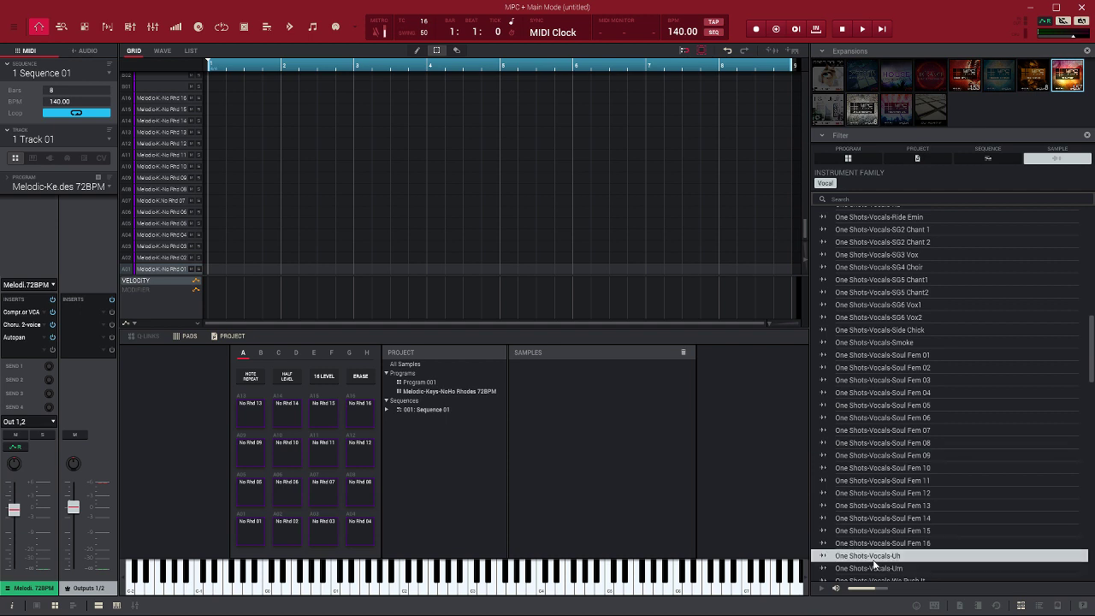
Clear the Vocal family filter and filter the samples by the Bells instrument
click(1083, 342)
click(817, 184)
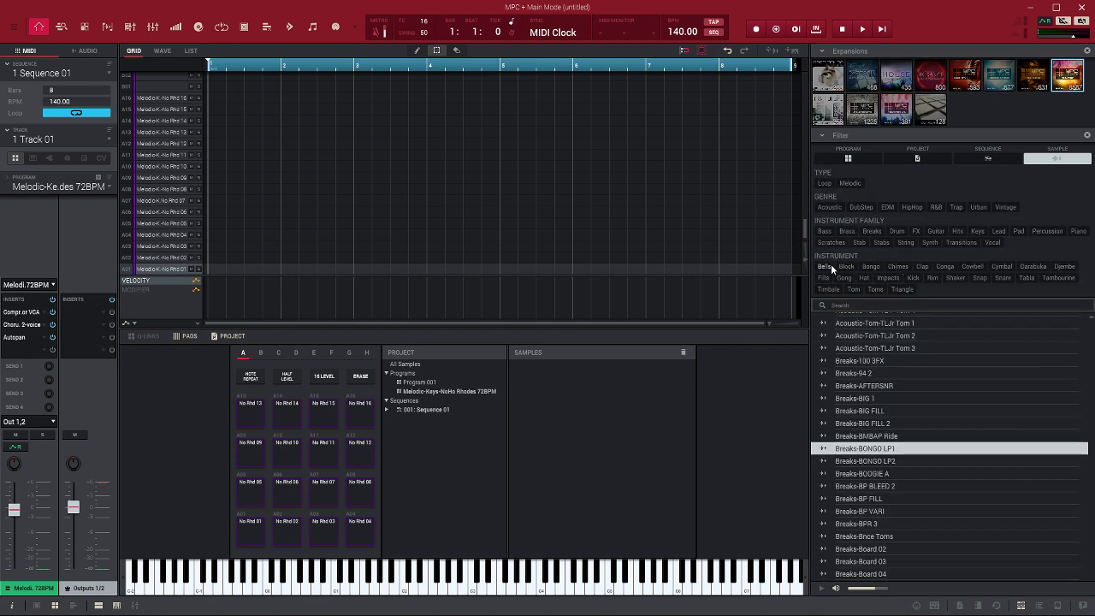
click(826, 266)
Preview the bell one-shots Bells 25, DBoyz1 Tub and Throne Bells, plus Perc-Bells samples 01, 03, 05, 15, 21 and 23
click(863, 235)
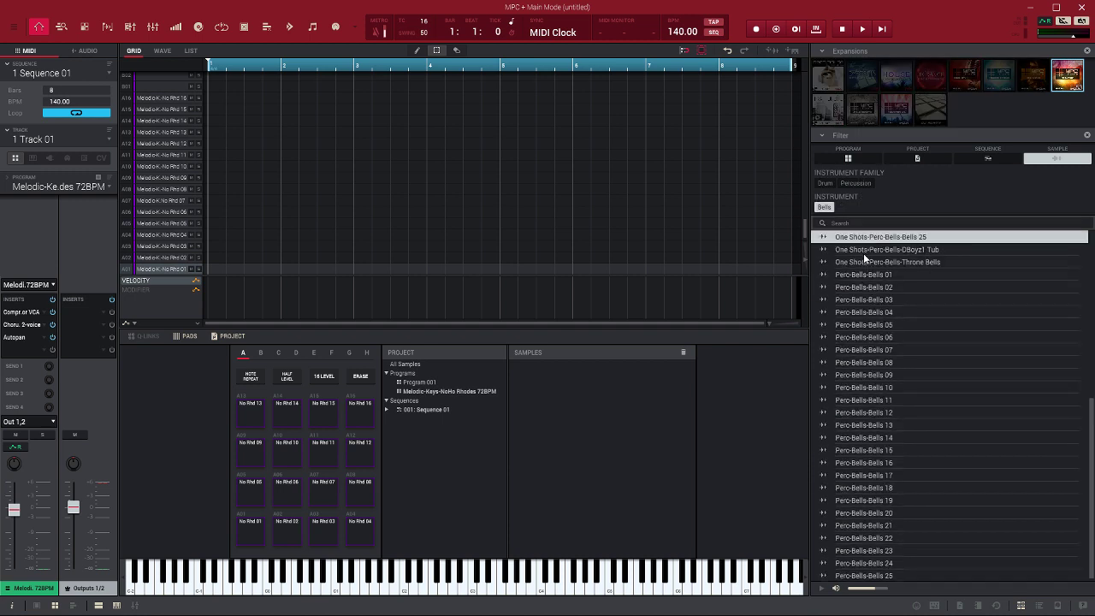
click(862, 250)
click(865, 261)
click(861, 276)
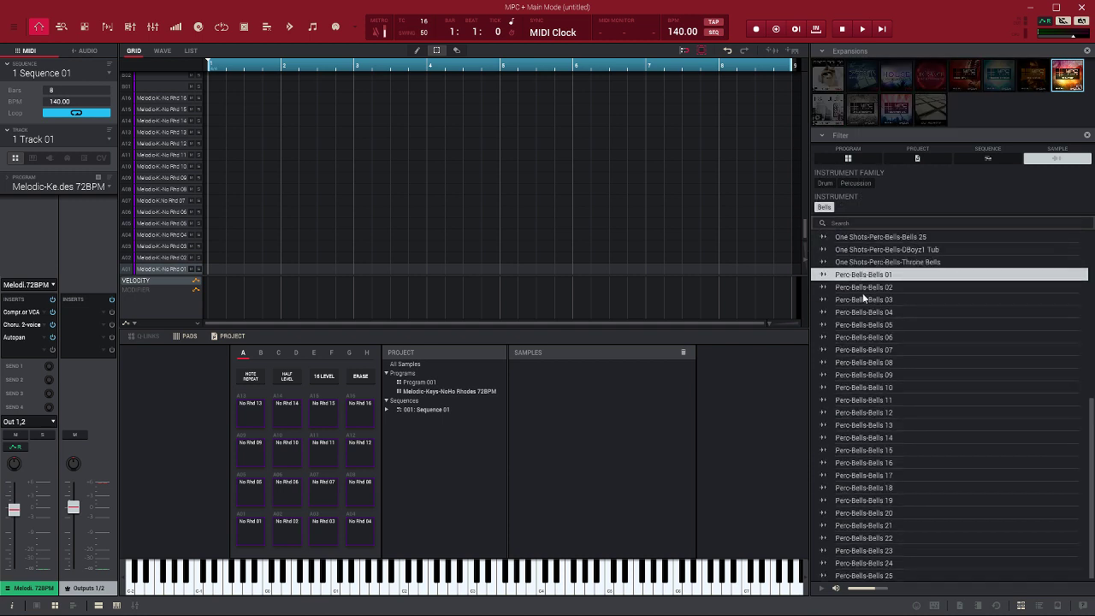
click(861, 297)
click(863, 326)
click(862, 448)
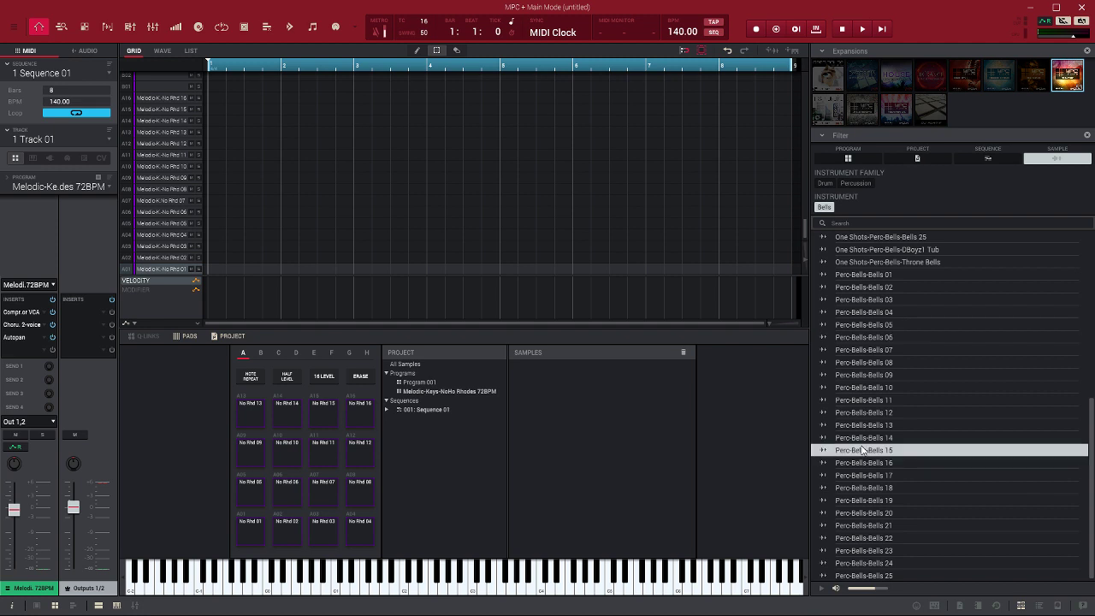
click(875, 527)
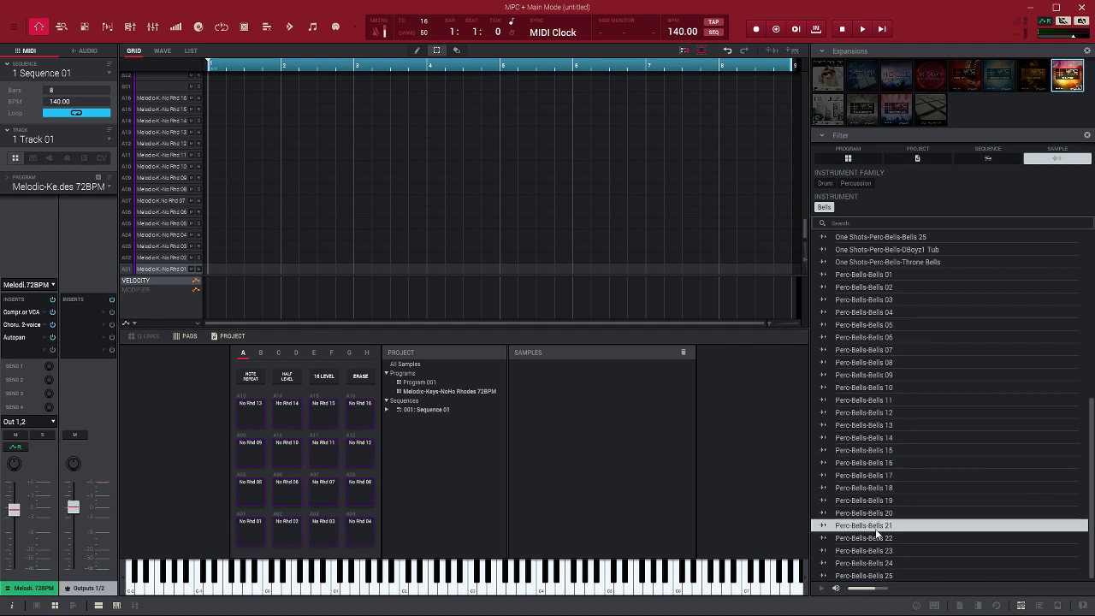
click(871, 552)
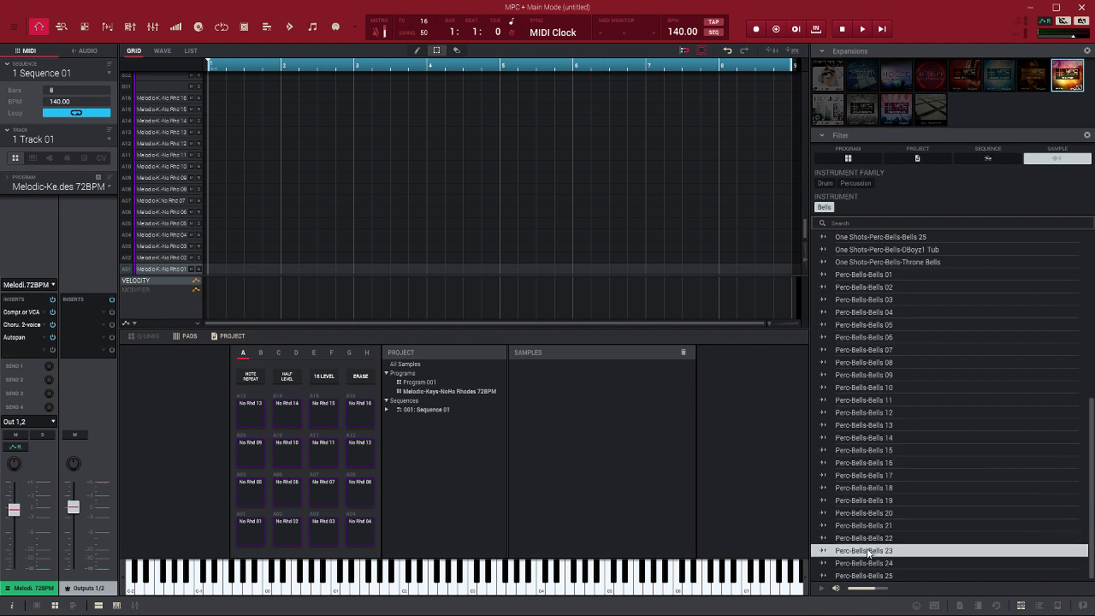
Clear the Bells instrument filter and preview the acoustic samples TLJr Kik 1 and TLJrRim
click(824, 207)
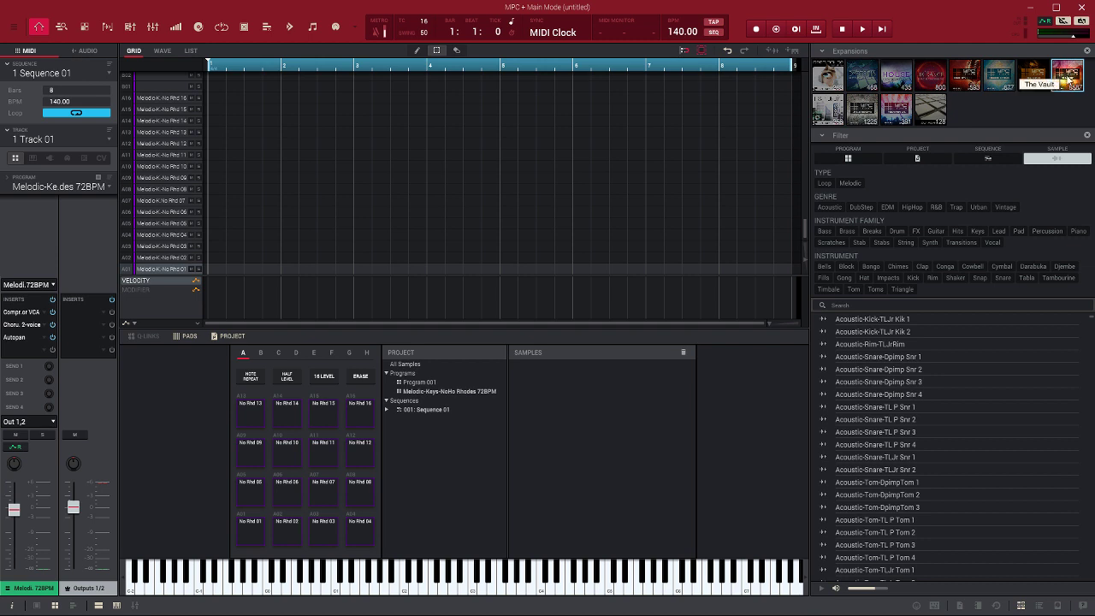
click(893, 322)
click(891, 344)
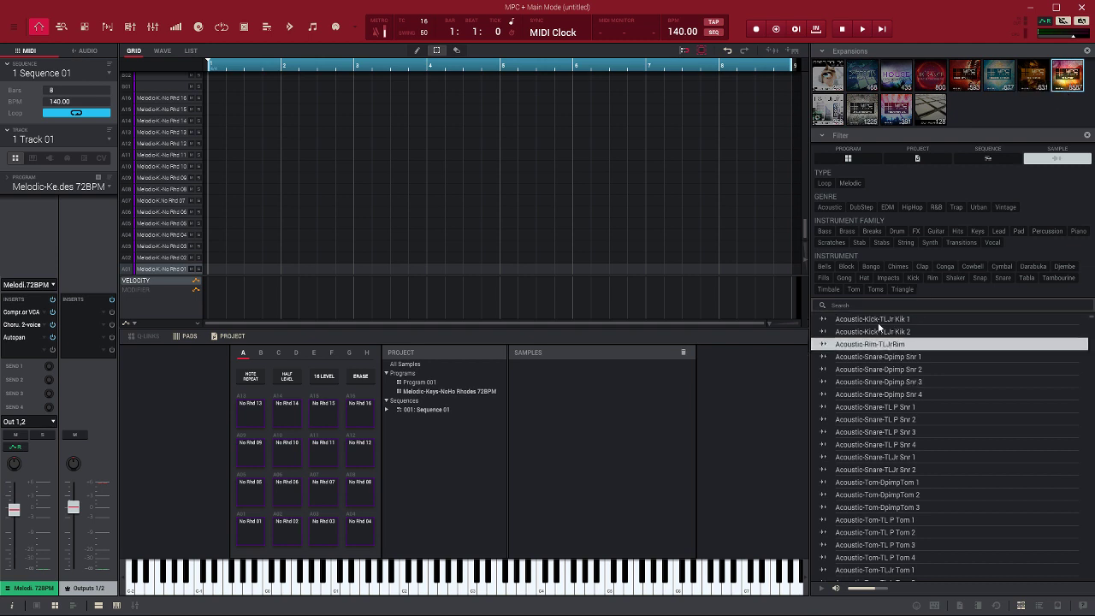
click(878, 320)
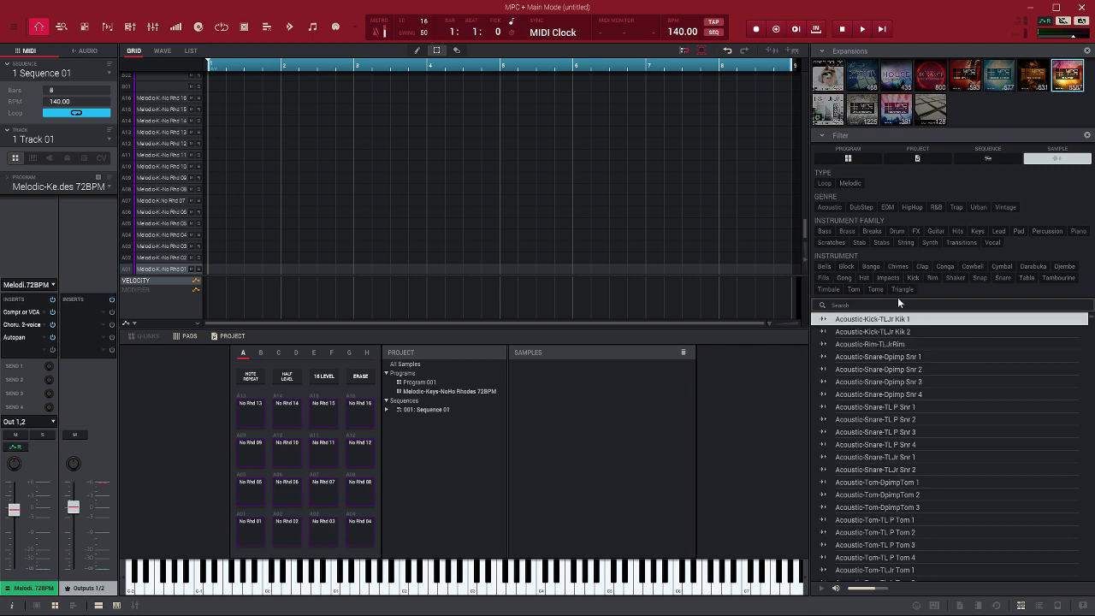
Filter the samples by the Kick instrument and preview the EDM kicks Aoke Kick, Cast Kick 1, Getta Kick 1 and GlowKick
click(913, 276)
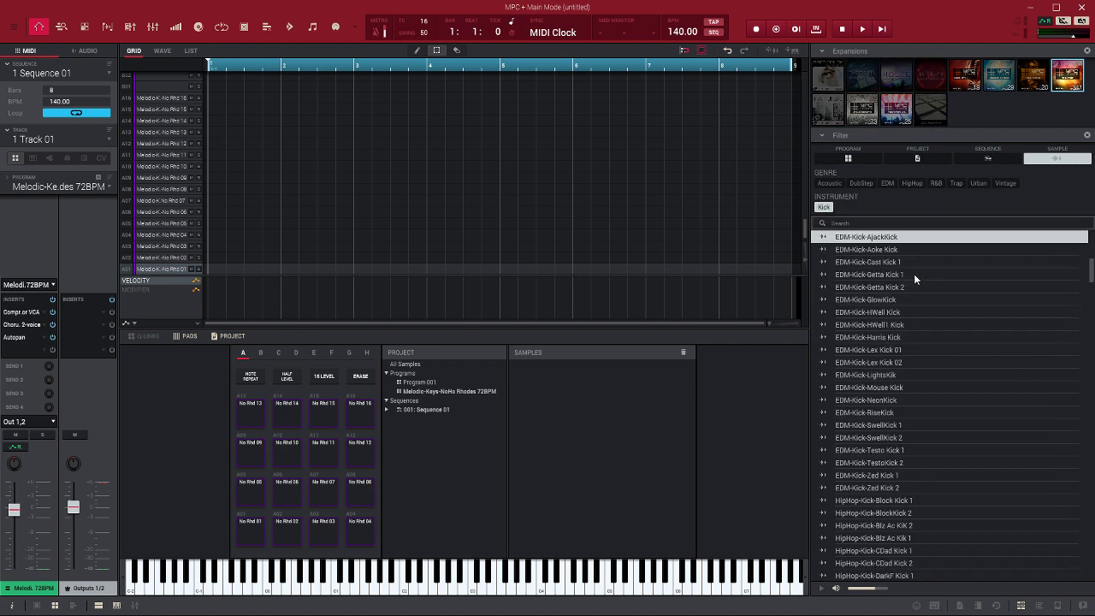
click(857, 253)
click(861, 265)
click(866, 276)
click(864, 301)
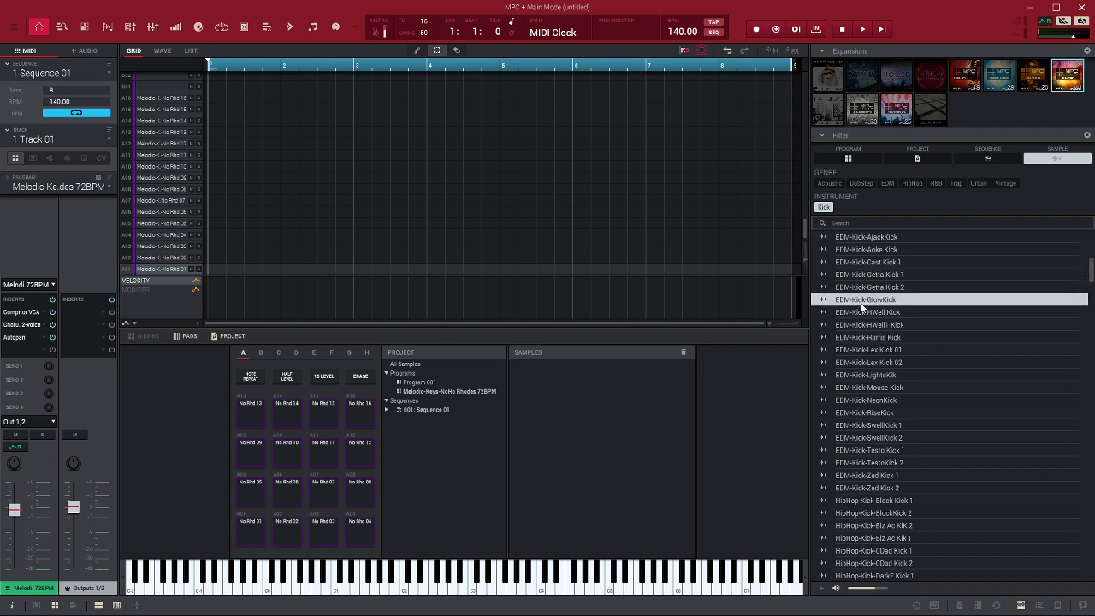
Preview the EDM kicks Harris Kick, Mouse Kick and Testo Kick 1, plus the hip-hop kicks BlockKick 2, Block Kick 1 and CDad Kick 1
click(865, 339)
click(874, 390)
click(866, 454)
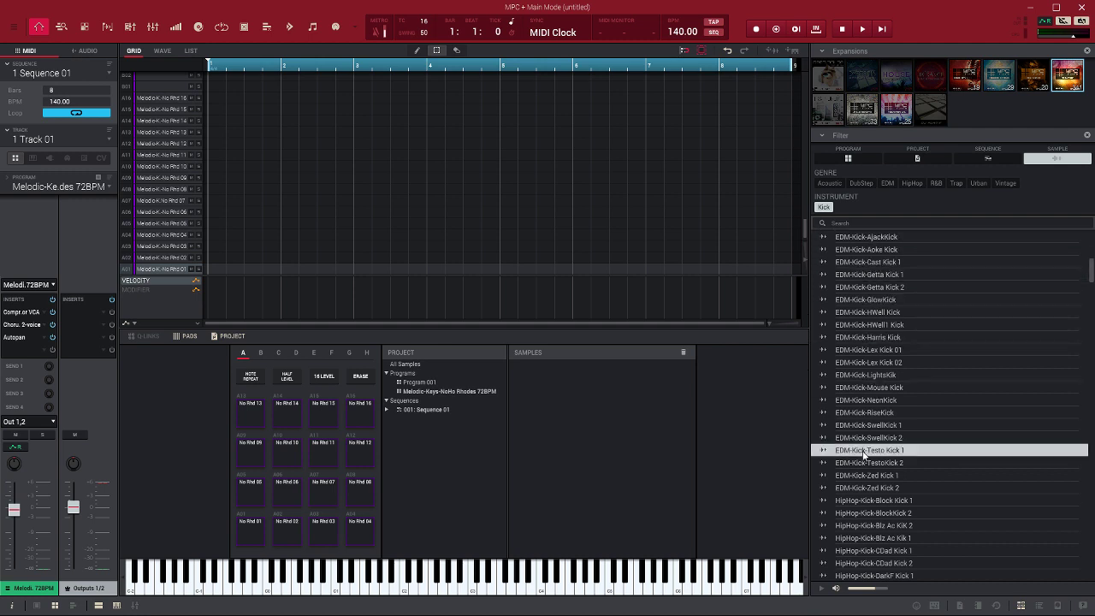
click(869, 515)
click(868, 502)
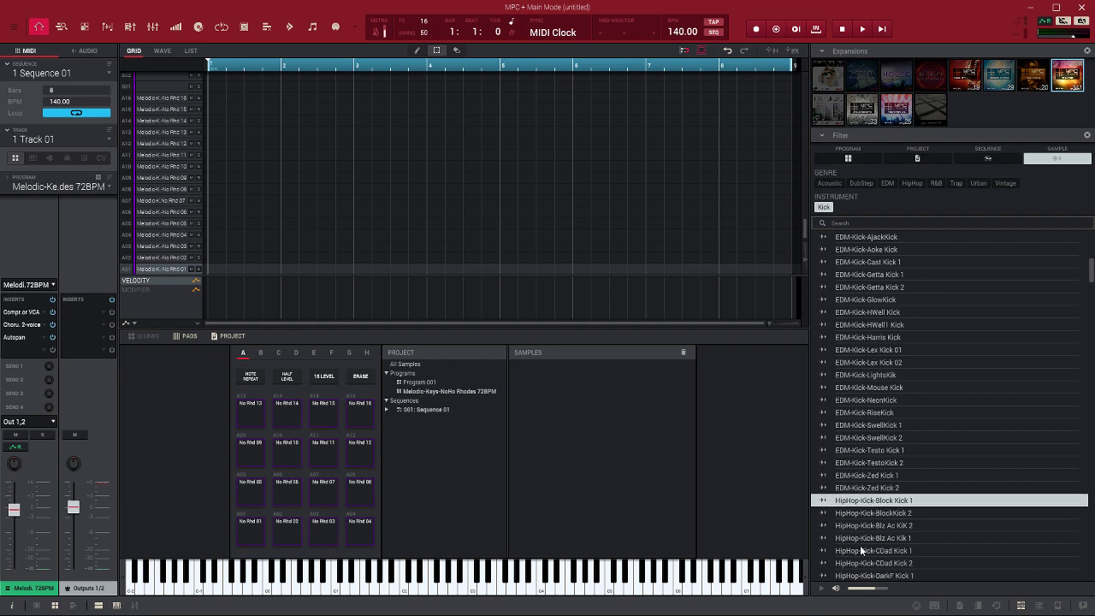
click(861, 550)
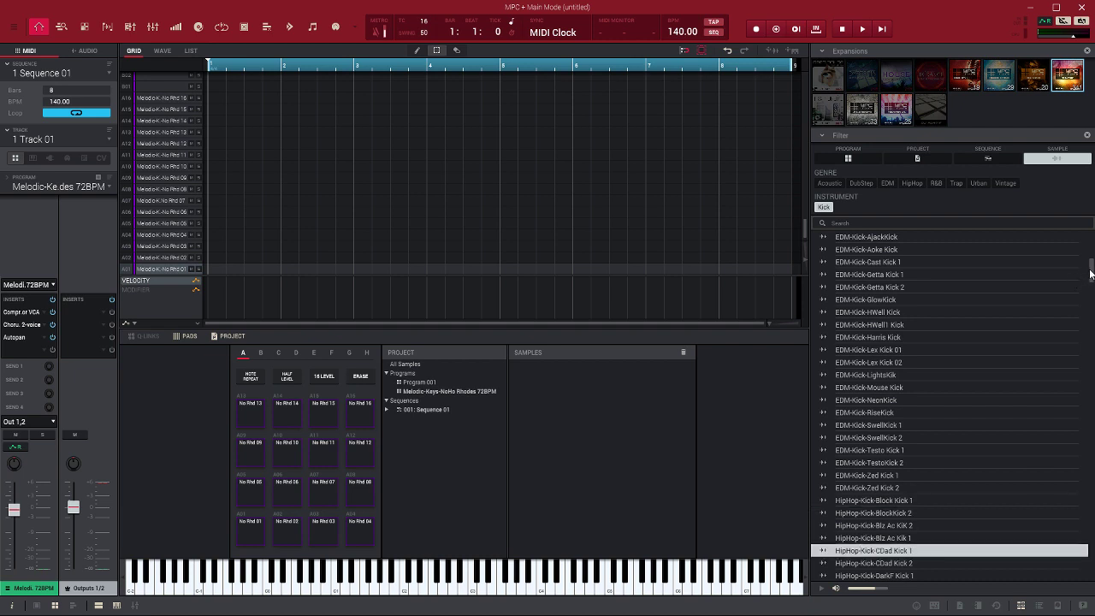
Preview hip-hop kicks Fallen Kick 1 and 2, GR Boom 1, GRichKick, GRyde Kik 2, GiveIt Kick 1, JayG Kick 2, Pull Kick 02 and STheo Kick 2
drag(1090, 276, 1090, 305)
click(864, 283)
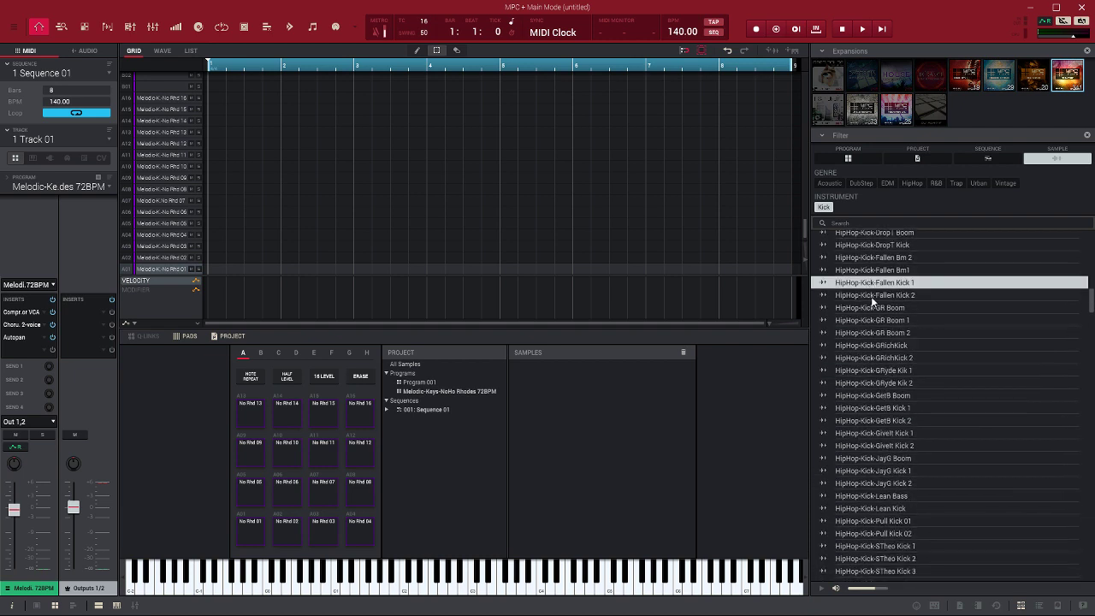
click(871, 295)
click(872, 321)
click(874, 346)
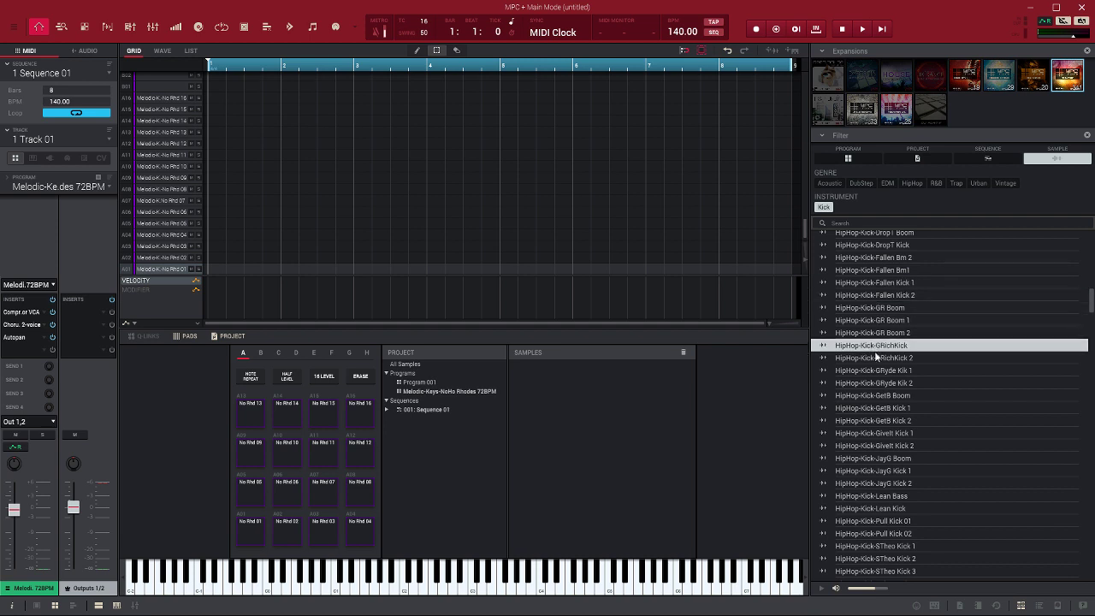
click(871, 383)
click(875, 433)
click(872, 484)
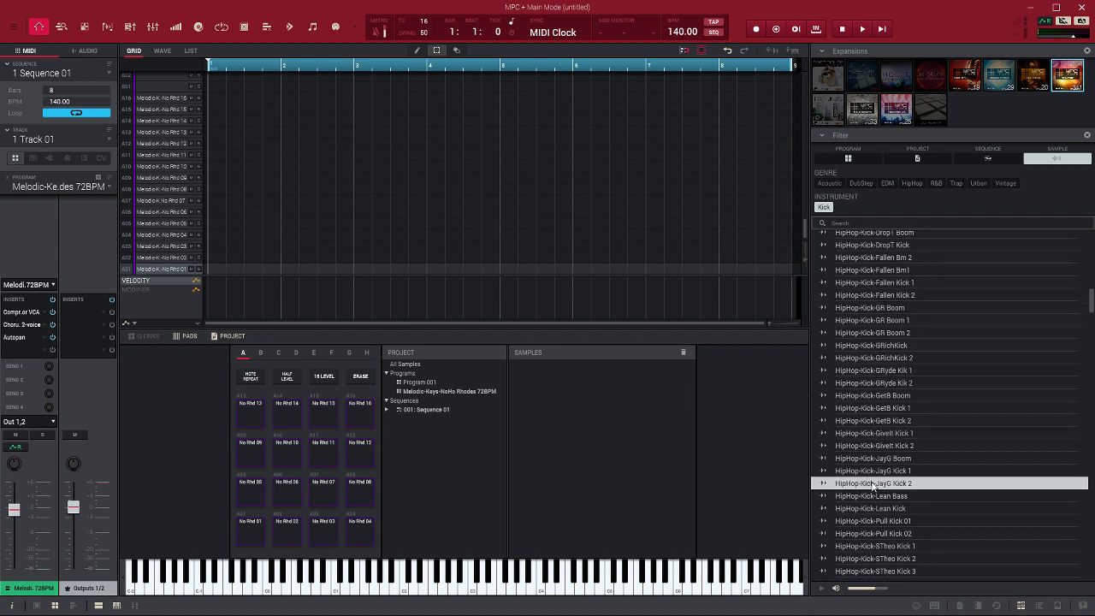
click(874, 533)
click(875, 560)
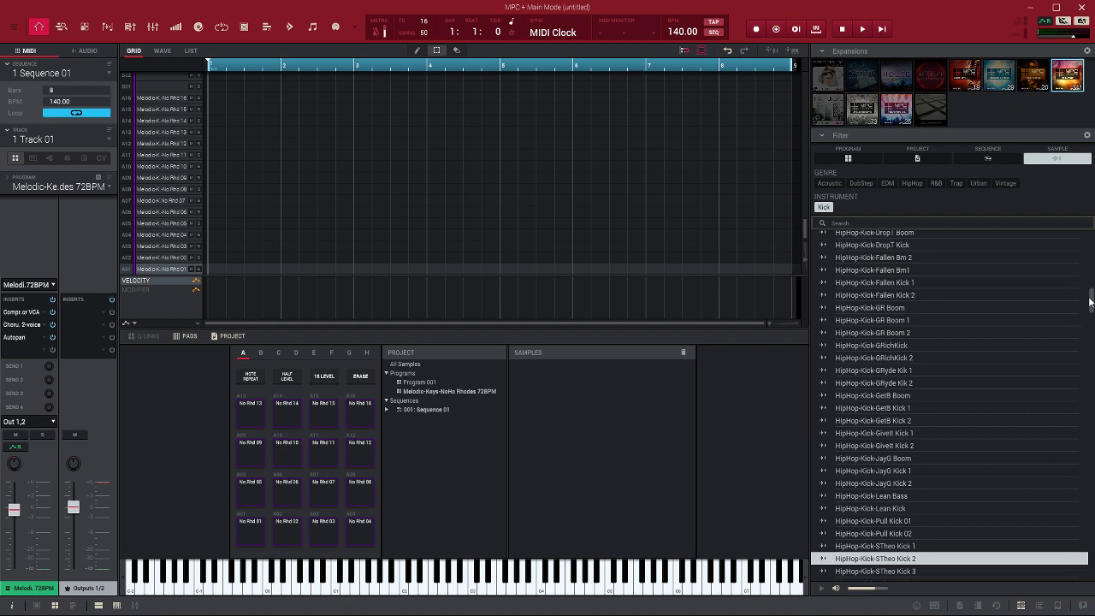
Preview the hip-hop kicks Stun Kick B, UNever Kik 1 and 3, plus the RnB kicks Ballad Kick 2, Hd Dr Kick2 and NNT Kick 1
drag(1090, 298, 1093, 337)
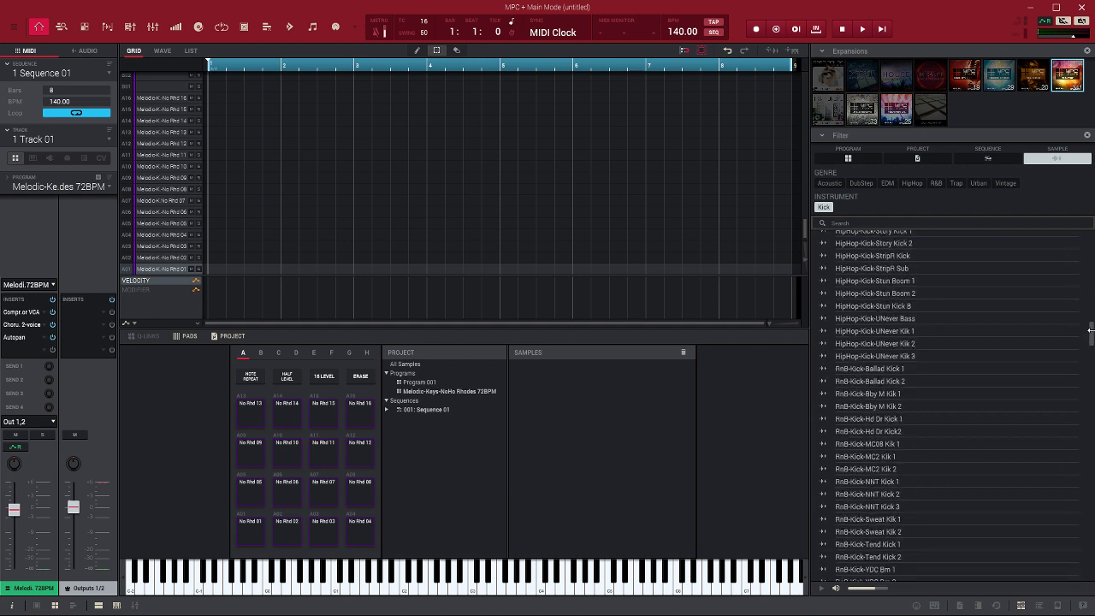
click(881, 305)
click(873, 330)
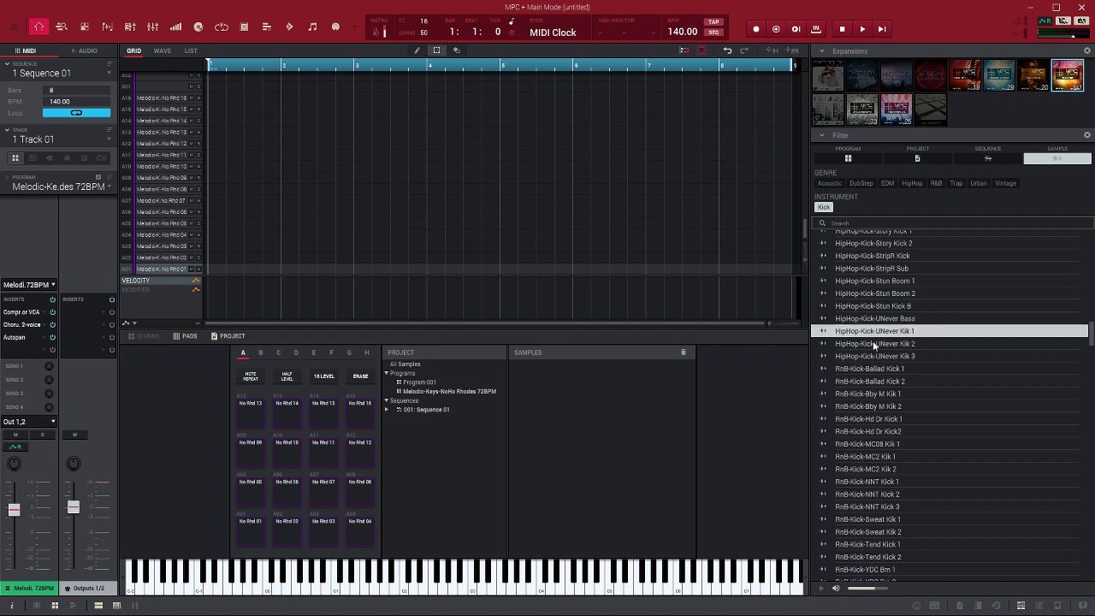
click(872, 356)
click(872, 381)
click(874, 431)
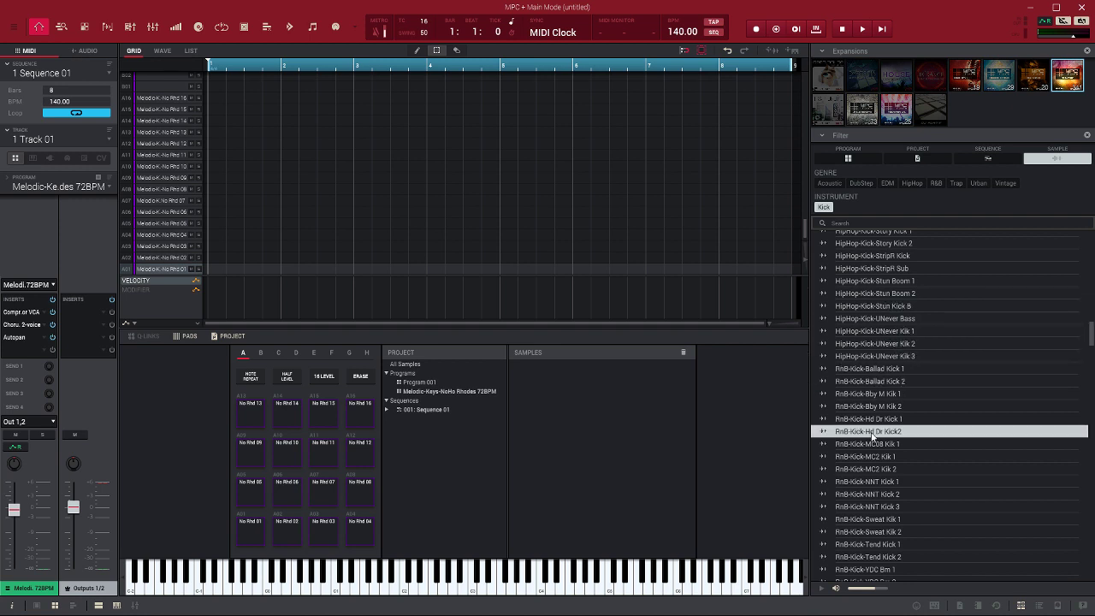
click(879, 482)
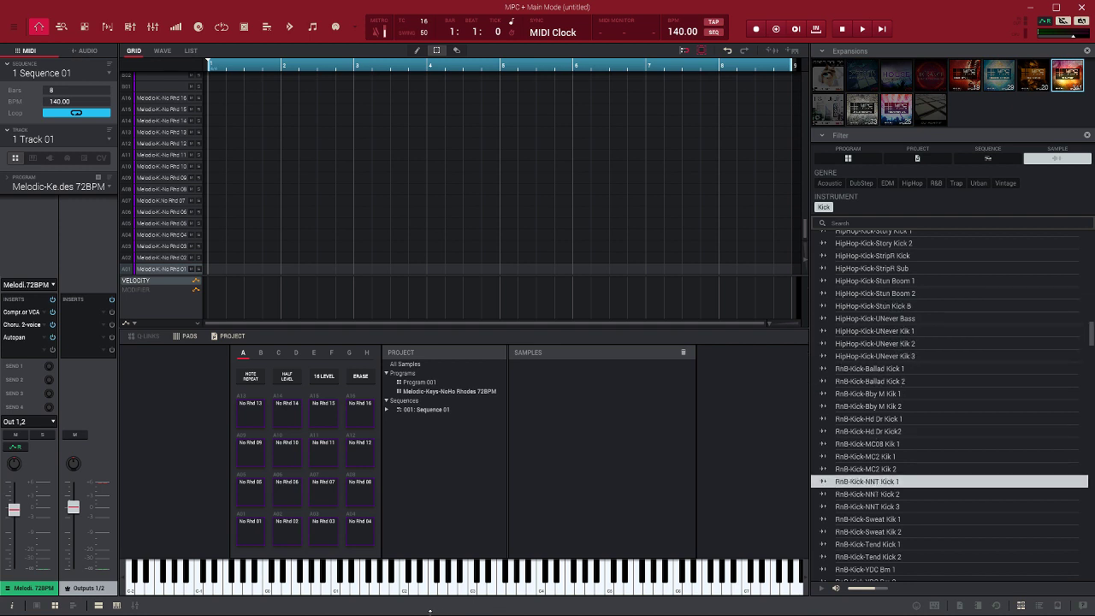
Switch to Chrome to read The Vault's description and pack contents on the Akai product page, and return to MPC
key(super)
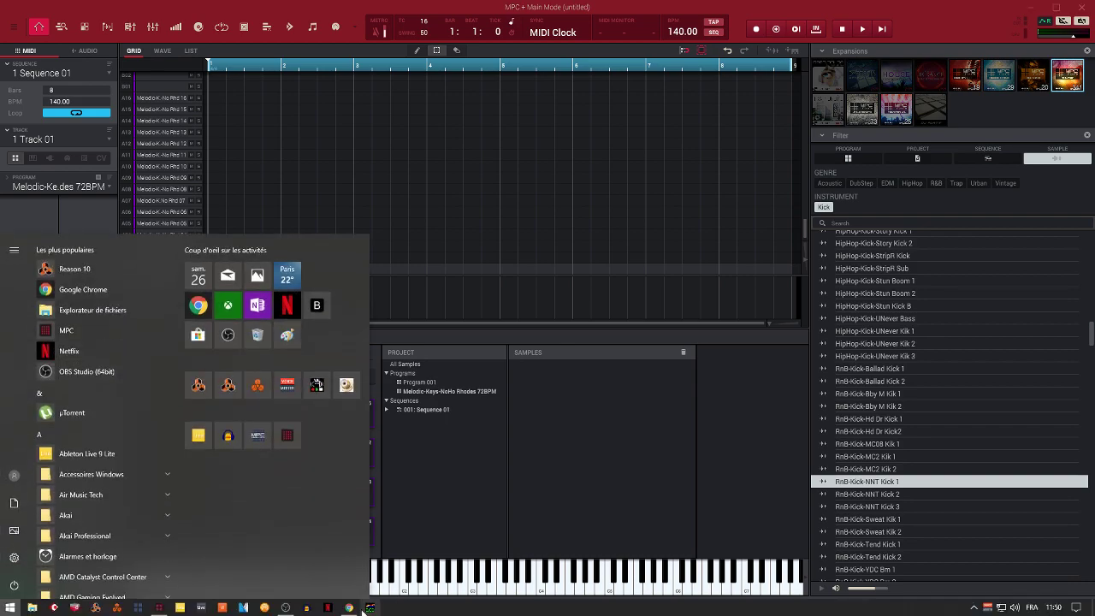
click(350, 608)
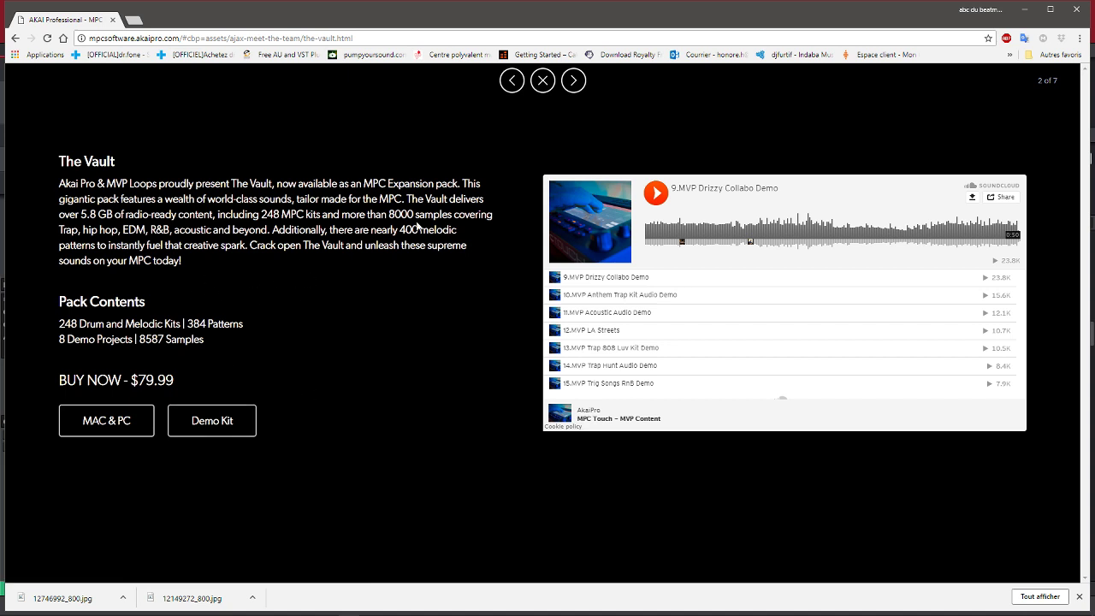
key(super)
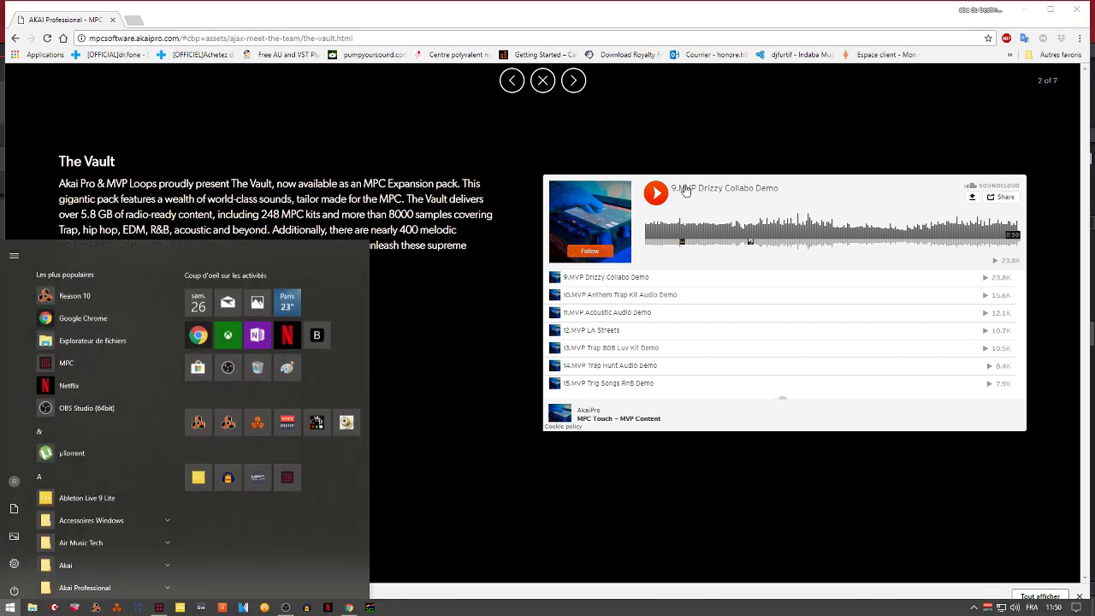
key(super)
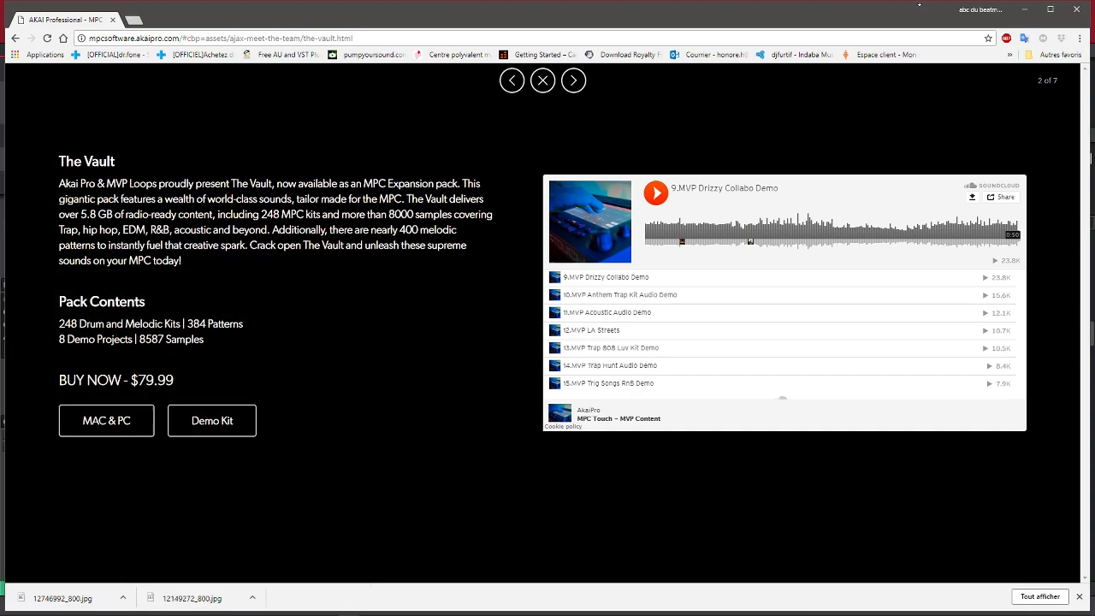
click(1024, 10)
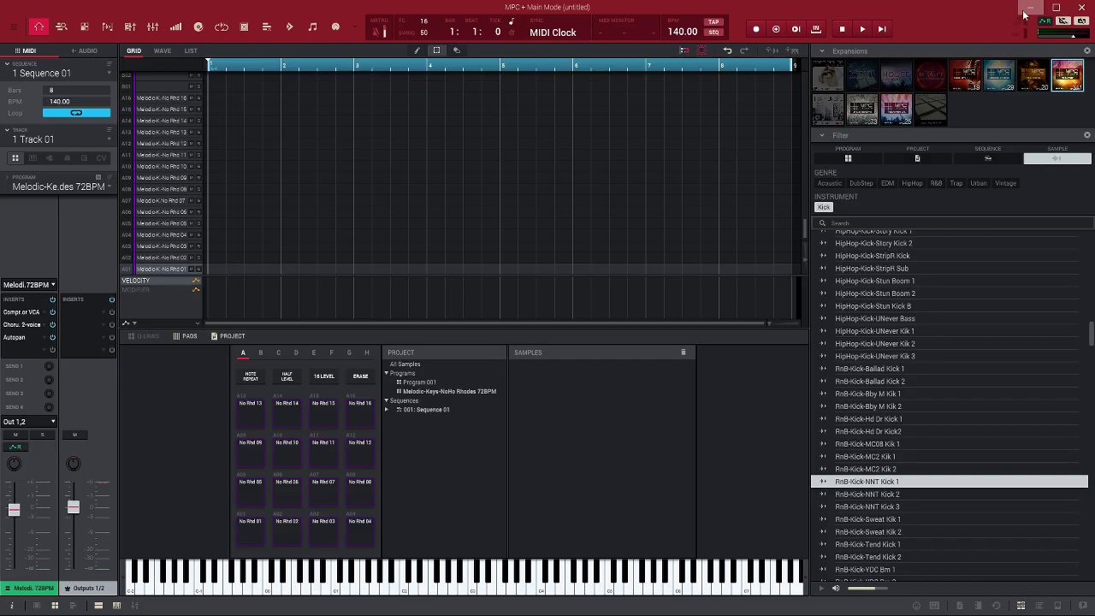
Preview the RnB kicks NNT Kick 3, Sweat Kik 1, Tend Kick 2, YDC Bm 1 and 2, and YDC Kick 1 and 2
click(868, 505)
click(866, 519)
click(870, 557)
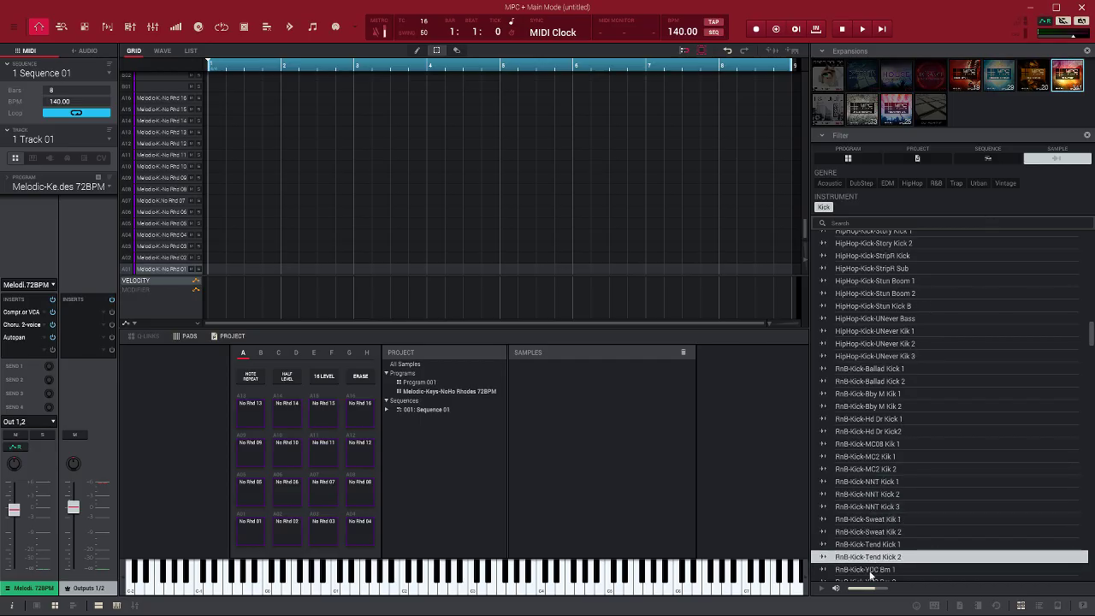
click(871, 571)
scroll(930, 374, down, 7)
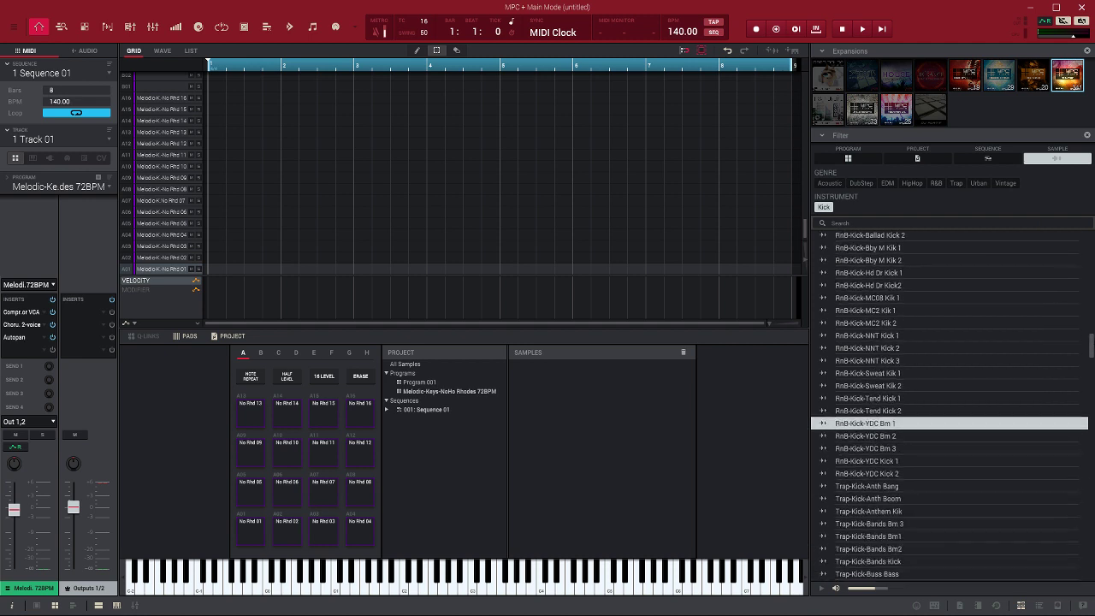
click(866, 311)
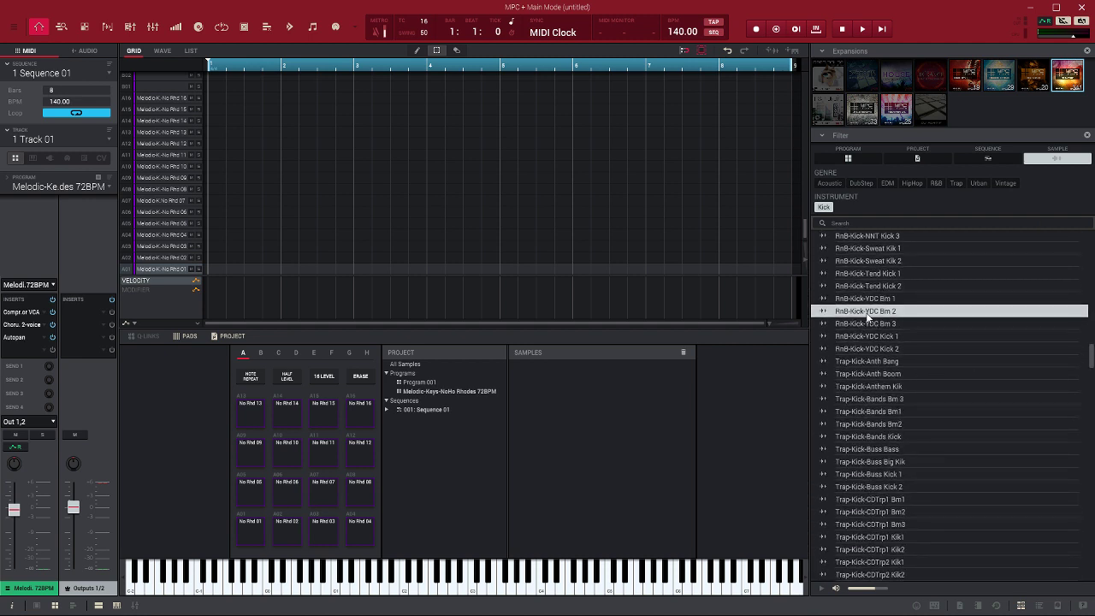
click(863, 336)
click(863, 349)
Preview the trap kicks Anth Boom, Bands Bm1, Buss Bass, Buss Kick 1, CDTrp1 Bm2, CDTrp1 Kik1 and CDTrp2 Kik1
click(864, 374)
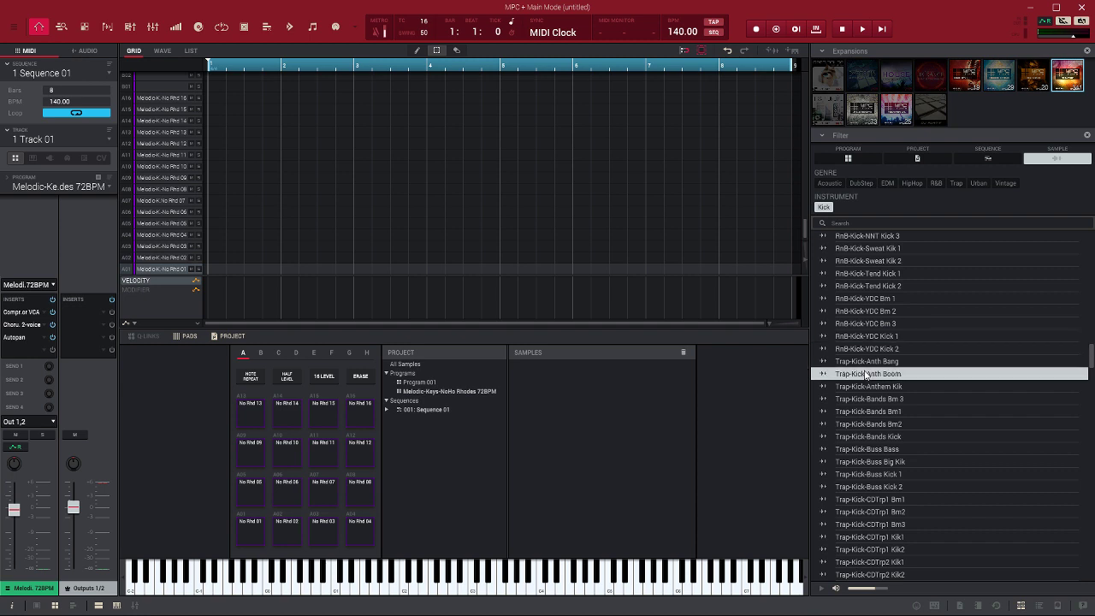
click(871, 411)
click(863, 448)
click(871, 474)
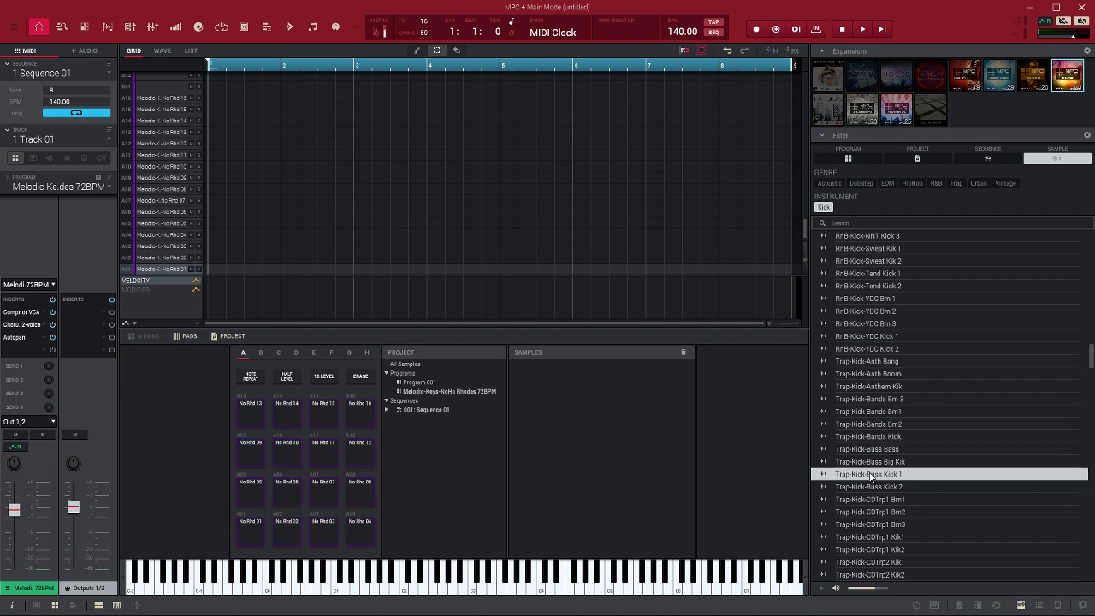
click(869, 511)
click(870, 537)
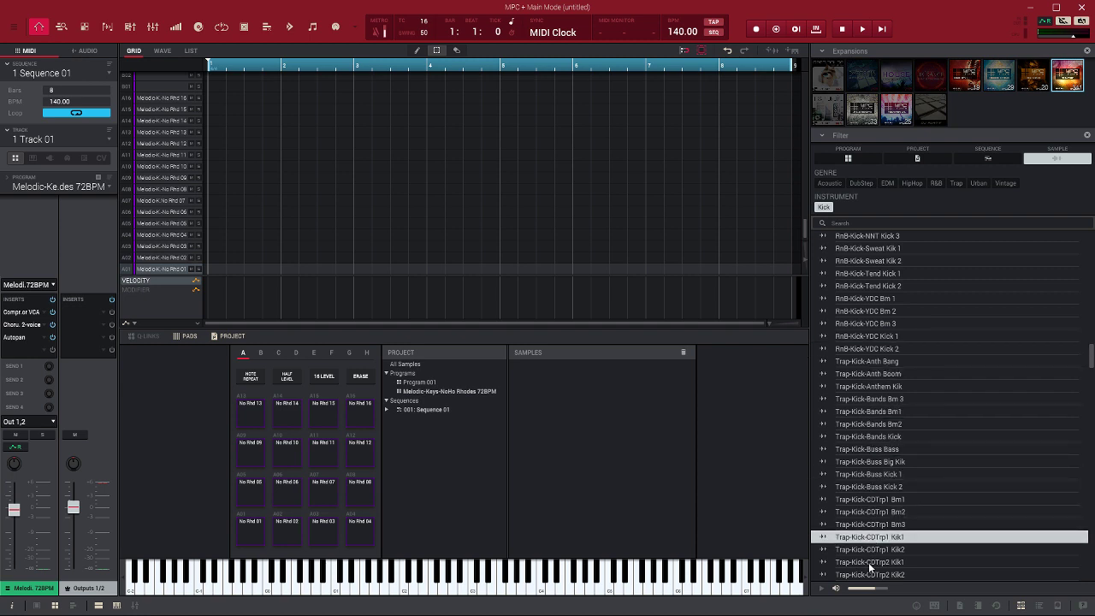
click(868, 562)
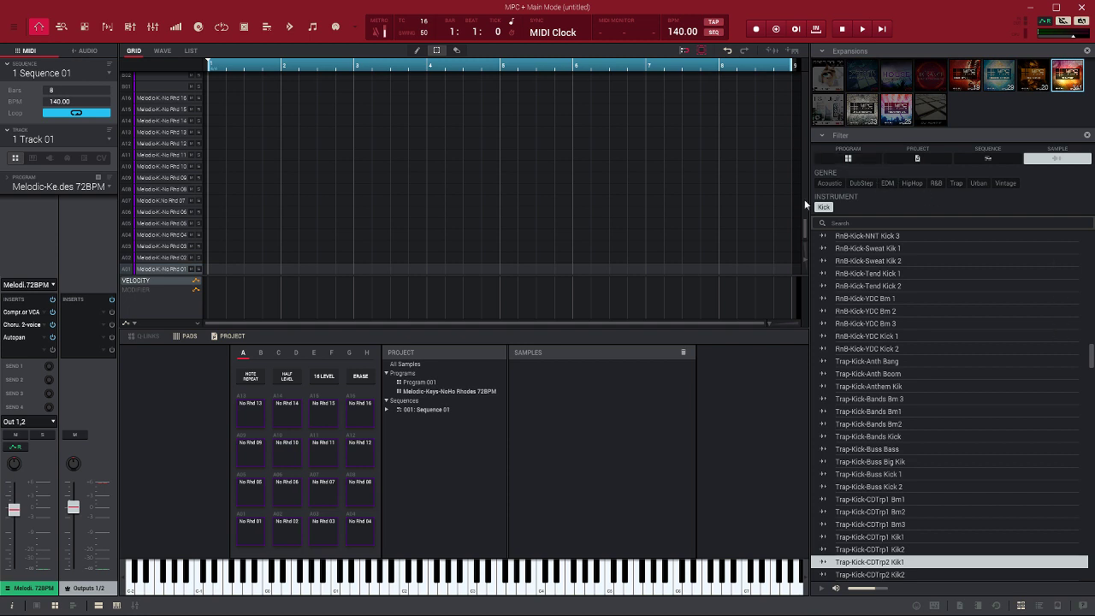
Replace the Kick filter with the Shaker instrument and preview Harris Shake, Shaker 09 and KasP Shk
click(832, 206)
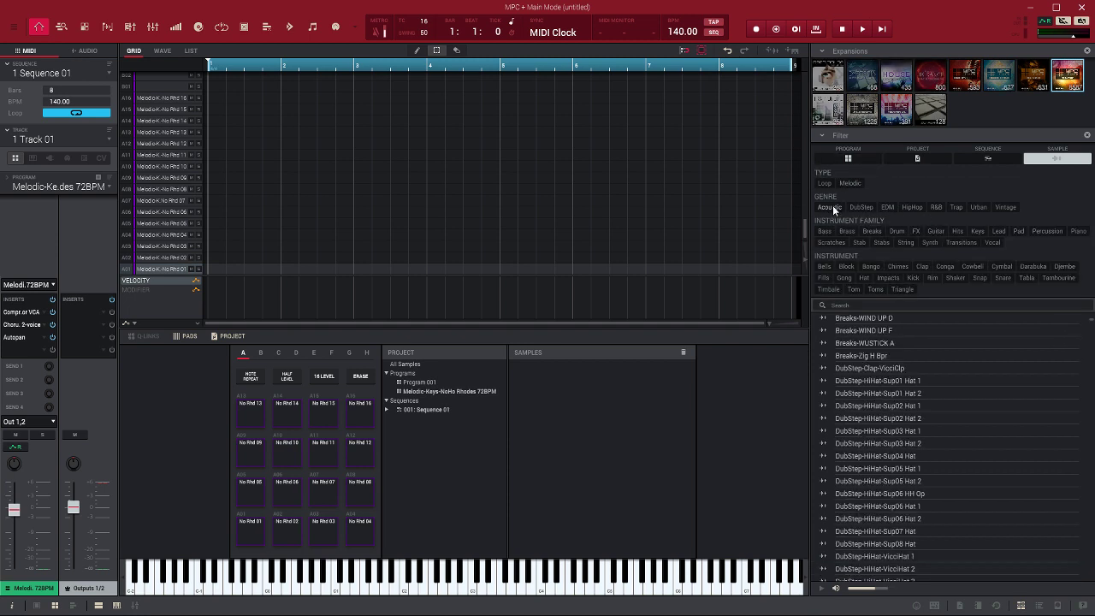
click(955, 277)
click(856, 241)
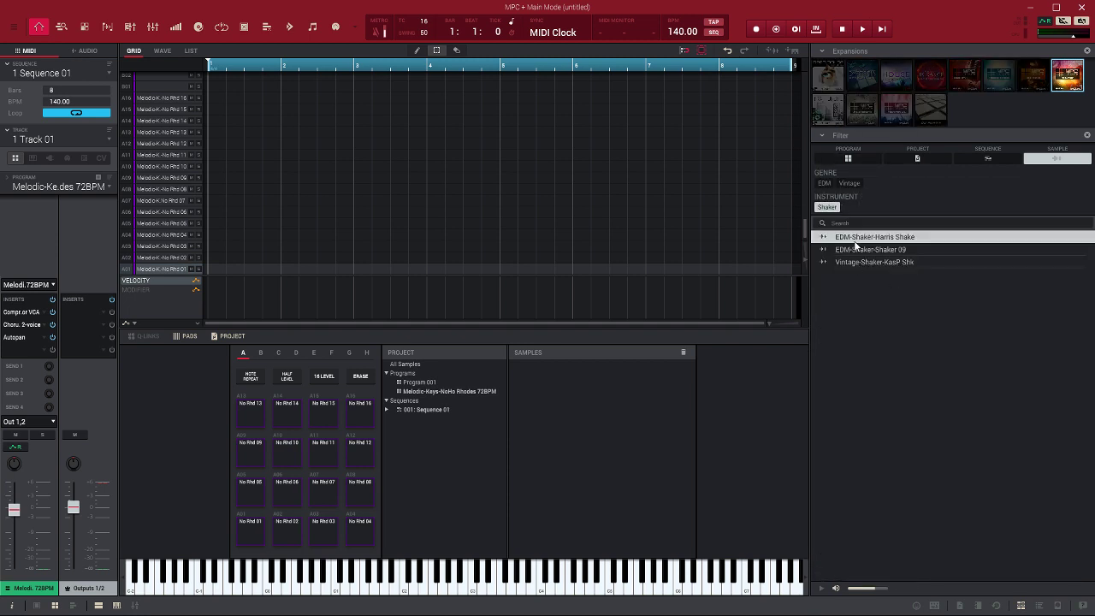
click(858, 252)
click(855, 262)
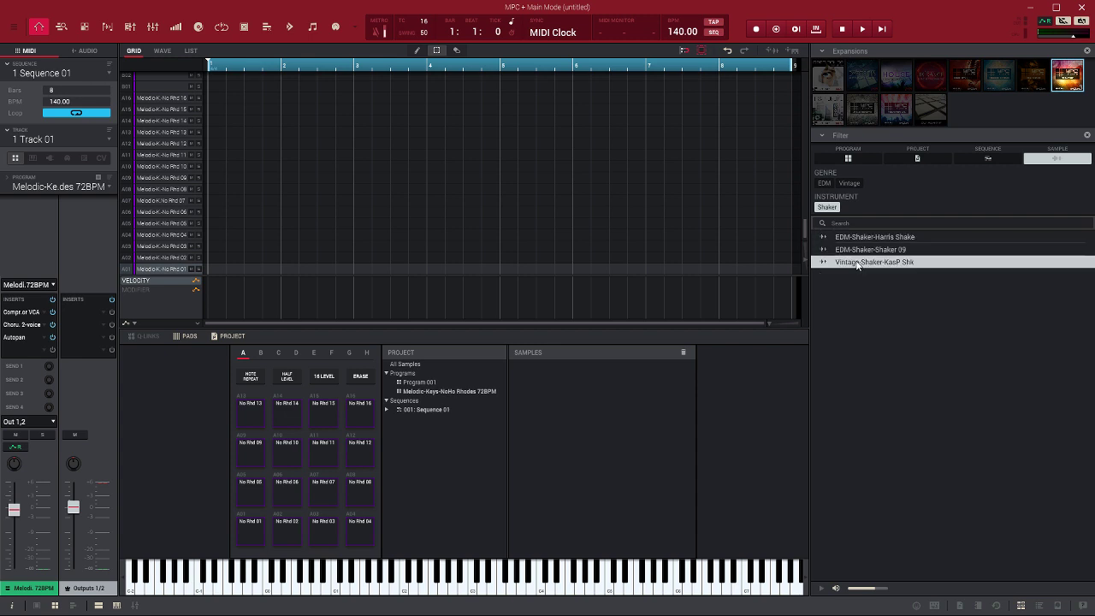
Replace the Shaker filter with the Snare instrument and preview the acoustic snares Dpimp Snr 1, 3 and 2
click(825, 207)
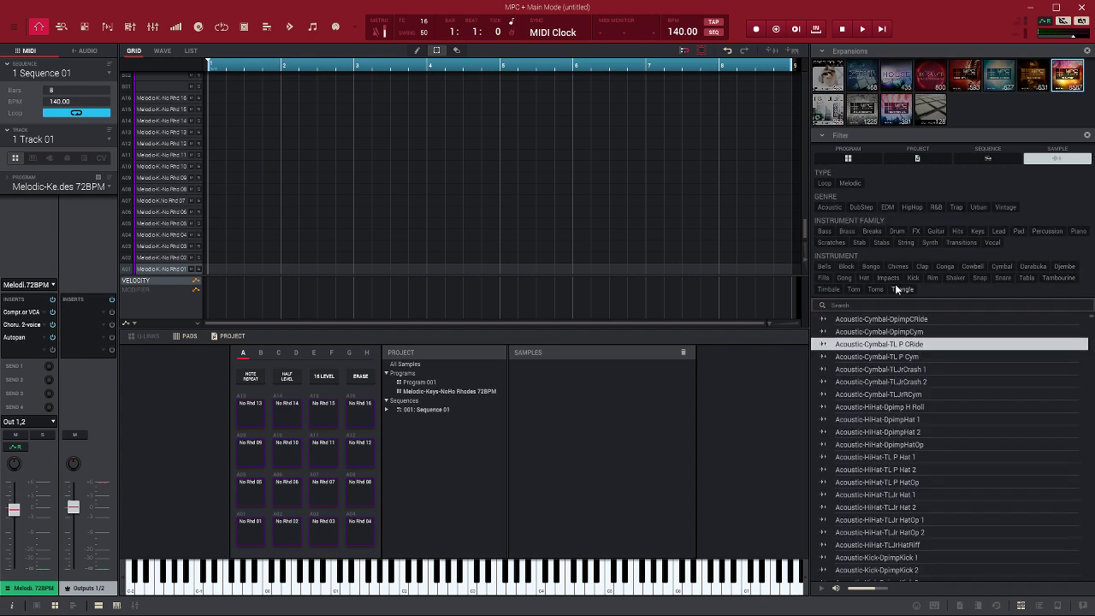
click(999, 279)
click(860, 237)
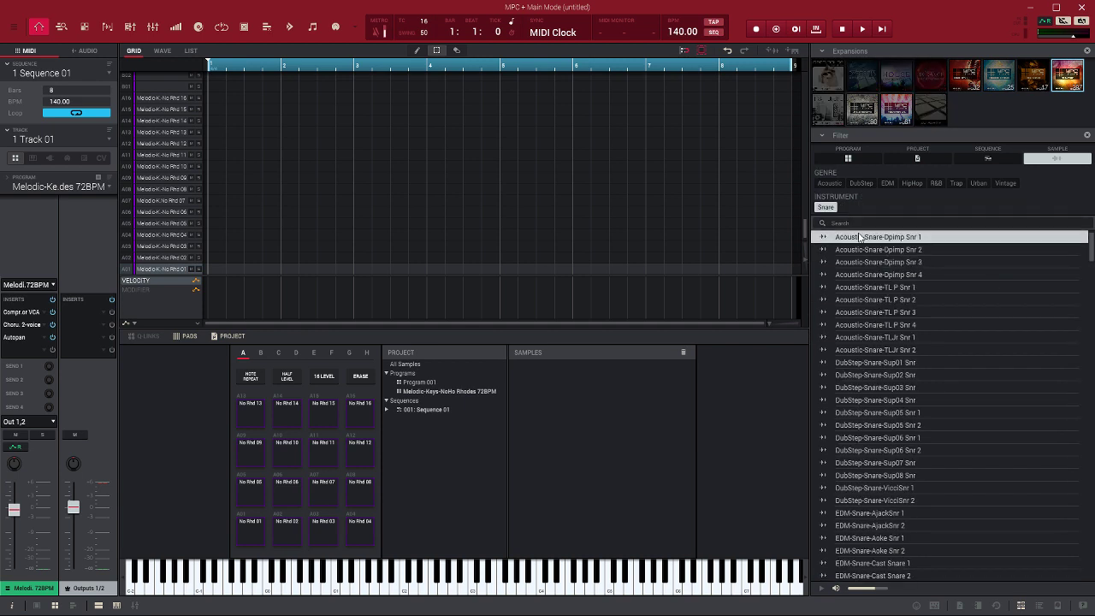
click(862, 262)
click(862, 249)
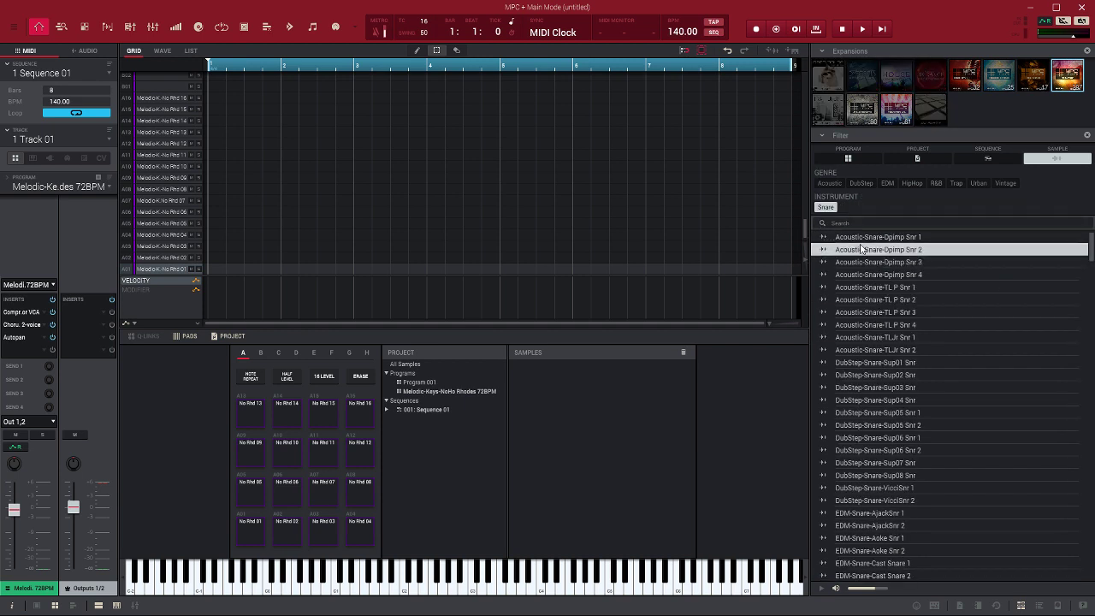
Preview the acoustic snares one after another from Dpimp Snr 3 through TLJr Snr 1
key(Down)
key(Down)
key(Down)
key(Down)
key(Down)
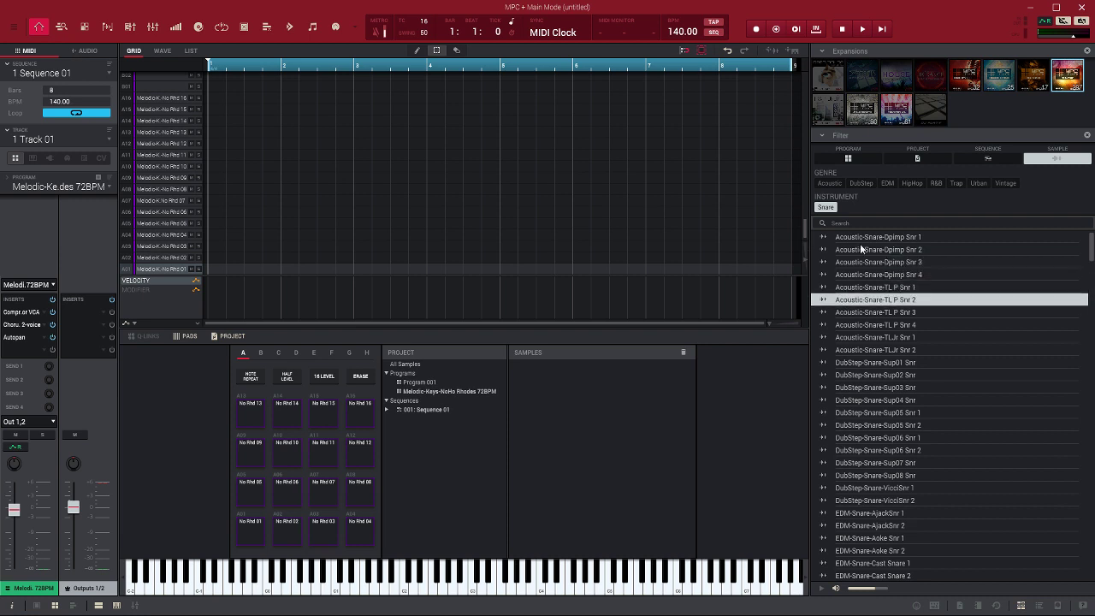
key(Down)
key(Down)
key(Down)
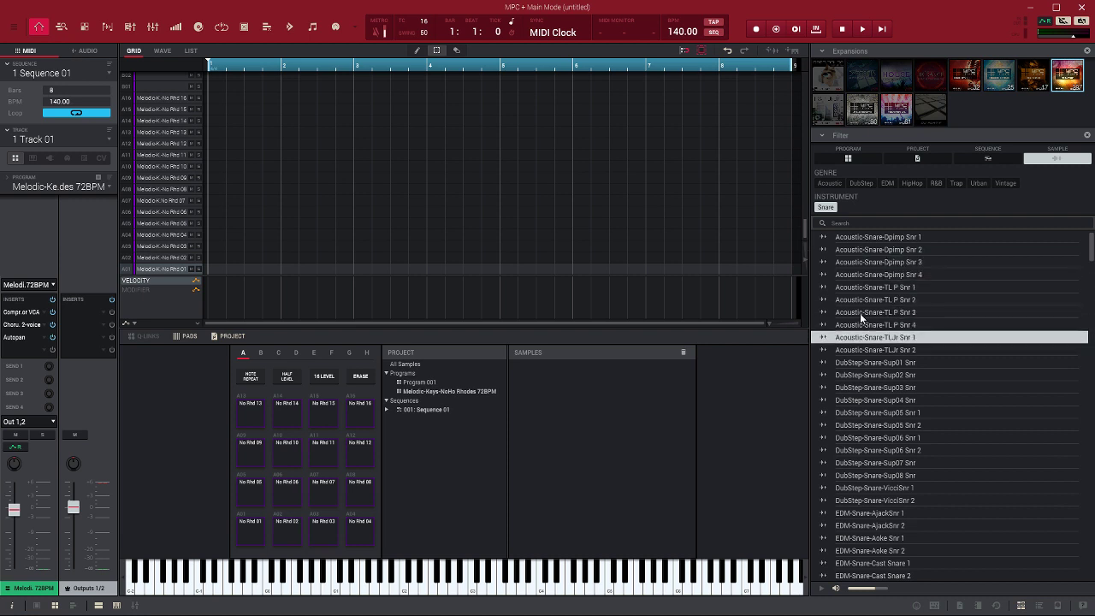
Preview the DubStep snares in sequence from Sup01 Snr onward, continuing through to the EDM snare AjackSnr 2
click(930, 361)
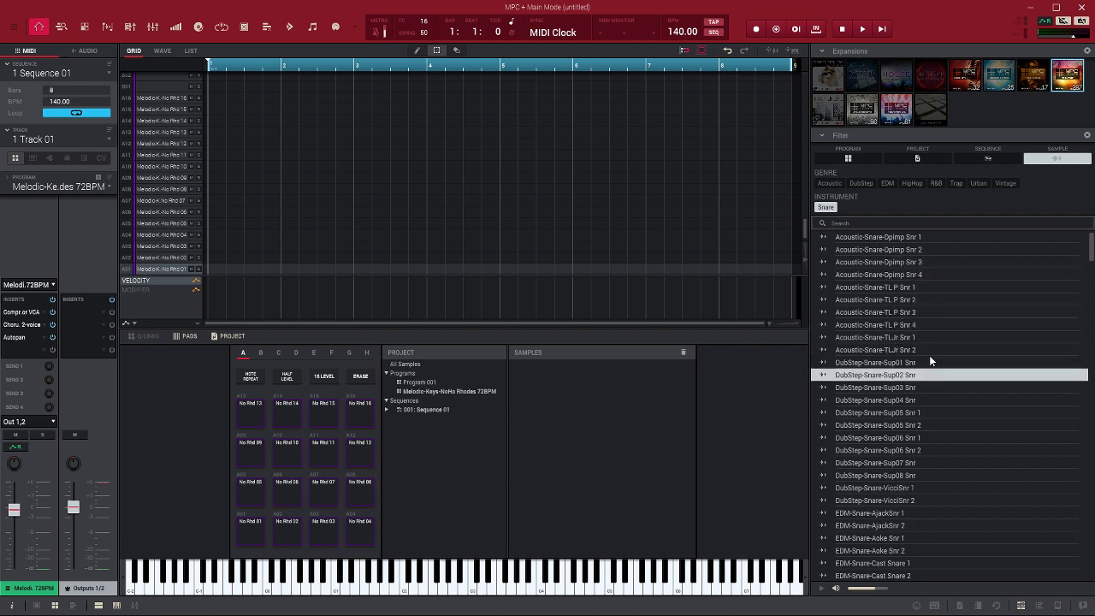
key(Down)
key(Down)
key(Down)
key(Down)
key(Down)
key(Down)
key(Down)
key(Down)
key(Down)
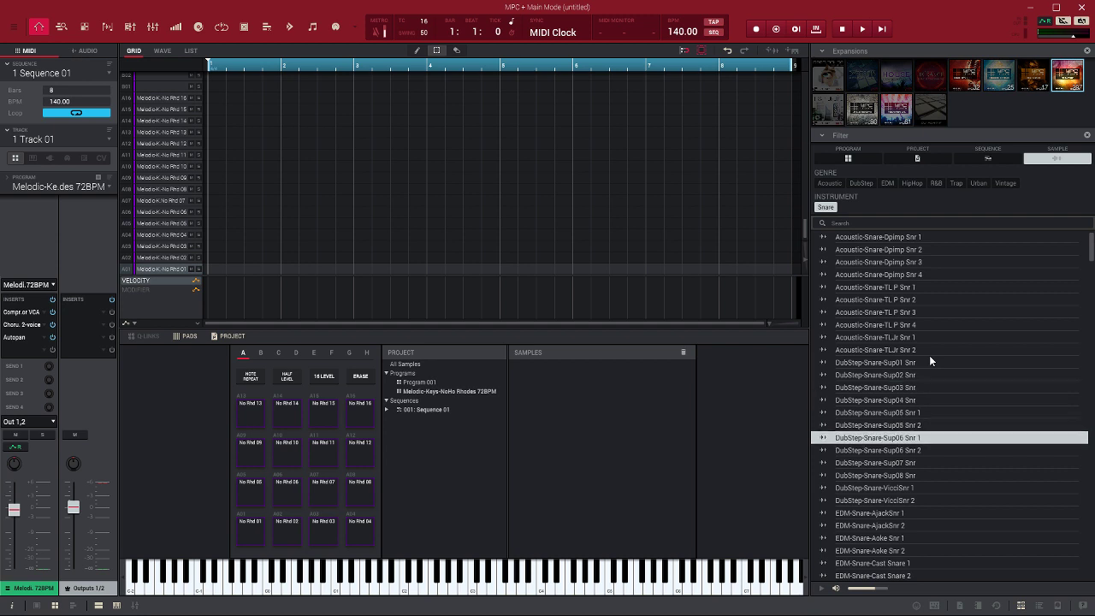
key(Down)
key(Down)
key(Down)
key(Down)
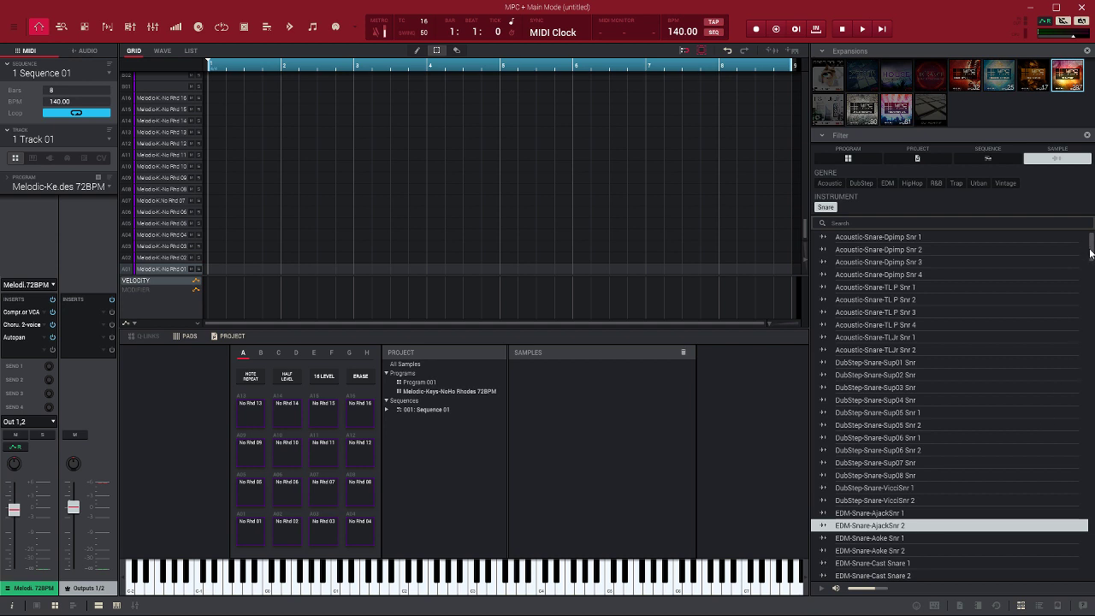
Preview the EDM snares in sequence from HWell Snr 05 through HWell1 Snr4
scroll(1091, 248, down, 13)
click(907, 306)
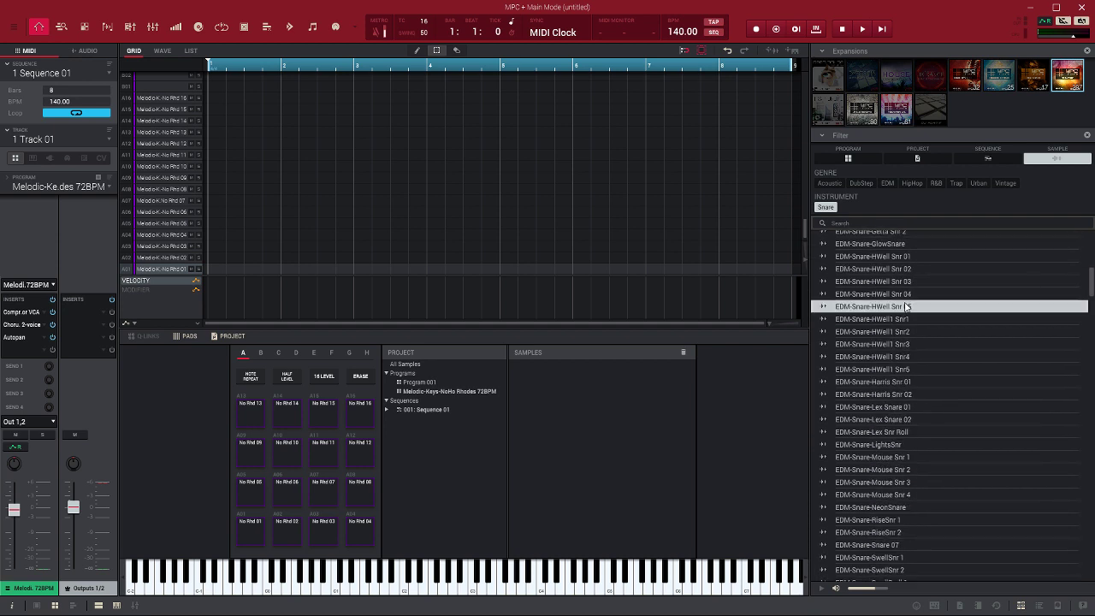
key(Down)
key(Down)
key(Down)
key(Down)
key(Down)
key(Down)
key(Down)
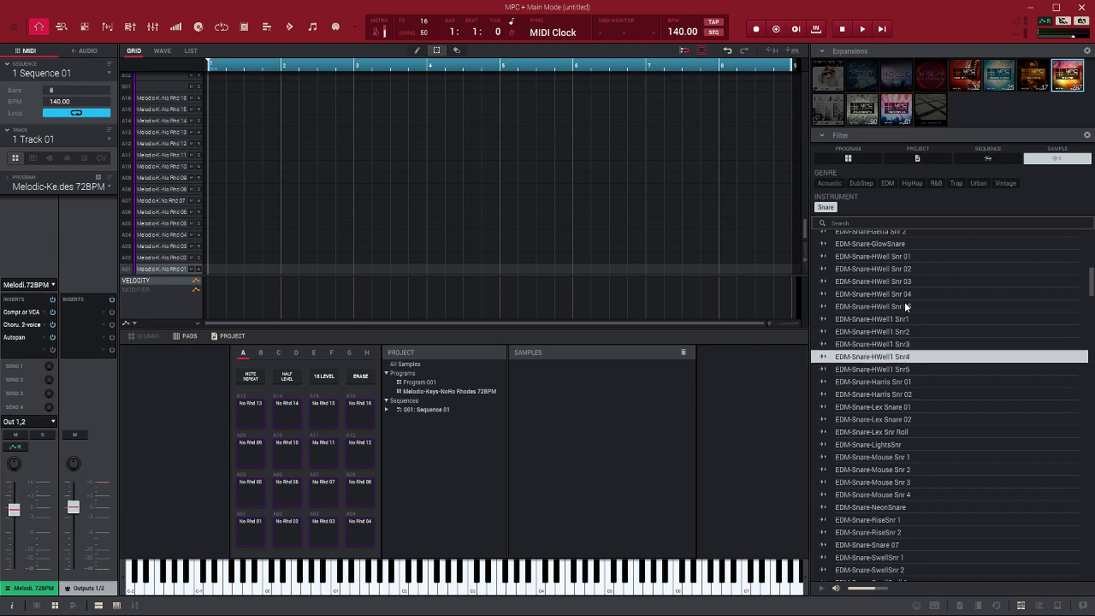
Preview the EDM snares in sequence from HWell1 Snr5 through Mouse Snr 1
key(Down)
key(Down)
key(Down)
key(Down)
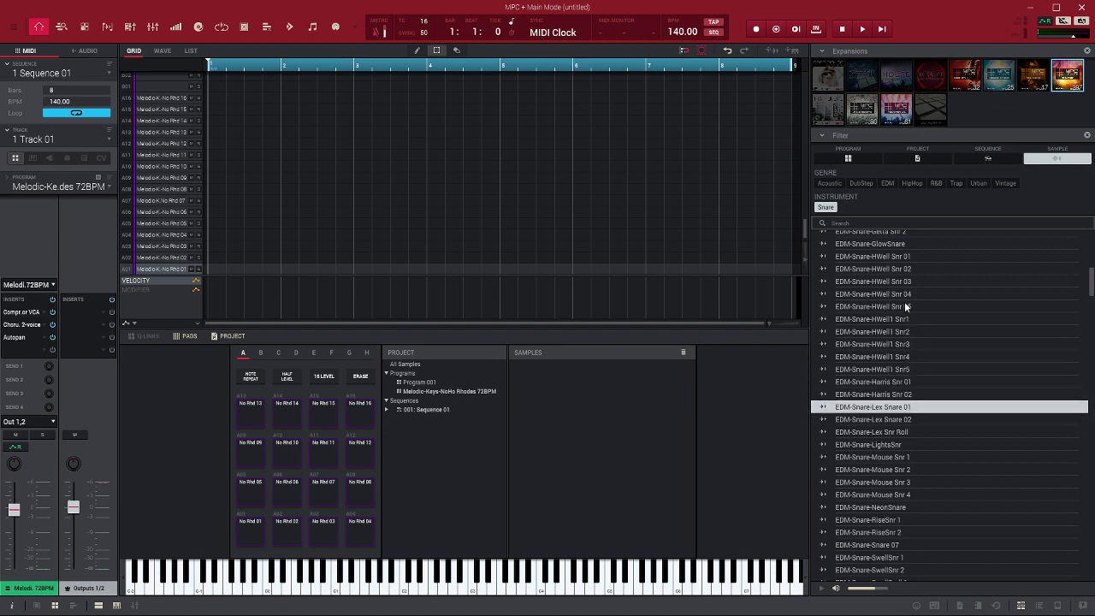
key(Down)
key(Down)
key(Down)
key(Down)
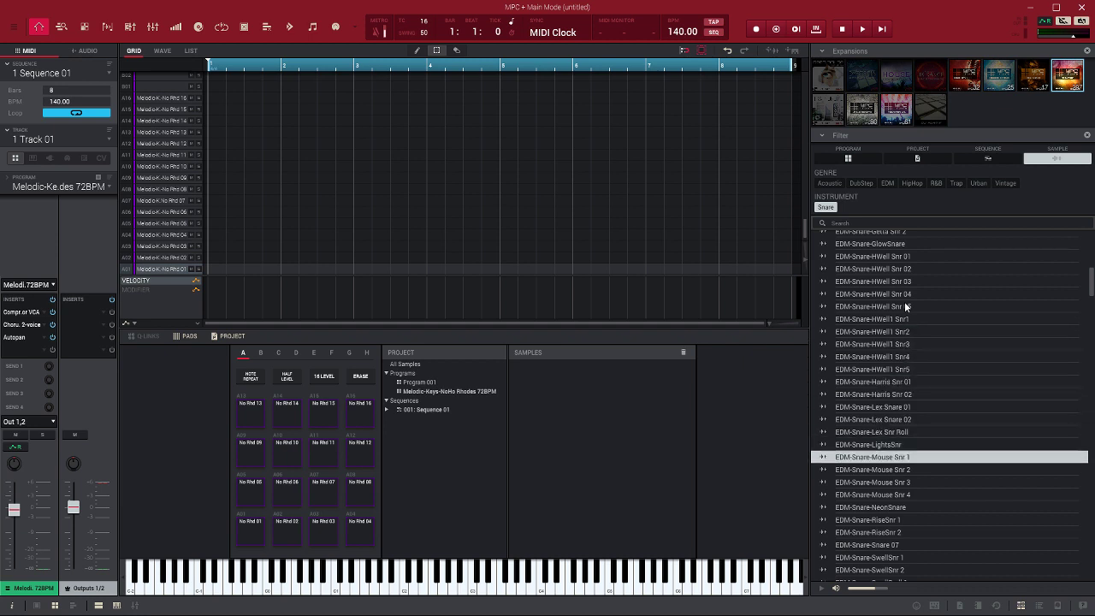
Preview the remaining EDM snares from Mouse Snr 2 through Zed Snare 2
key(Down)
key(Down)
key(Down)
key(Down)
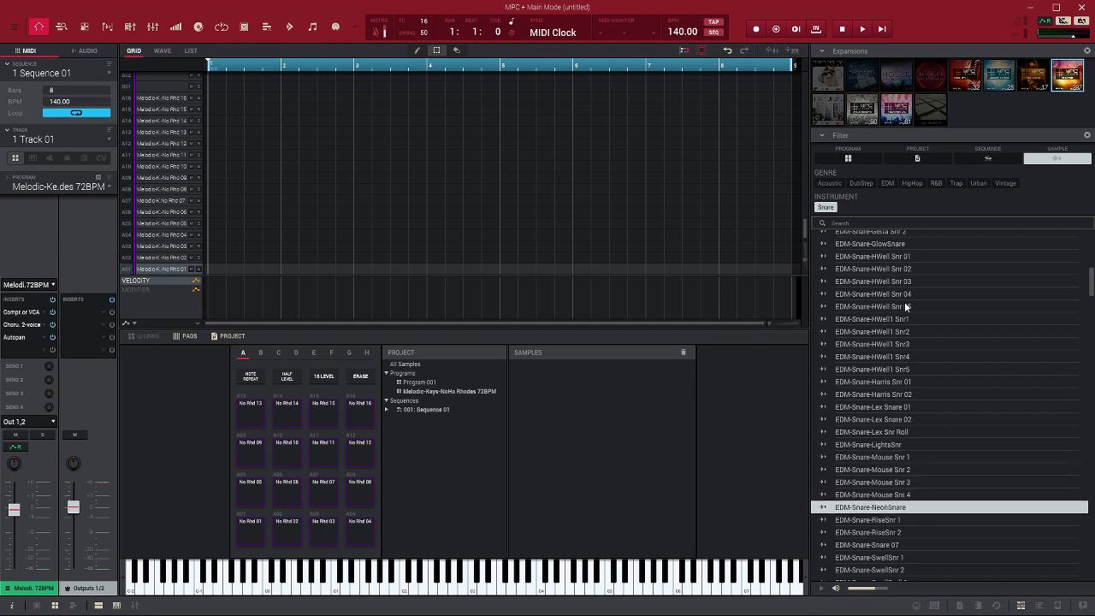
key(Down)
key(Down)
key(Down)
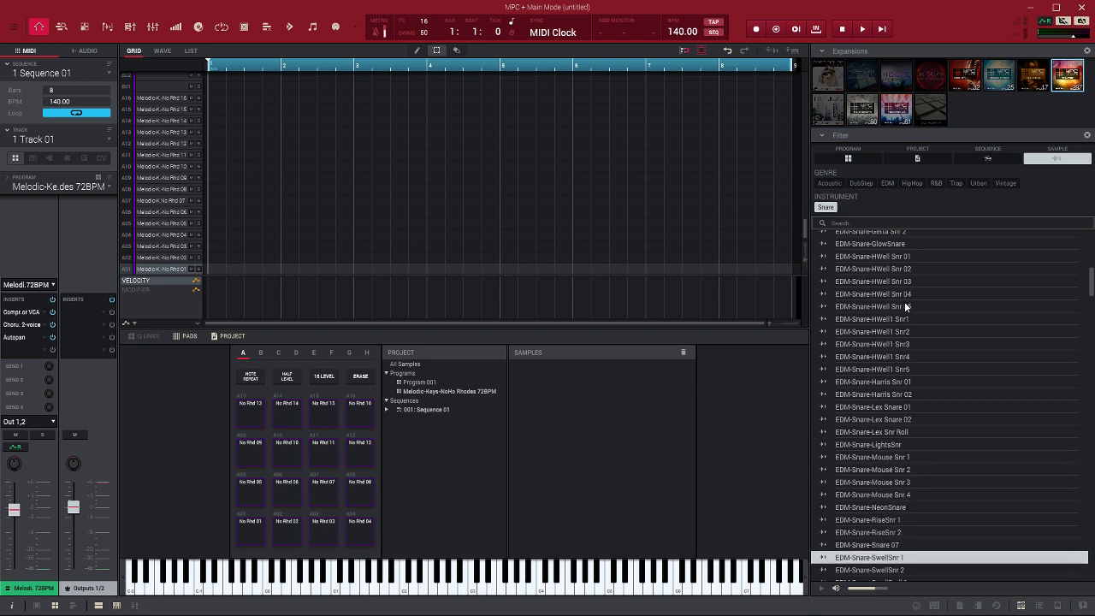
key(Down)
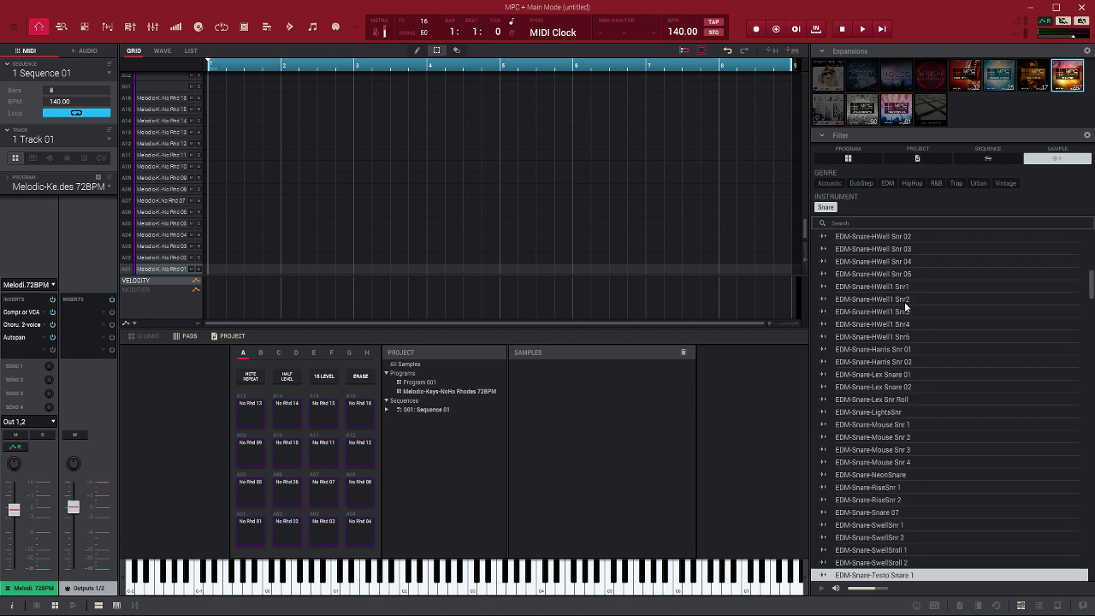
key(Down)
key(Down)
key(Down)
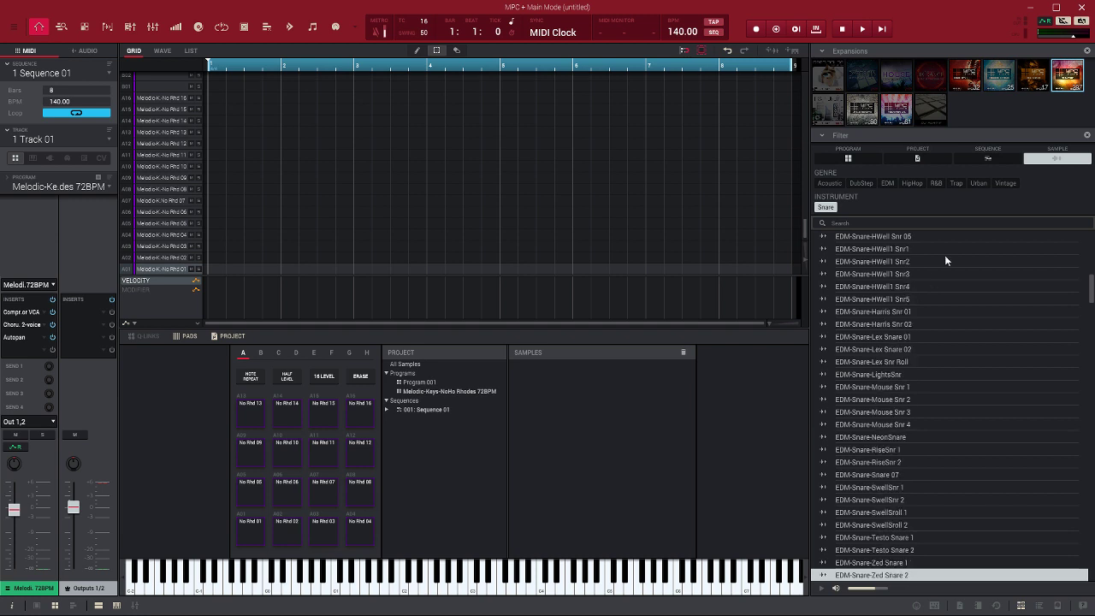
Replace the Snare filter with the Tabla instrument and preview samples from One Shots Tabla 23 through Perc Tabla 01
click(825, 208)
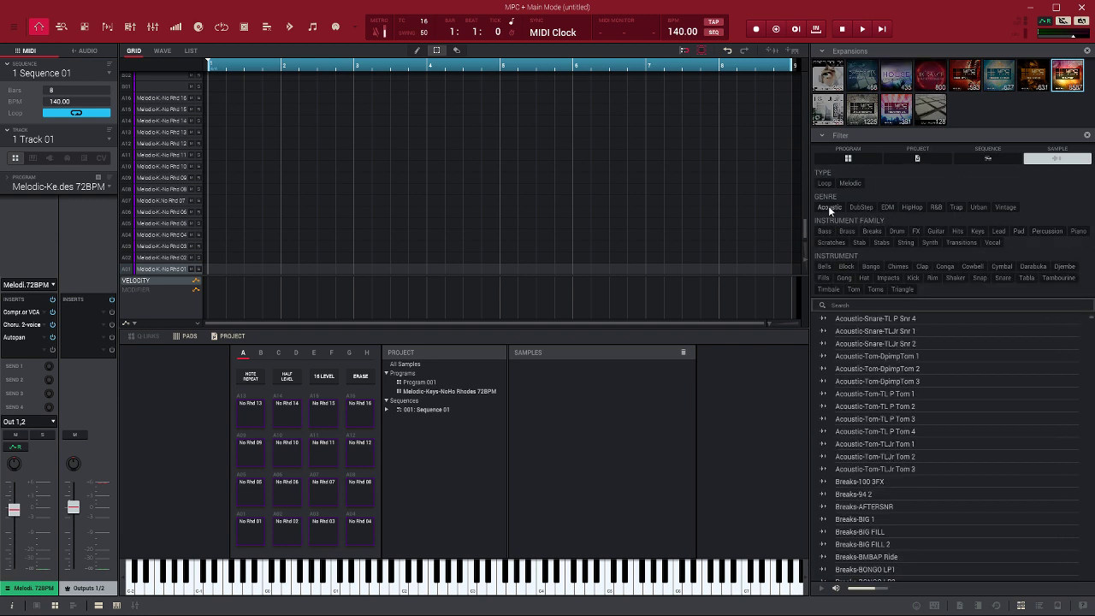
click(1022, 277)
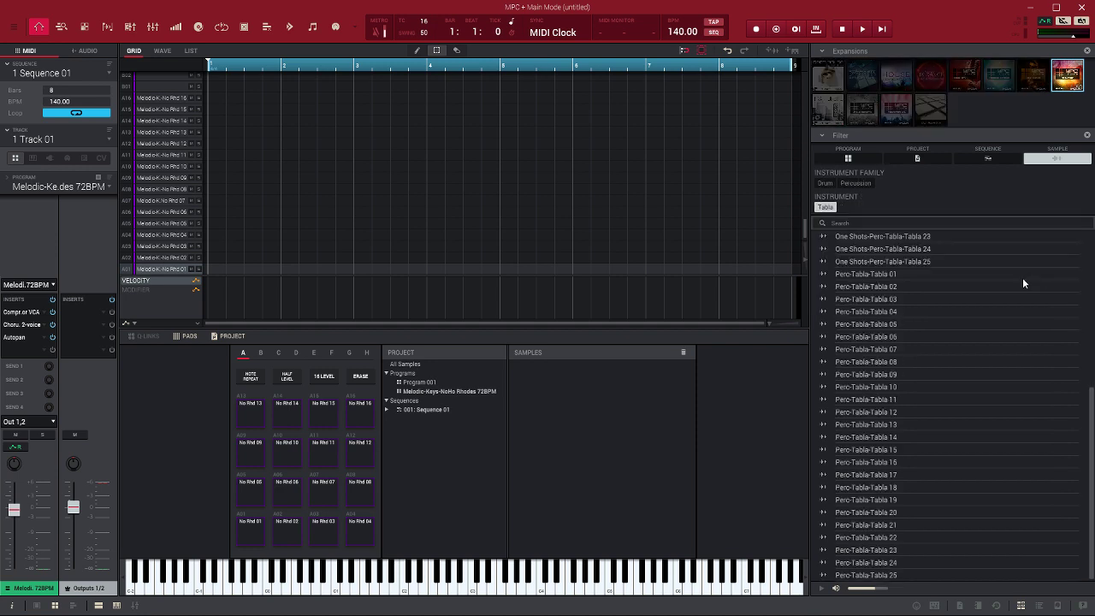
click(870, 239)
key(Down)
key(Down)
key(Down)
key(Down)
key(Down)
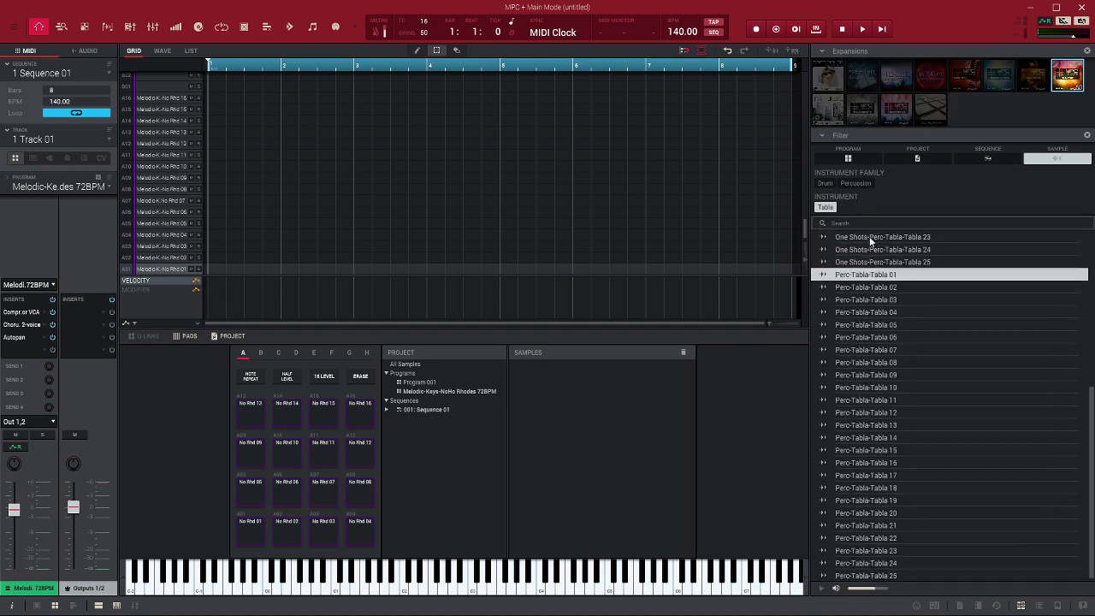
Preview the Perc tabla samples one after another from Tabla 02 through Tabla 10
key(Down)
key(Down)
key(Down)
key(Down)
key(Down)
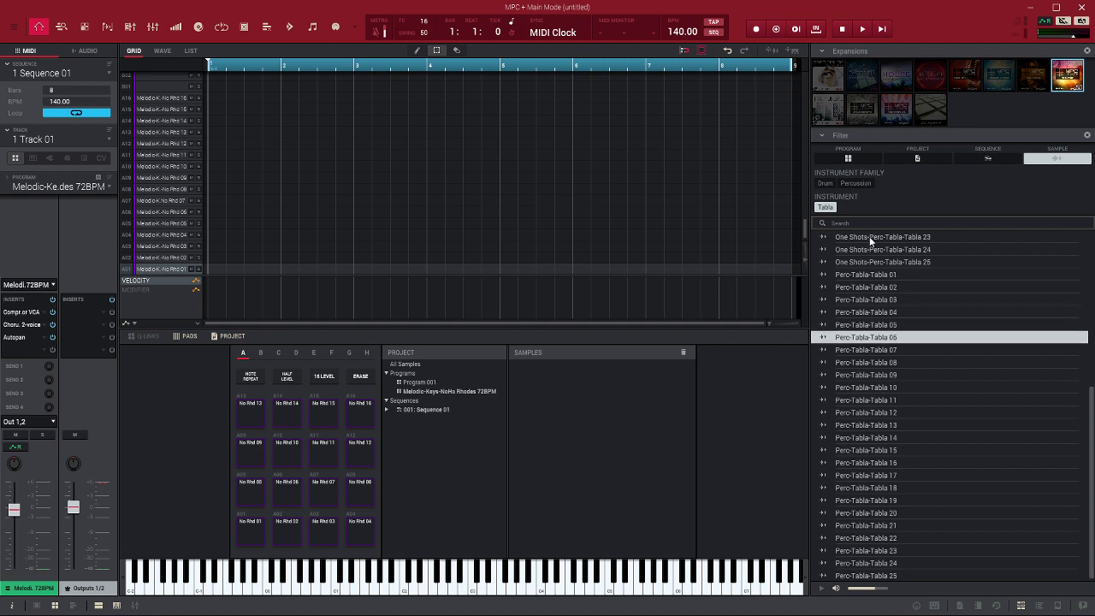
key(Down)
key(Down)
key(Down)
key(Down)
key(Down)
key(Down)
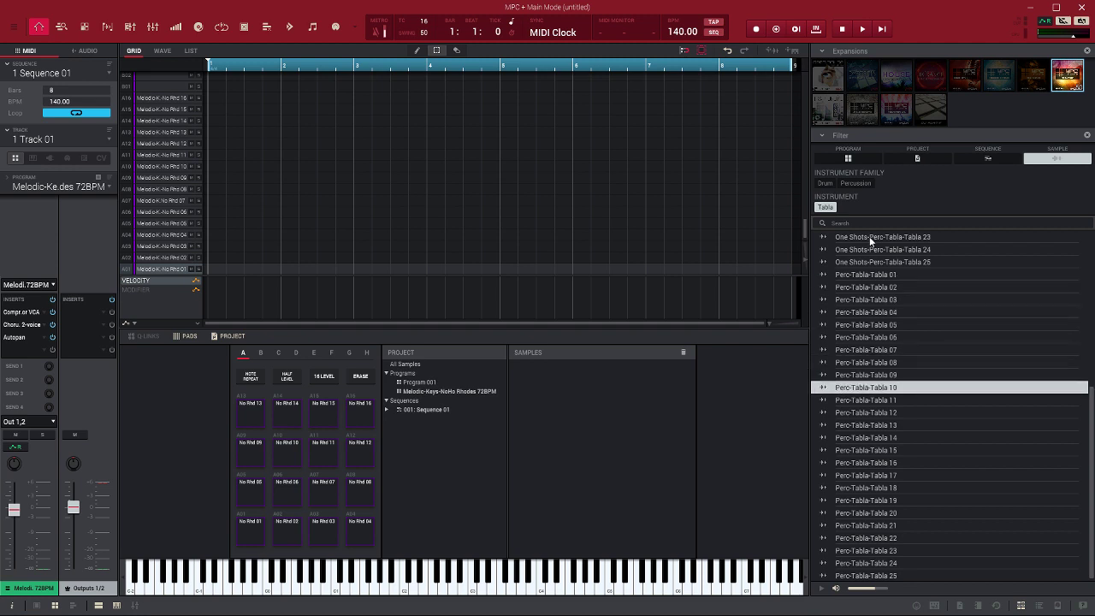
Preview the Perc tabla samples one after another from Tabla 11 through Tabla 23
key(Down)
key(Down)
key(Down)
key(Down)
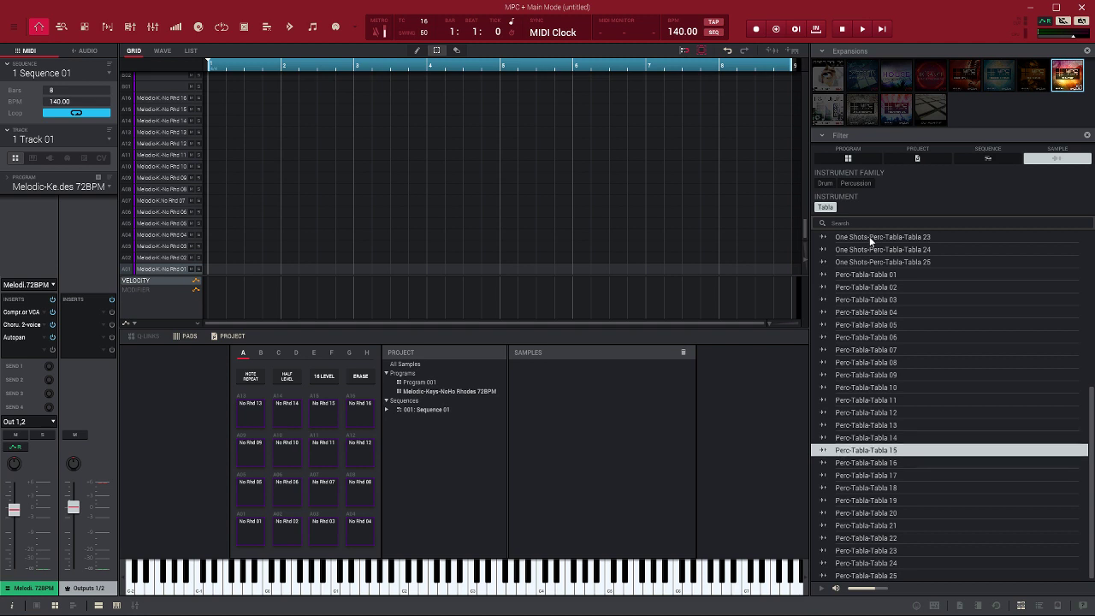
key(Down)
key(Down)
key(Down)
key(Down)
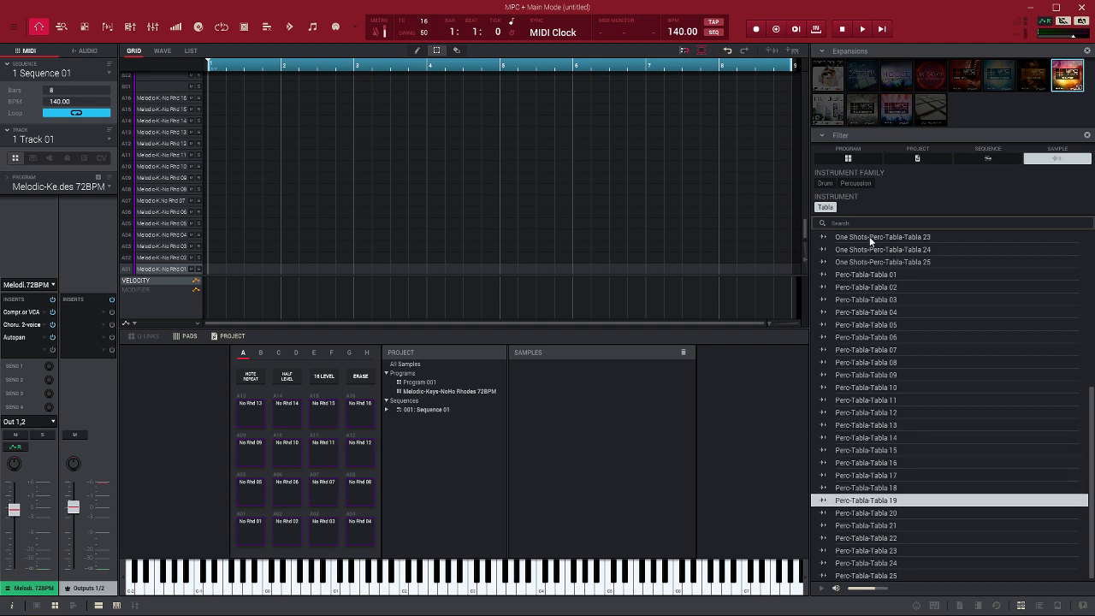
key(Down)
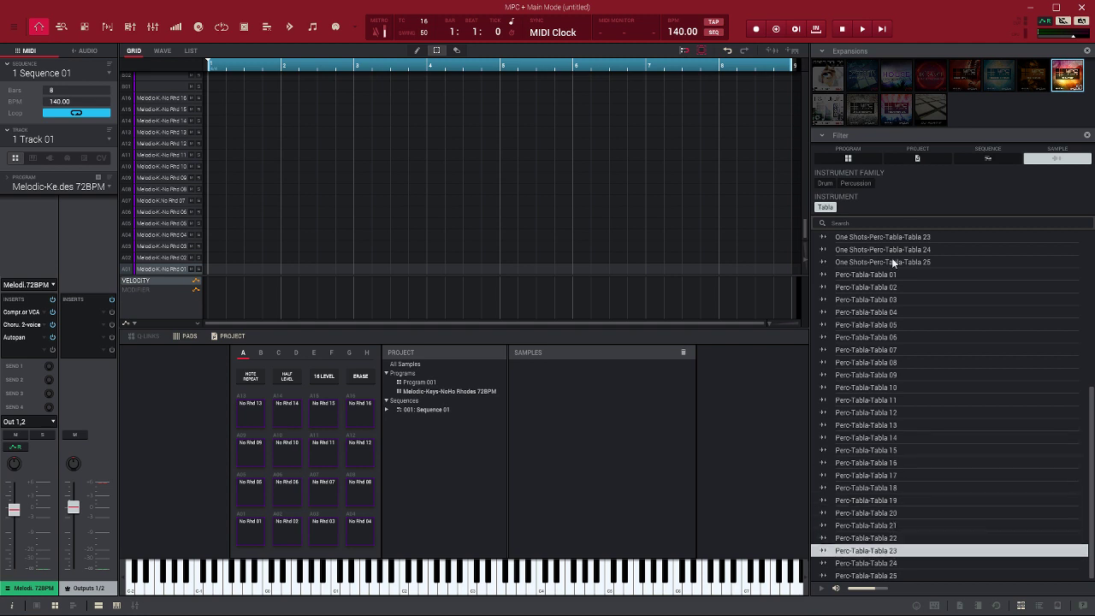
Replace the Tabla filter with the Timbale instrument and preview samples from One Shots Timbale 23 through Perc Timbale 03
click(825, 207)
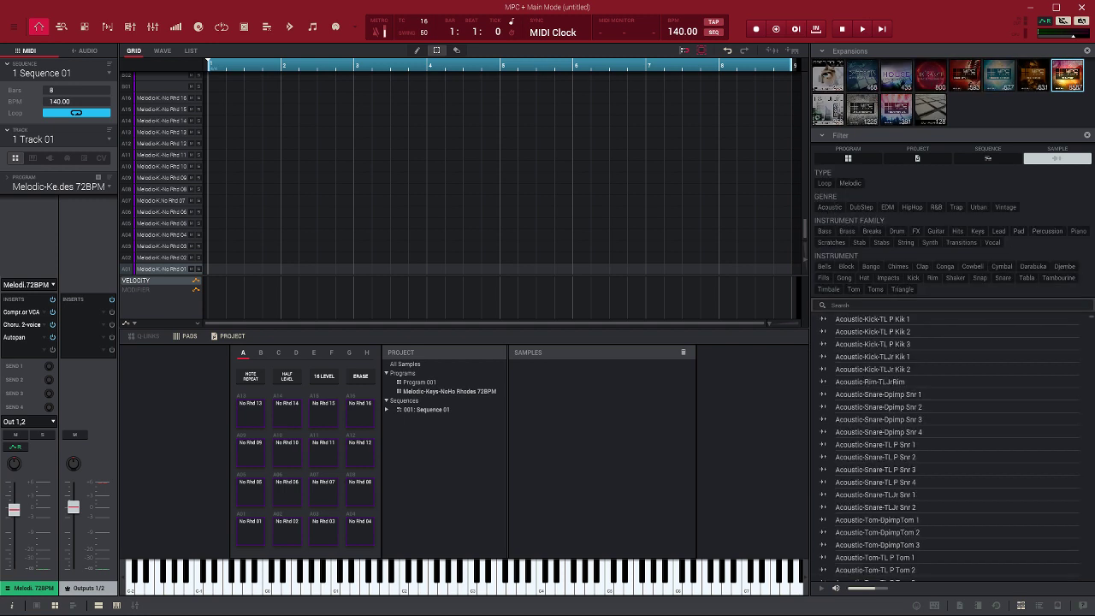
click(836, 289)
click(894, 236)
key(Down)
key(Down)
key(Down)
key(Down)
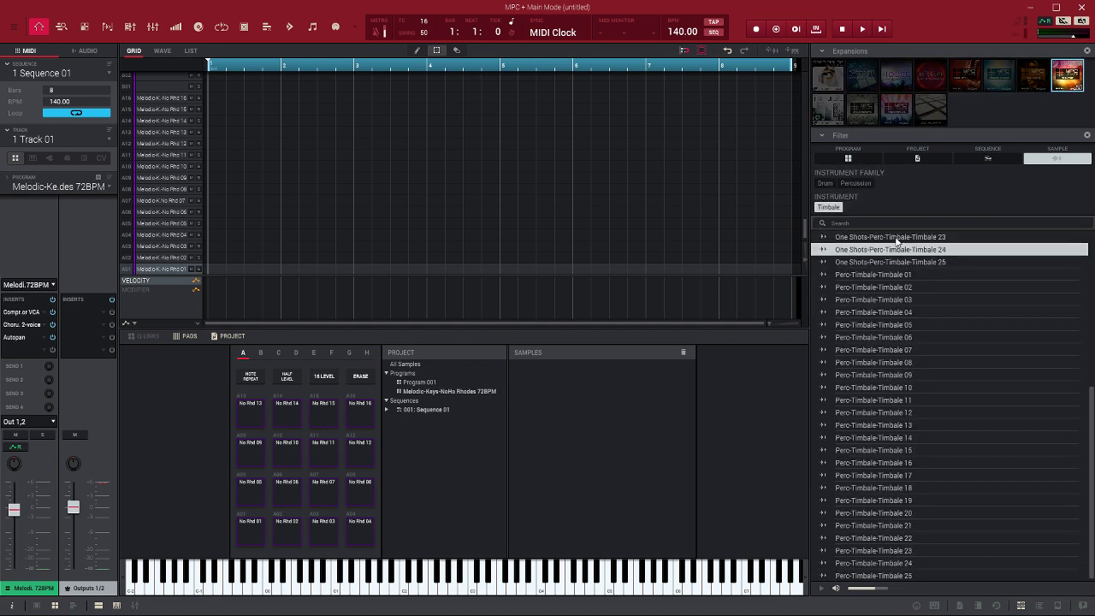
key(Down)
key(Down)
key(Down)
key(Down)
key(Down)
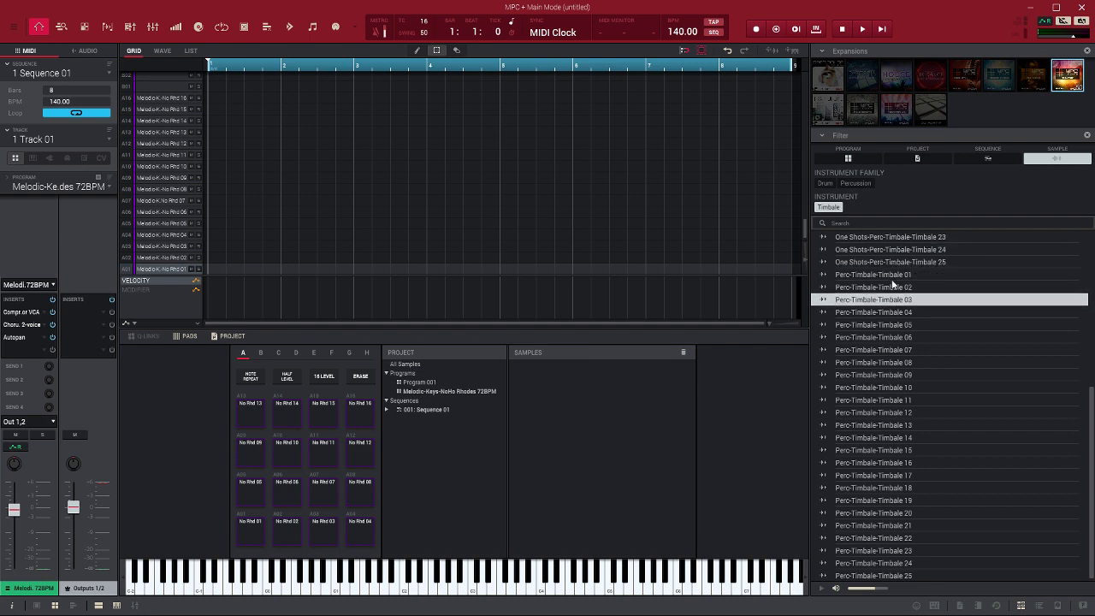
Preview the Perc timbale samples one after another from Timbale 04 through Timbale 13
key(Down)
key(Down)
key(Down)
key(Down)
key(Down)
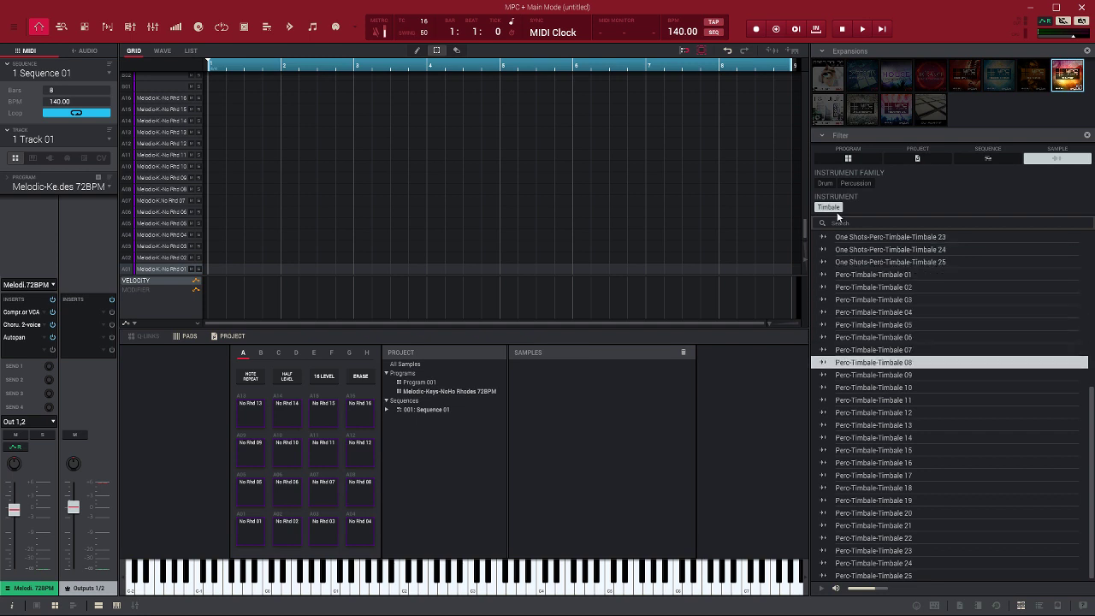
key(Down)
key(Down)
key(Down)
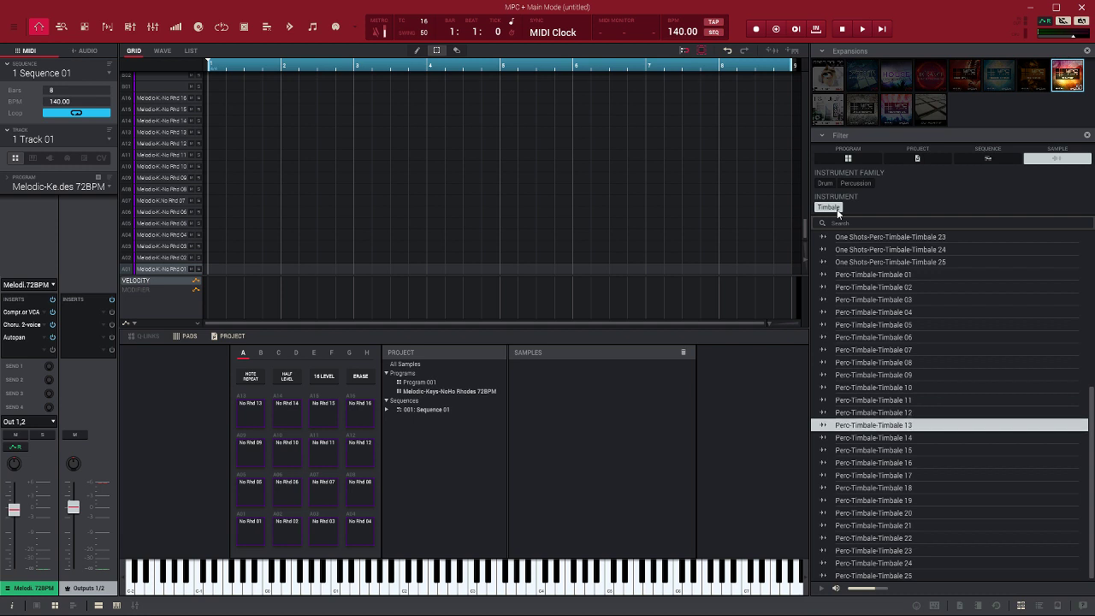
Replace the Timbale filter with the Triangle instrument and preview samples from One Shots Triangle 23 through Perc Triangle 03
click(835, 210)
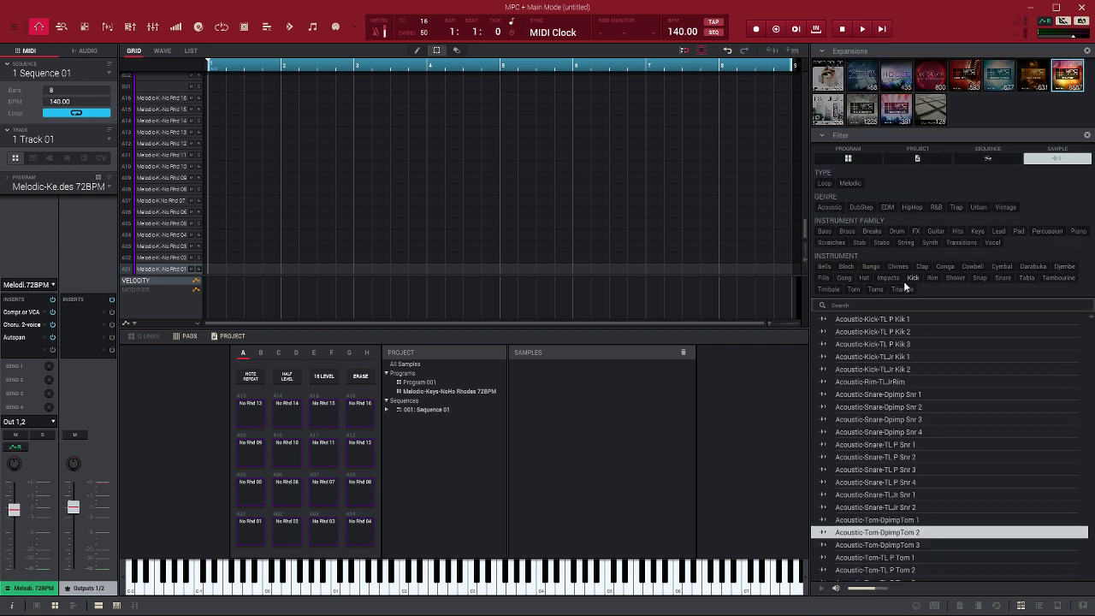
click(902, 285)
click(892, 239)
key(Down)
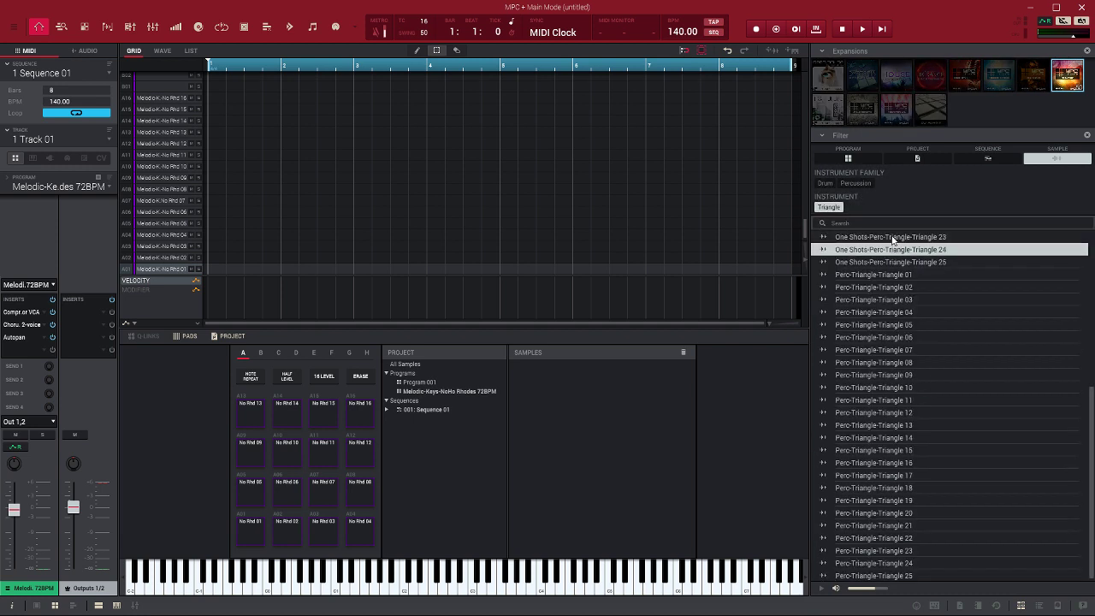
key(Down)
key(Down)
key(Down)
key(Down)
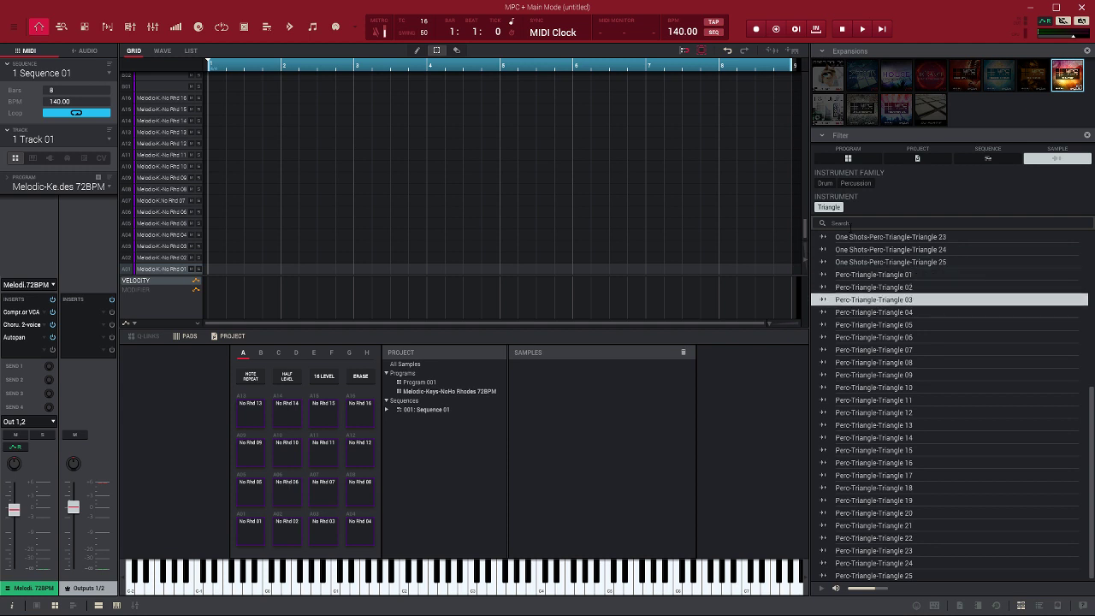
Preview the Perc triangle samples one after another from Triangle 04 through Triangle 08
key(Down)
key(Down)
key(Down)
key(Down)
key(Down)
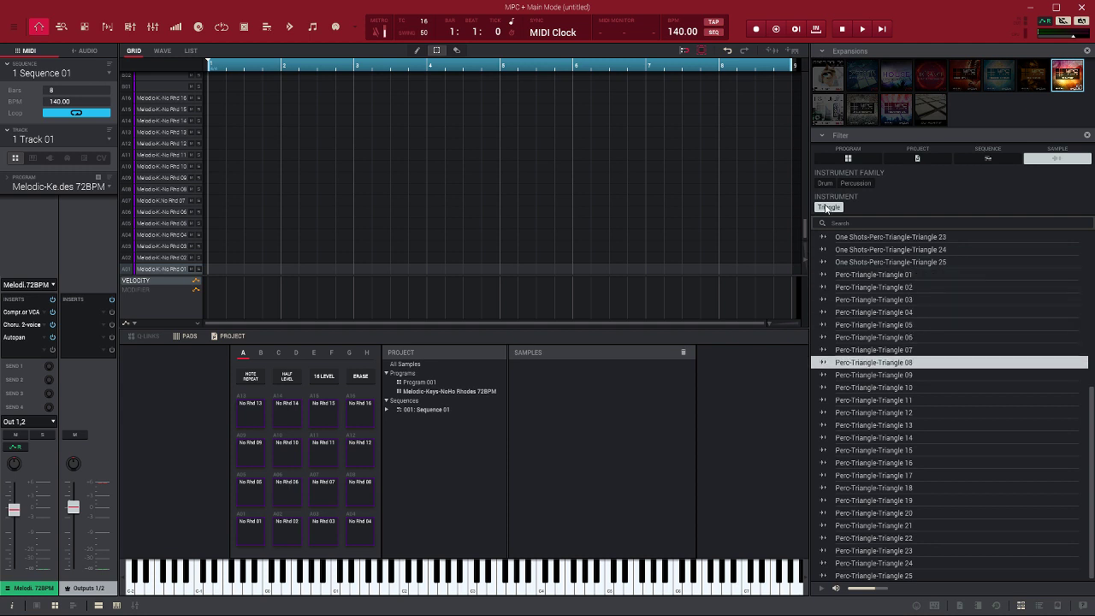
Replace the Triangle filter with the Shaker instrument to view its samples, and clear the Shaker filter
click(827, 207)
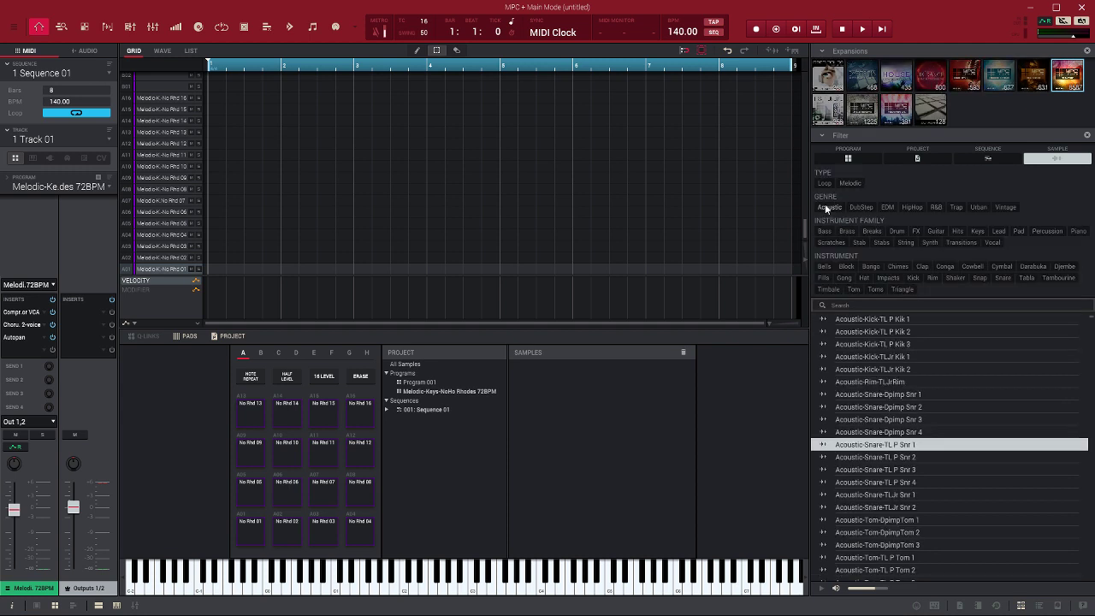
click(953, 278)
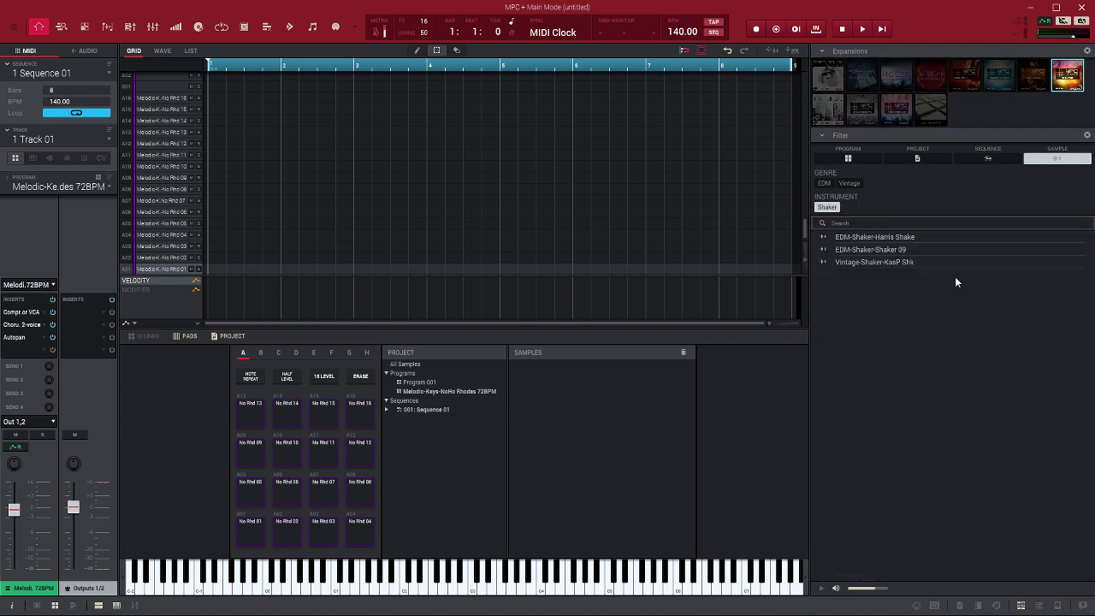
click(827, 206)
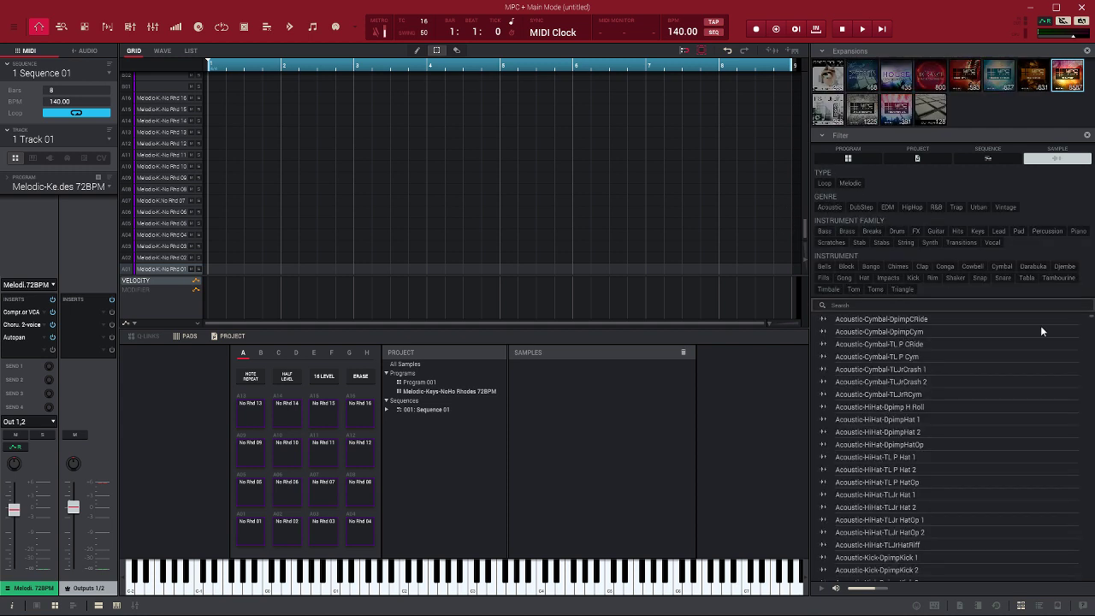
Filter the samples by the Impacts instrument and preview the One Shots impacts from Impact 01 through Impact 06
click(886, 278)
click(863, 215)
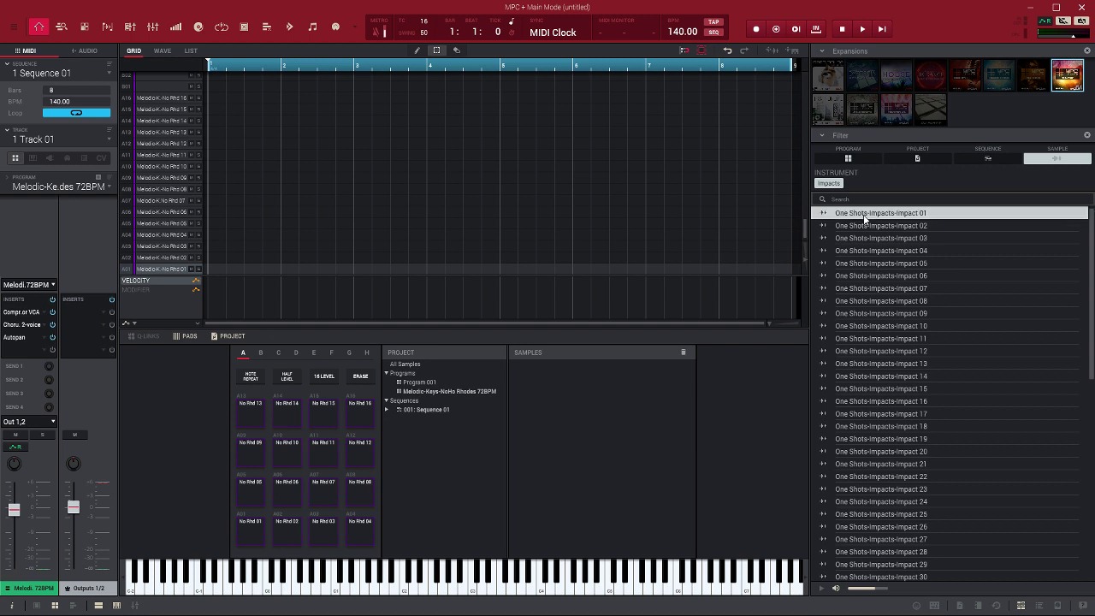
key(Down)
key(Down)
key(Down)
key(Down)
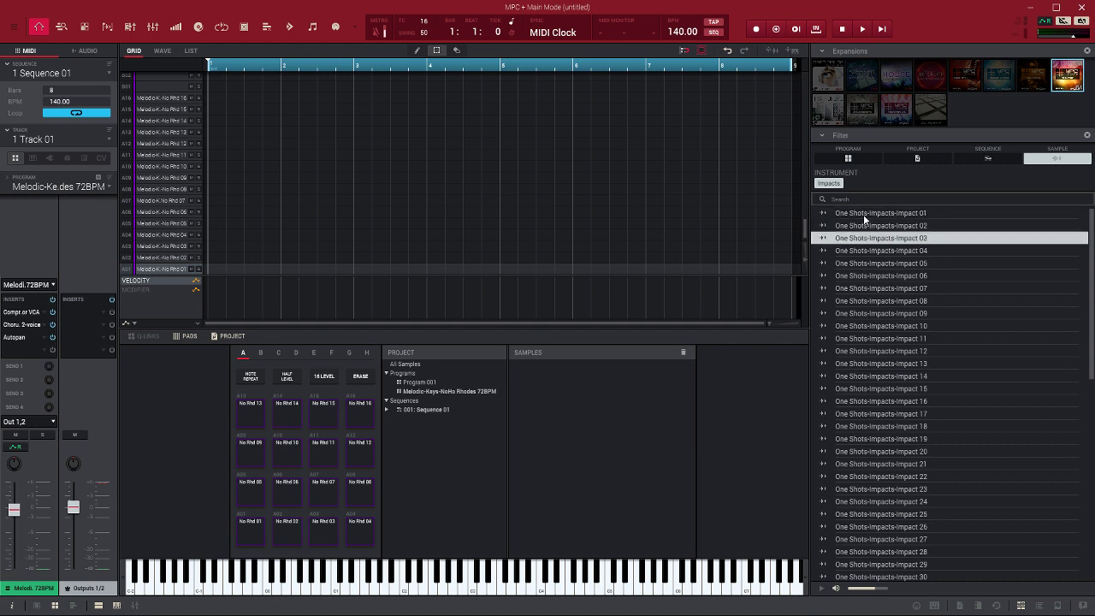
key(Down)
key(Down)
key(Down)
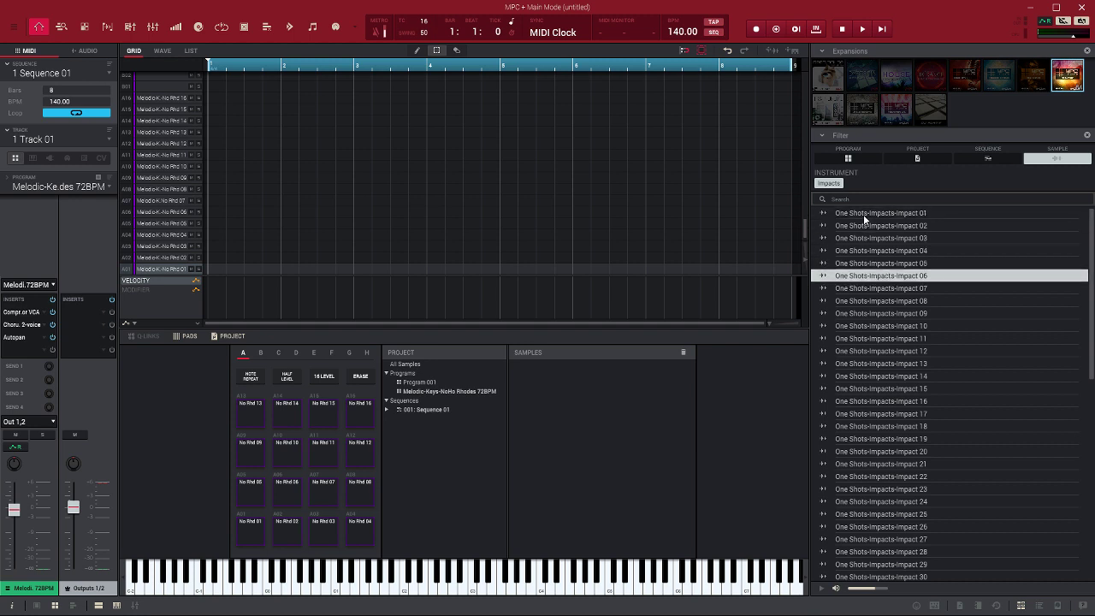
Preview the One Shots impacts one after another from Impact 07 through Impact 14
key(Down)
key(Down)
key(Down)
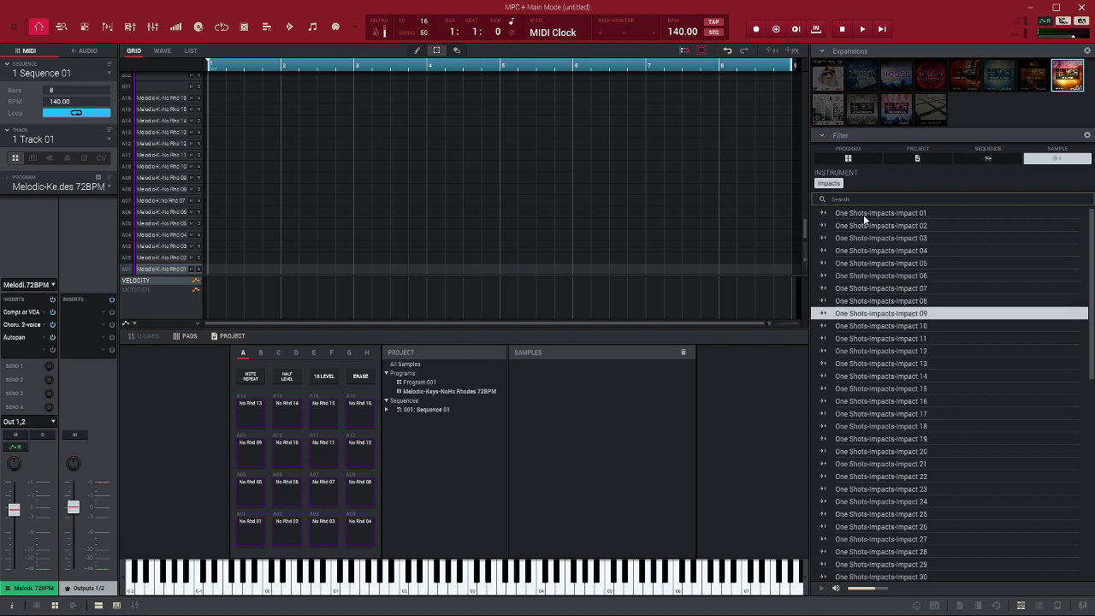
key(Down)
key(Down)
key(Down)
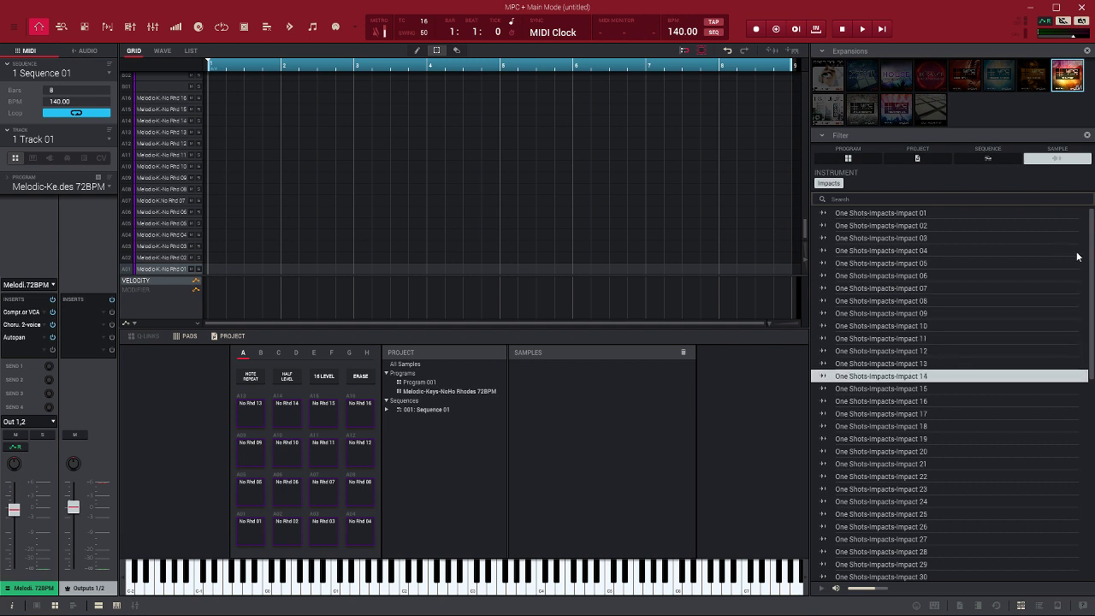
Preview the Special impacts in sequence from Impact 01 through Impact 03
drag(1091, 250, 1092, 353)
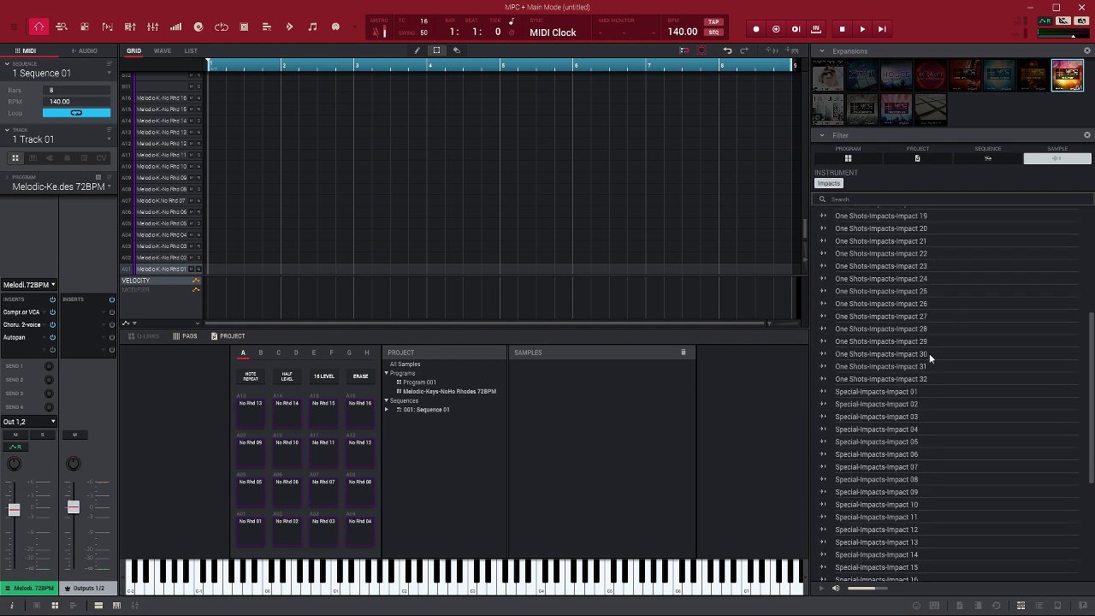
click(897, 391)
key(Down)
key(Down)
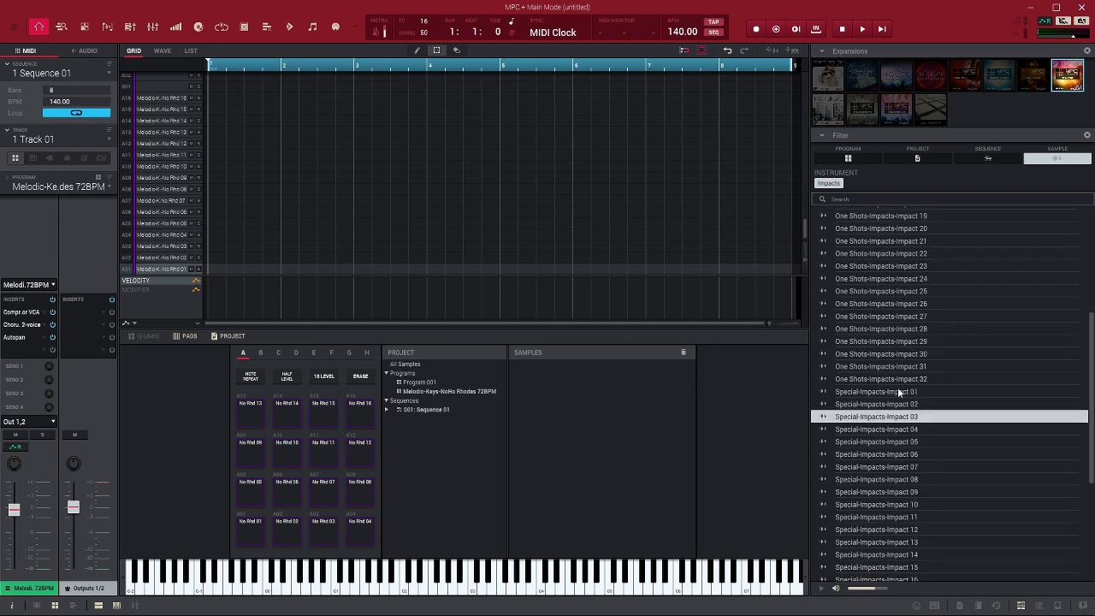
Preview the Special impacts in sequence from Impact 04 through Impact 08, and clear the Impacts filter
key(Down)
key(Down)
key(Down)
key(Down)
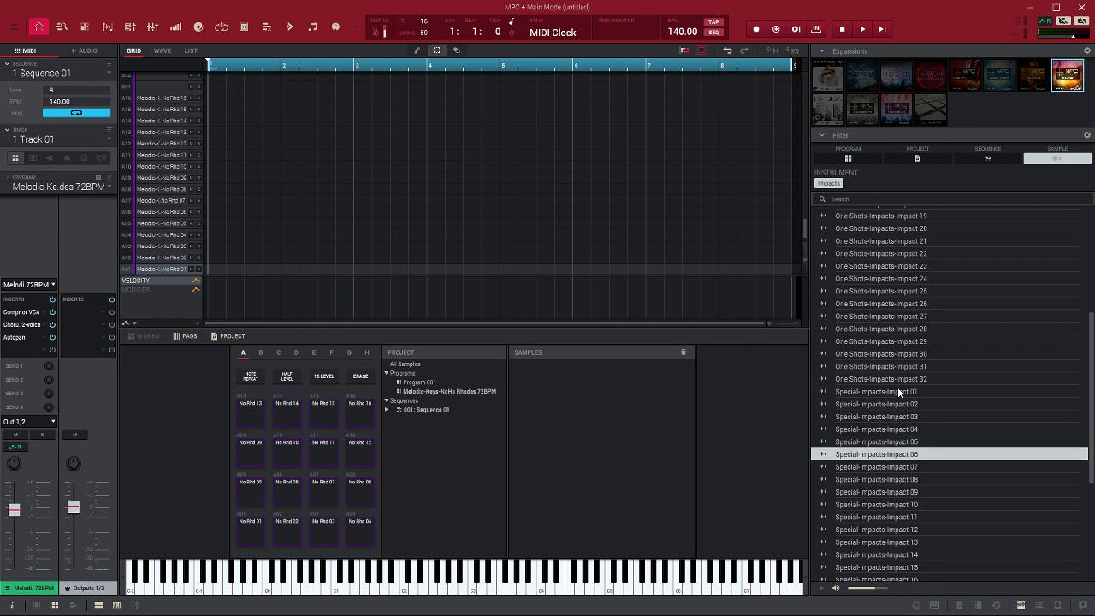
key(Down)
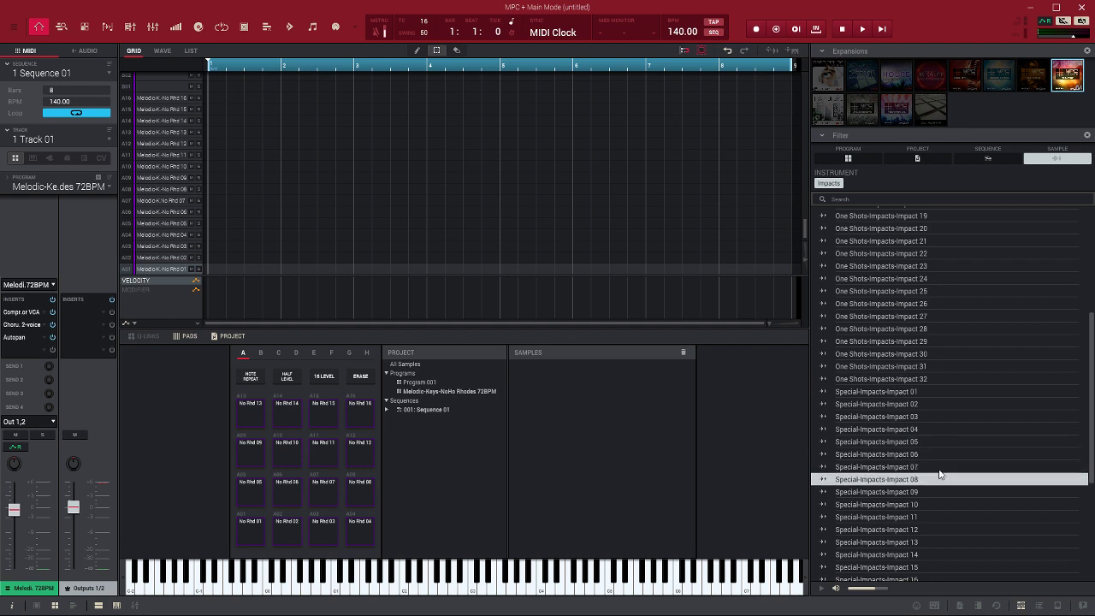
click(836, 182)
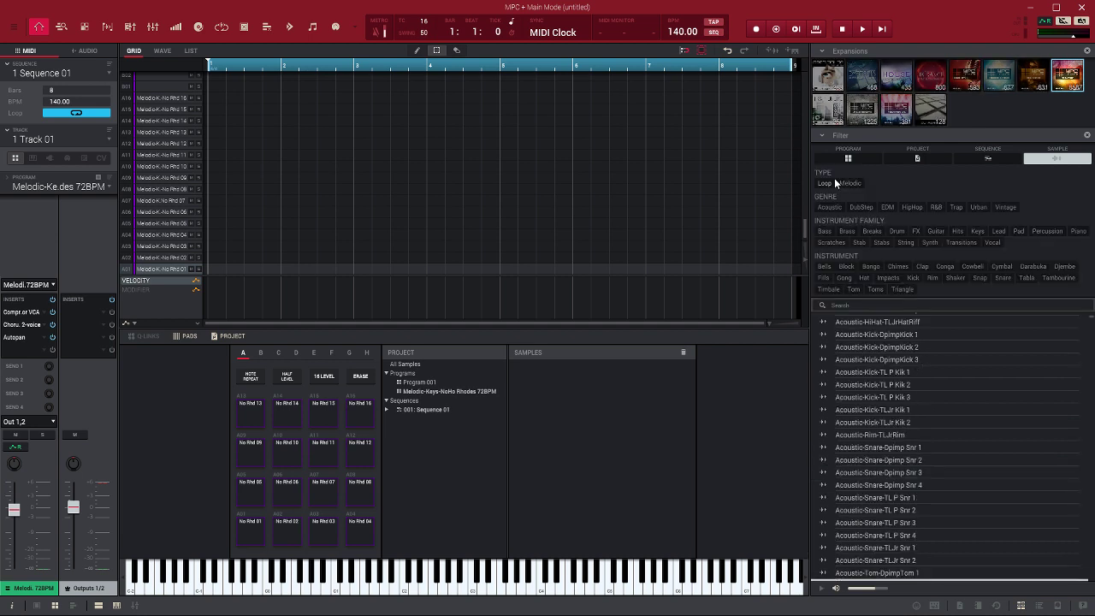
Filter the samples by the Chimes instrument and preview the One Shots percussion chimes from Chimes 17 through Chimes 24
click(897, 266)
click(892, 245)
key(Down)
key(Down)
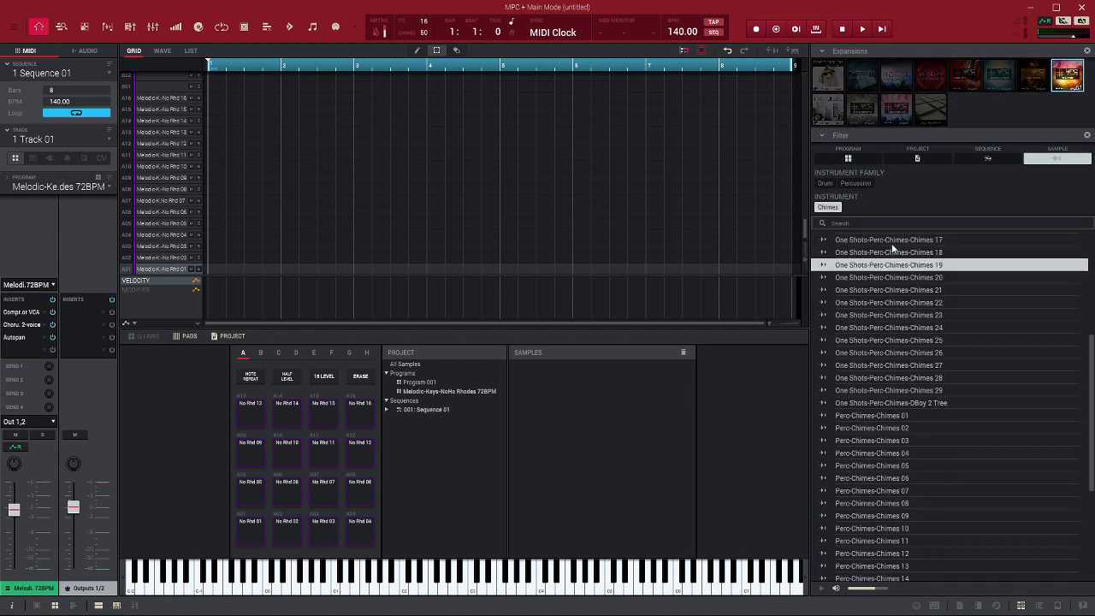
key(Down)
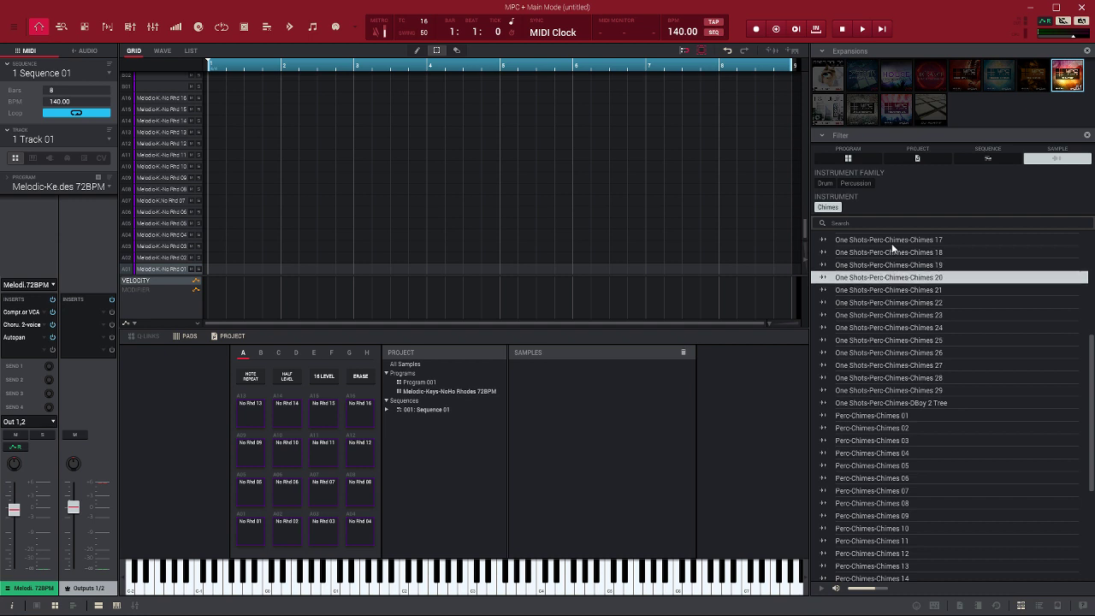
key(Down)
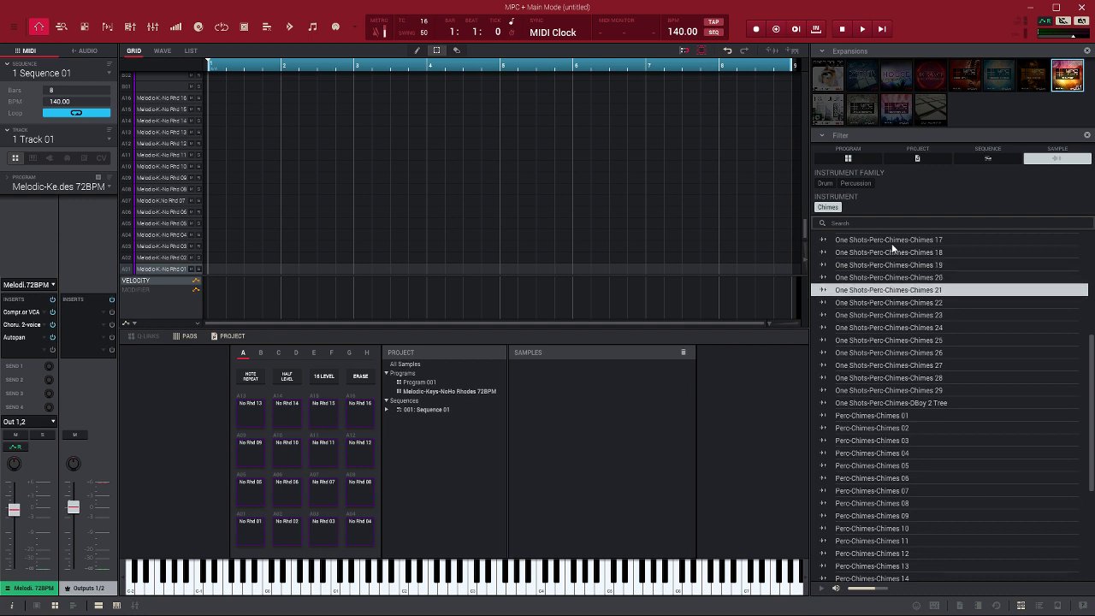
key(Down)
key(Down)
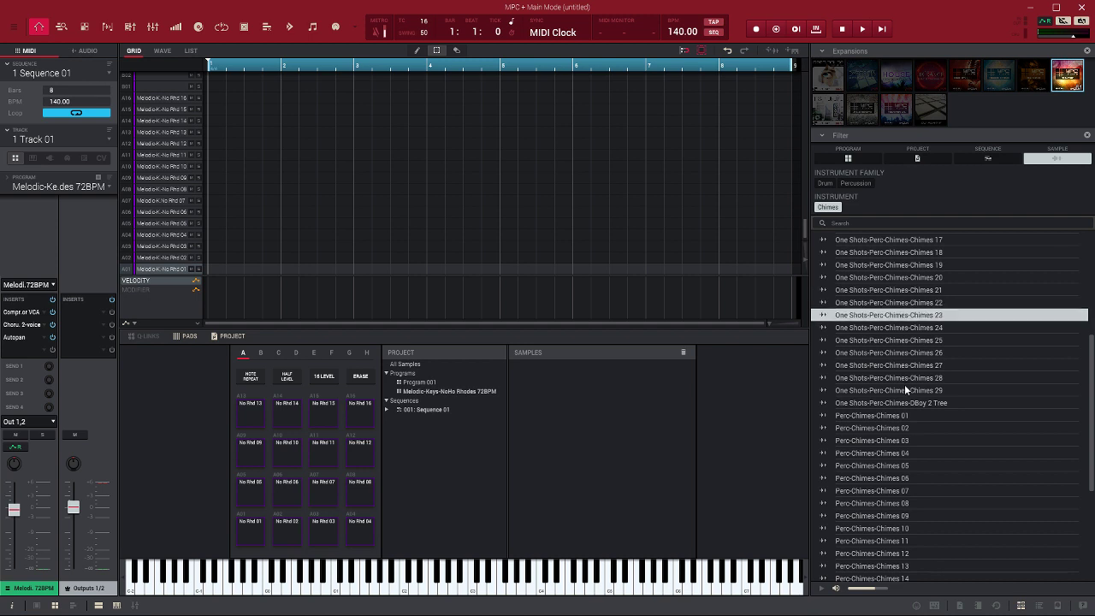
key(Down)
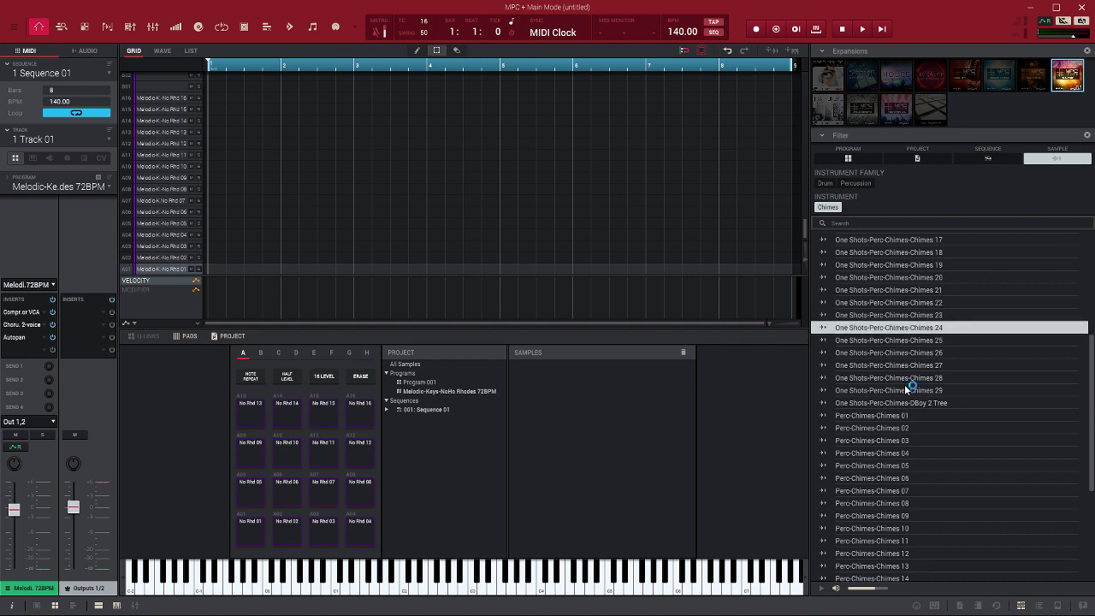
Load the Acoustic Demo project from the expansion, replacing everything in memory, and play its sequence
click(917, 160)
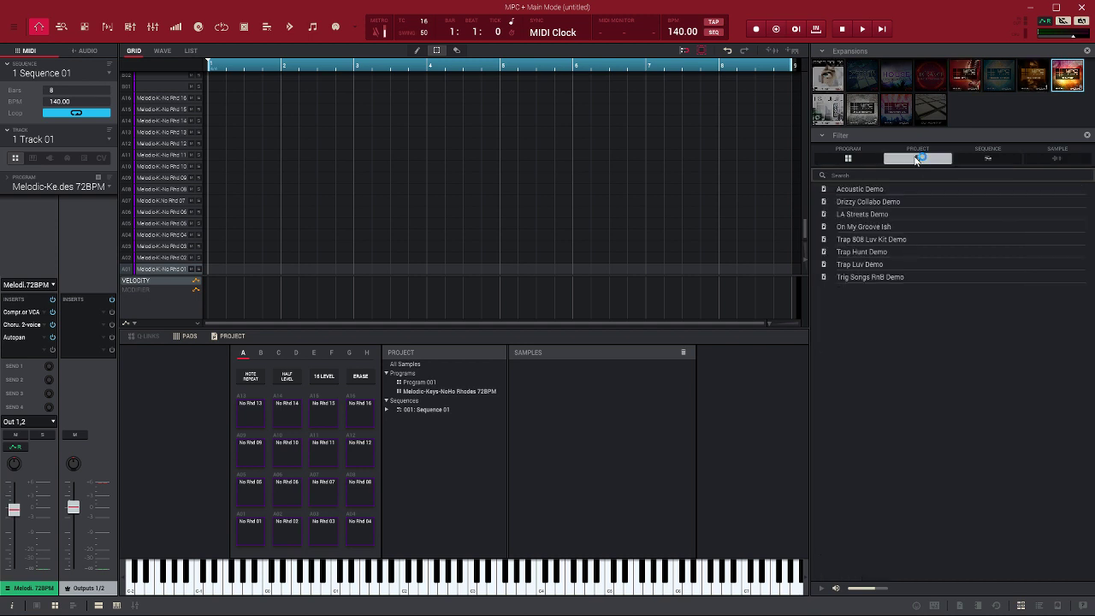
double_click(866, 189)
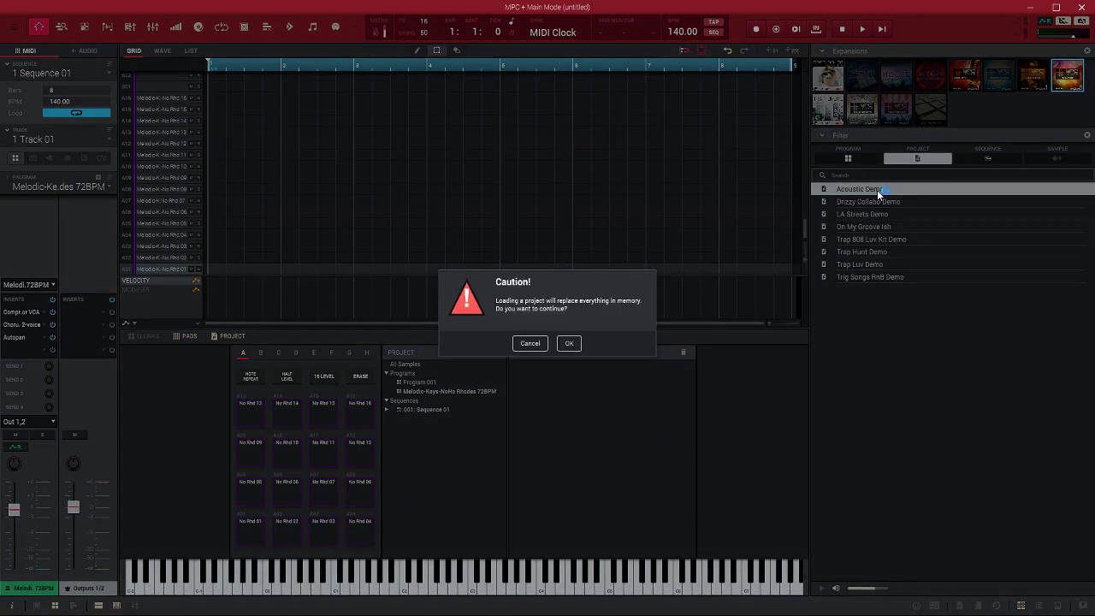
click(570, 343)
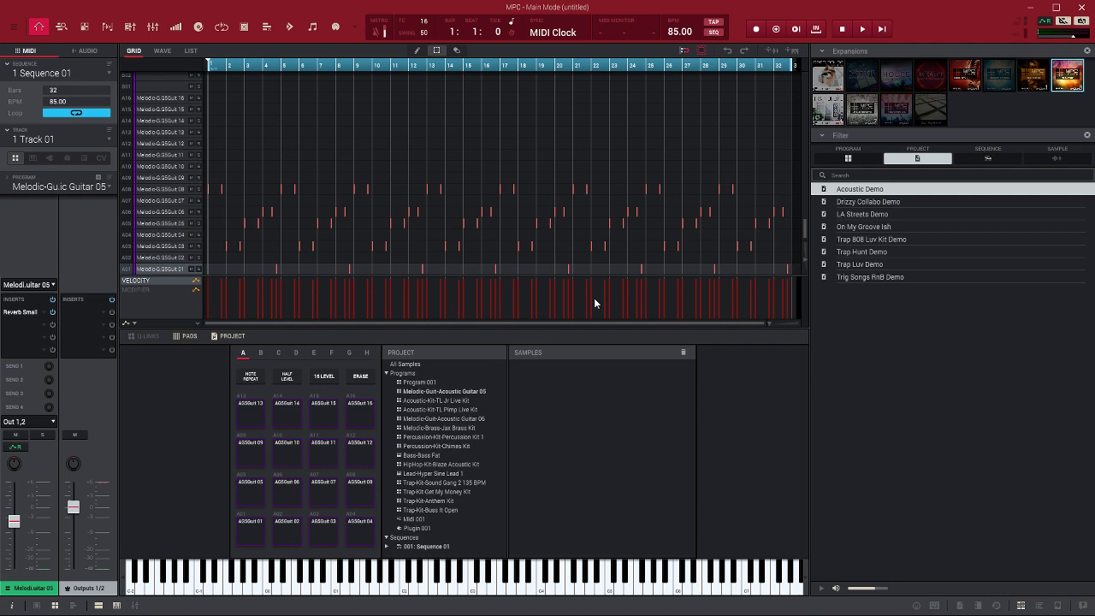
key(space)
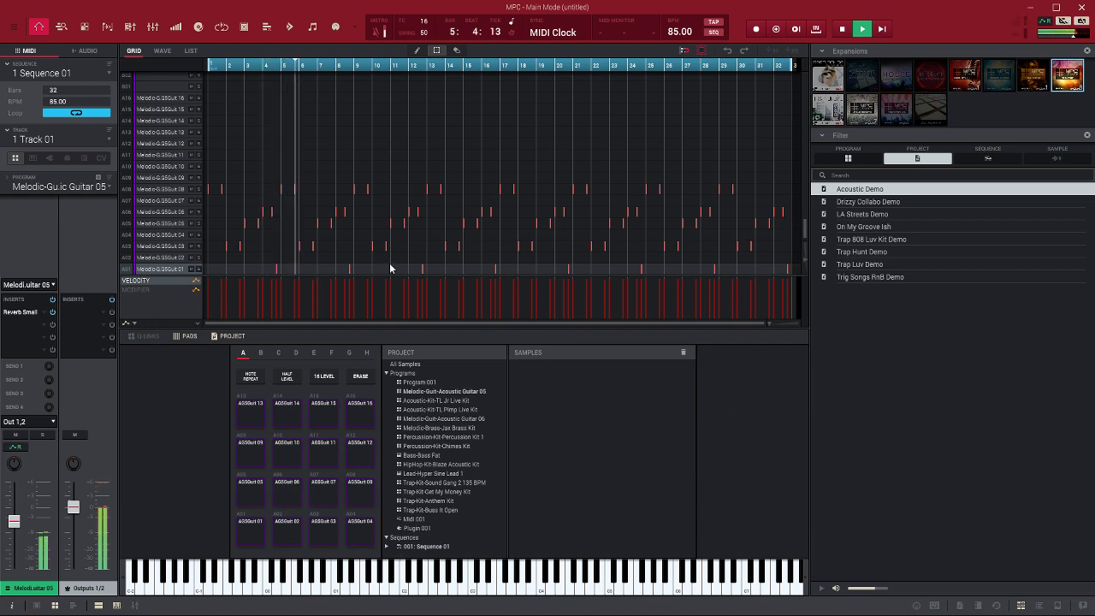
Examine the Acoustic Demo's program channels and its full 32-bar arrangement in the Channel Mixer, stopping playback at the end
click(152, 29)
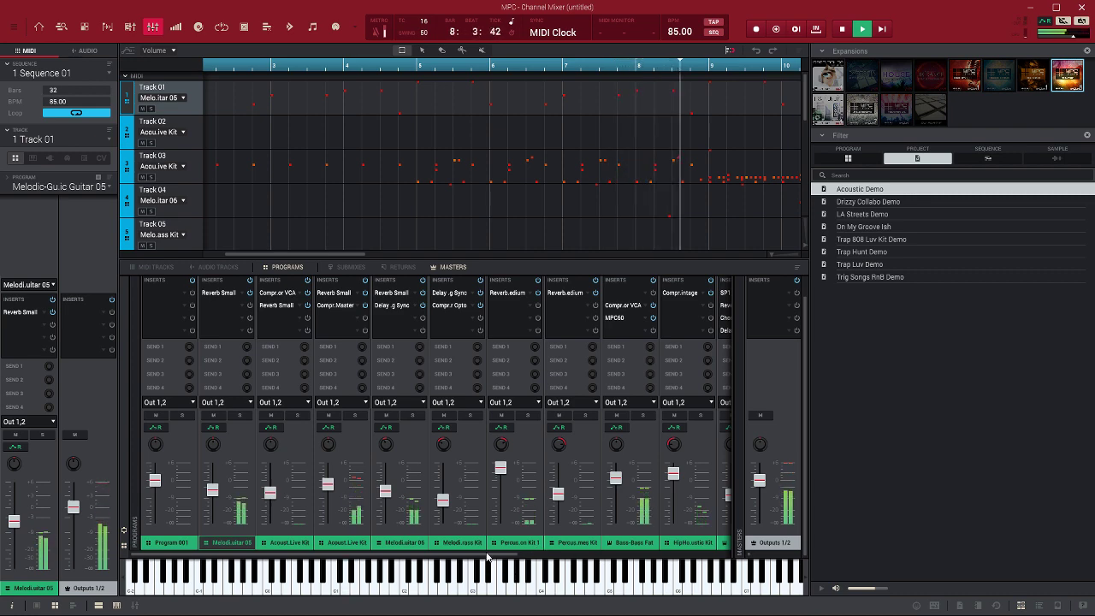
drag(516, 556, 721, 567)
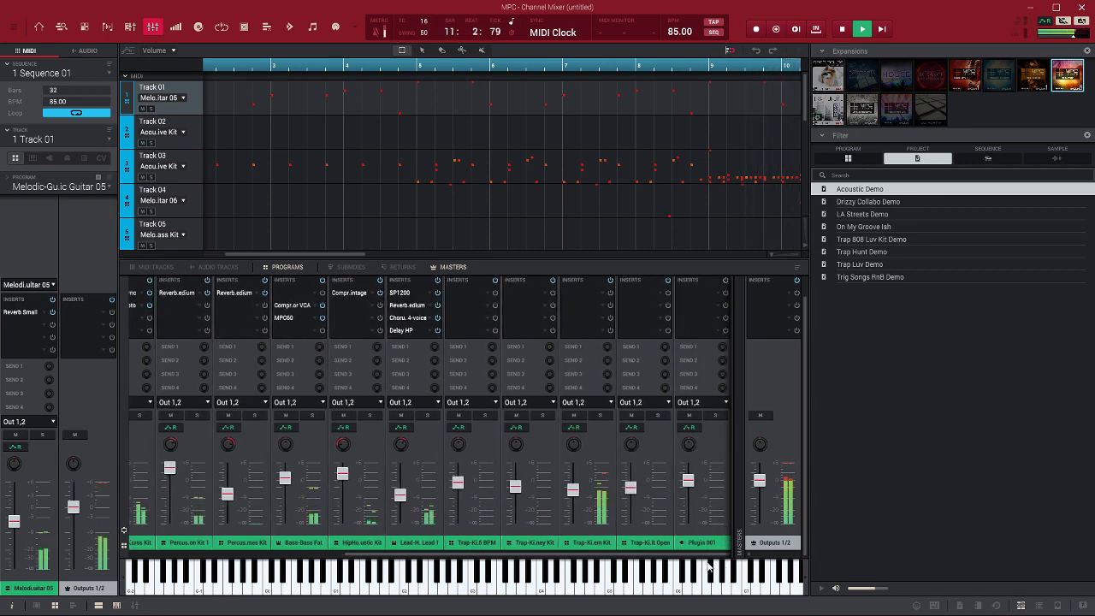
drag(723, 566, 404, 554)
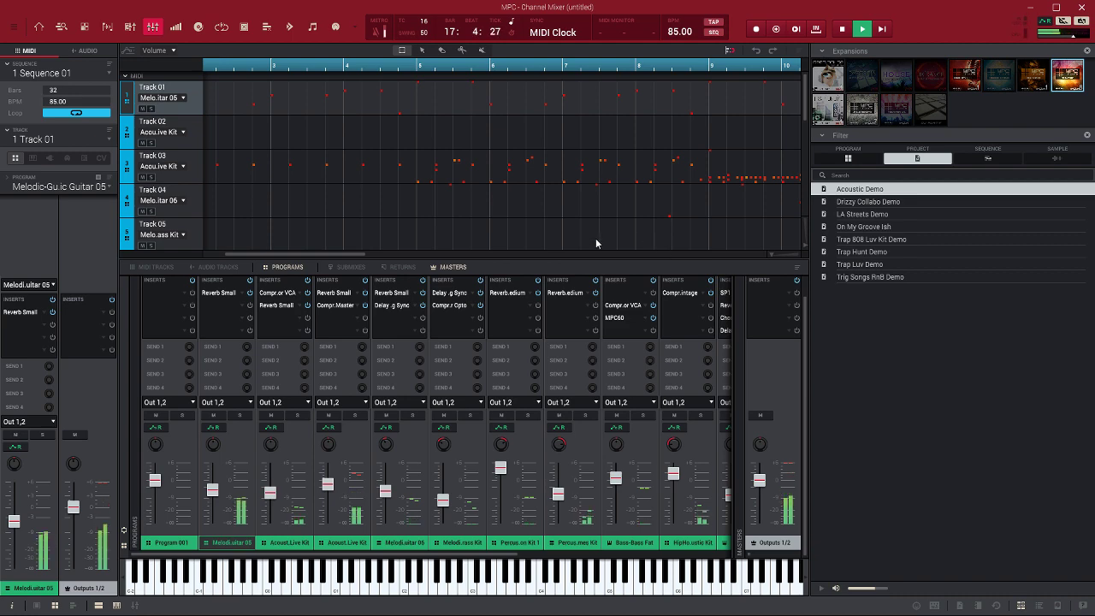
drag(771, 254, 739, 255)
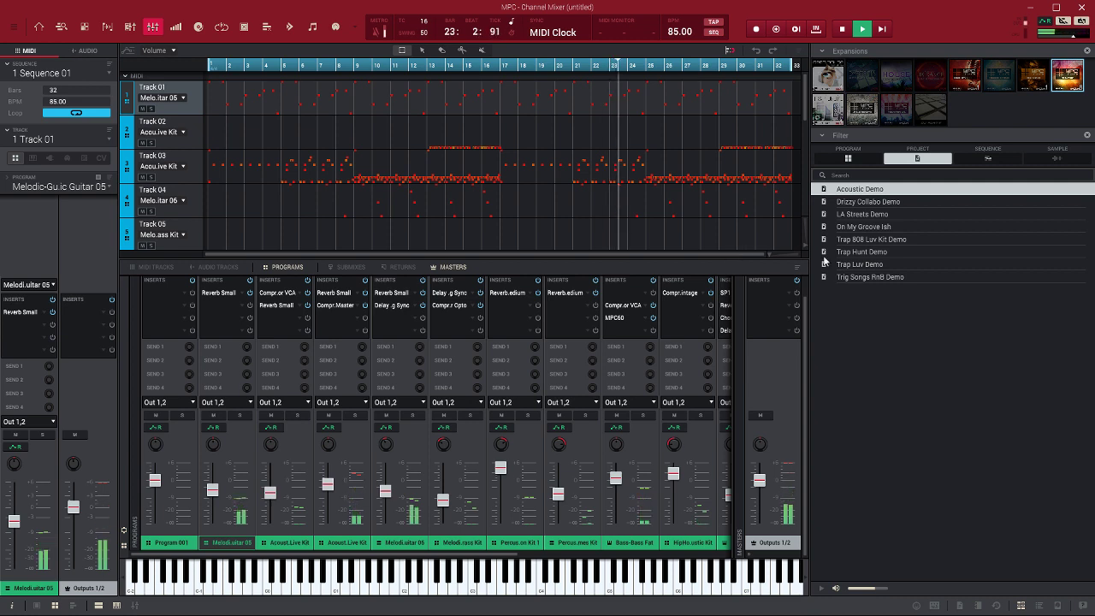
key(space)
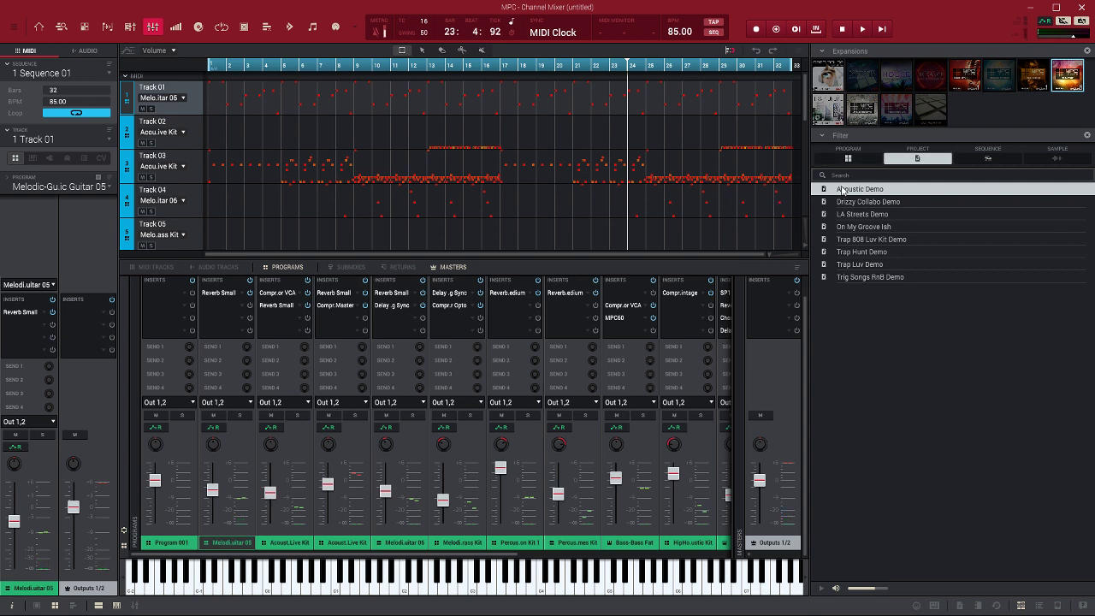
key(space)
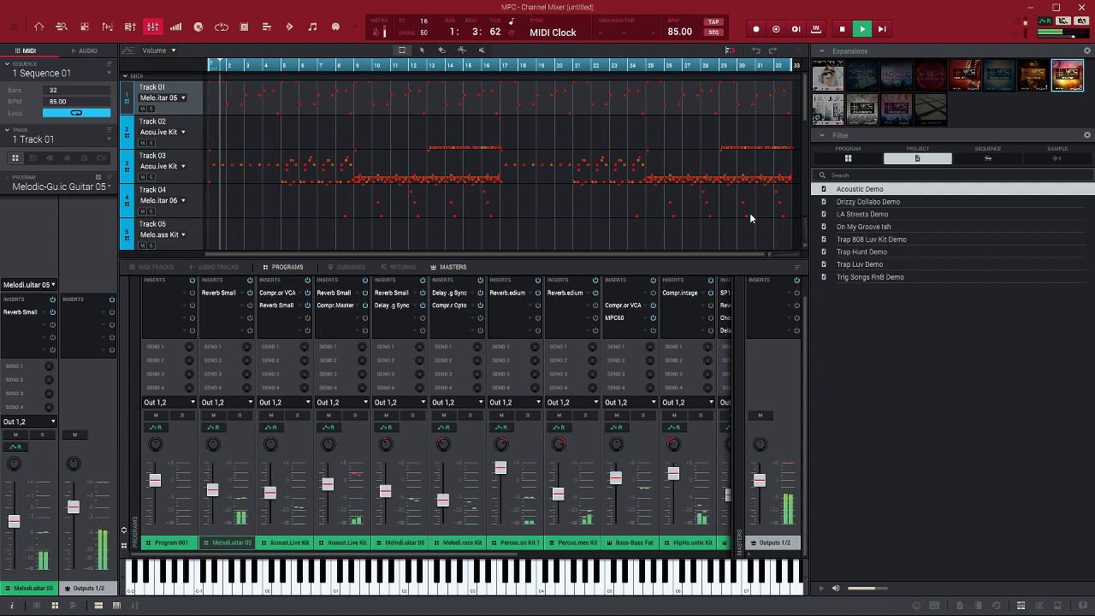
key(space)
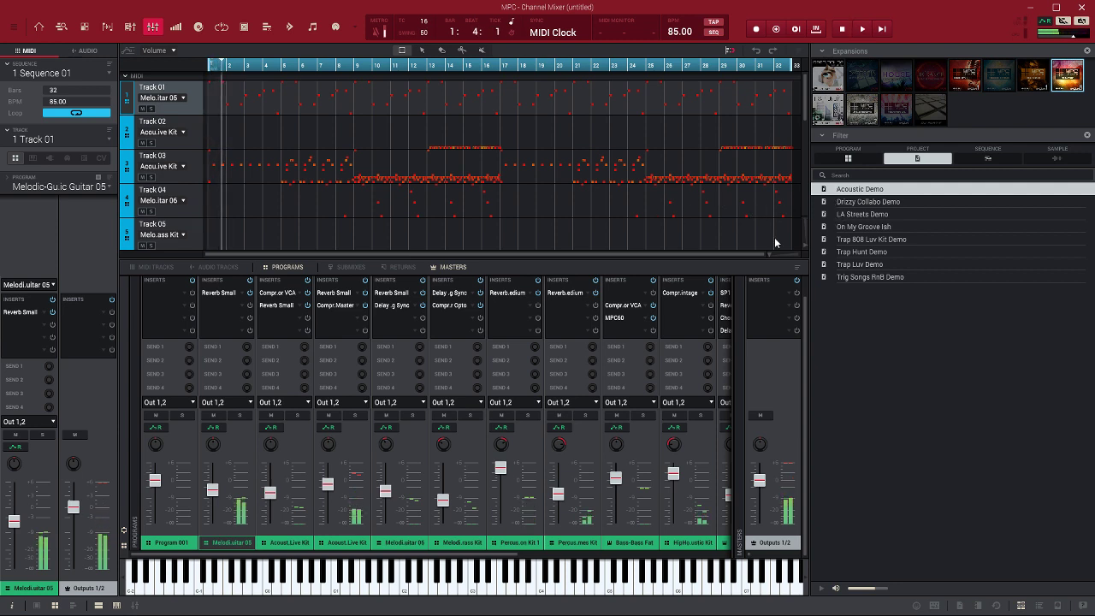
Create a new empty project in place of the Acoustic Demo
click(14, 28)
click(95, 40)
click(13, 28)
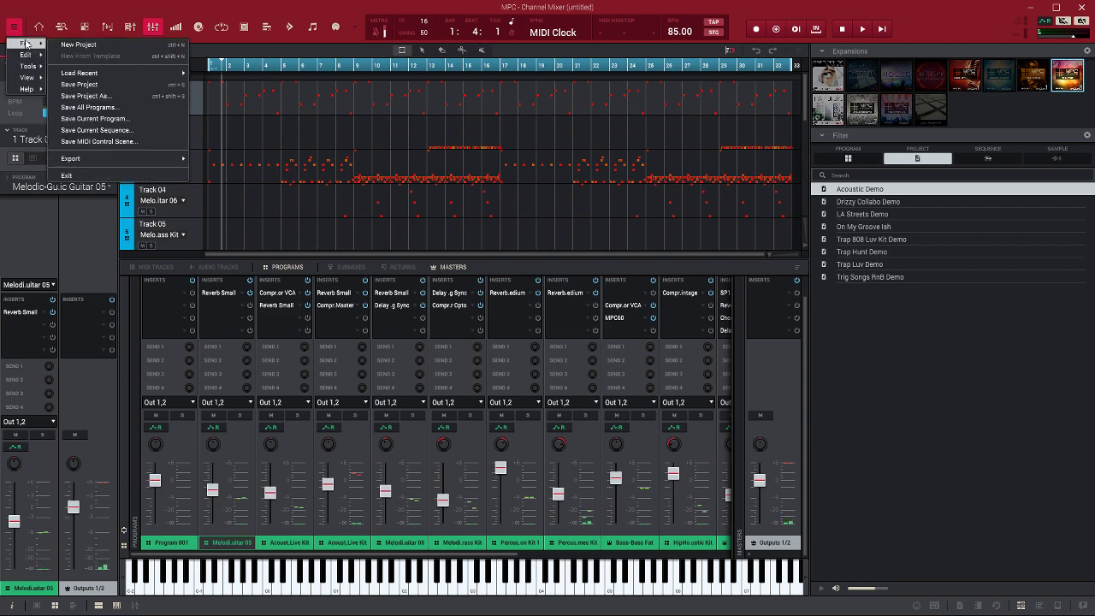
click(64, 41)
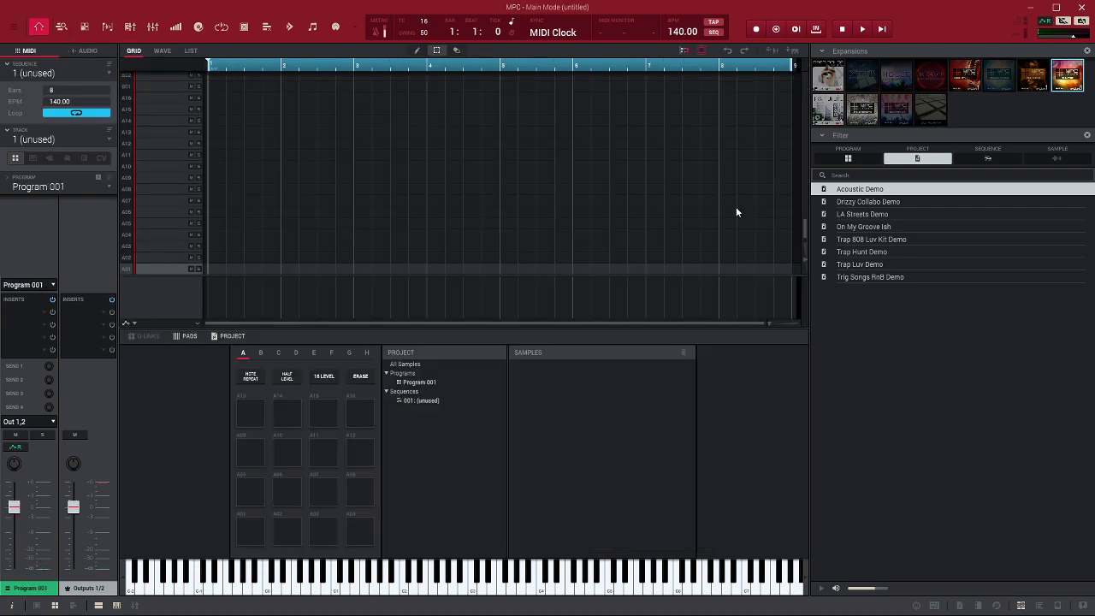
Load the LA Streets Demo project and play its sequence while viewing the track list, ending with playback stopped
double_click(866, 215)
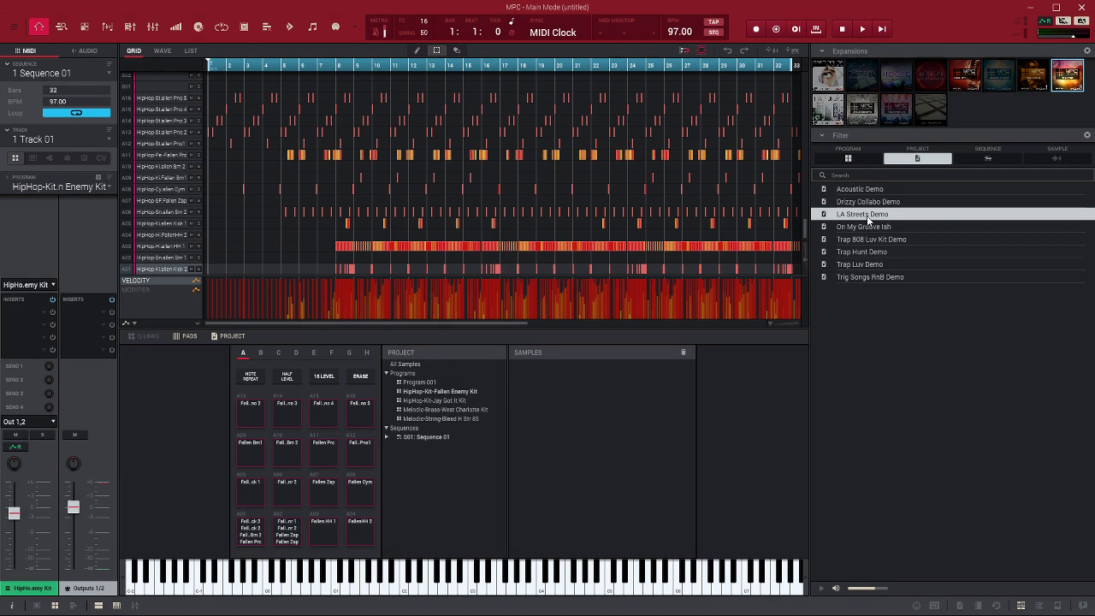
key(space)
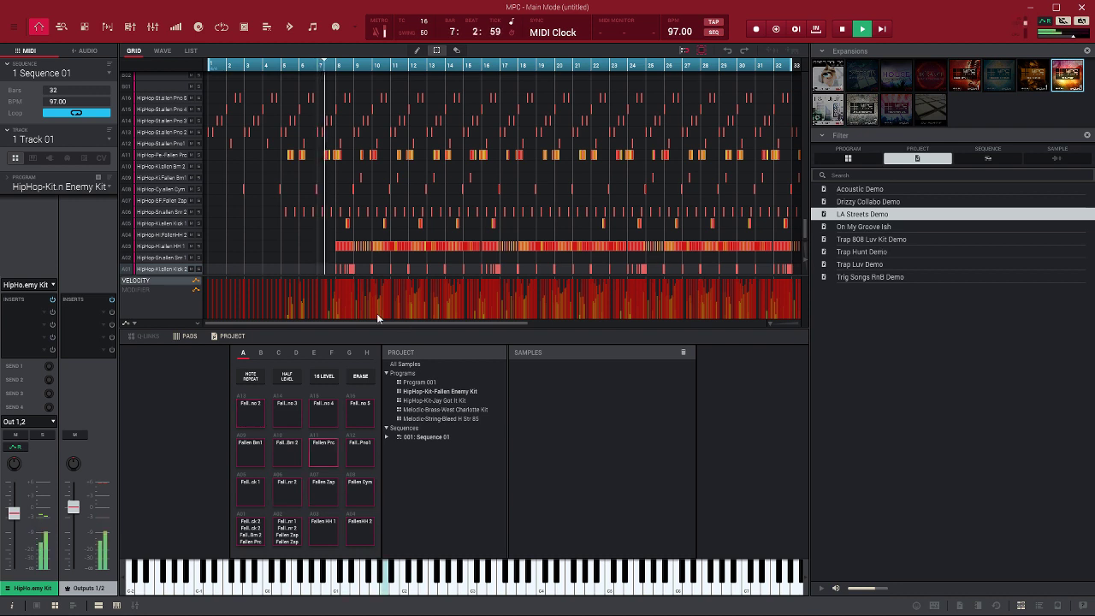
click(108, 139)
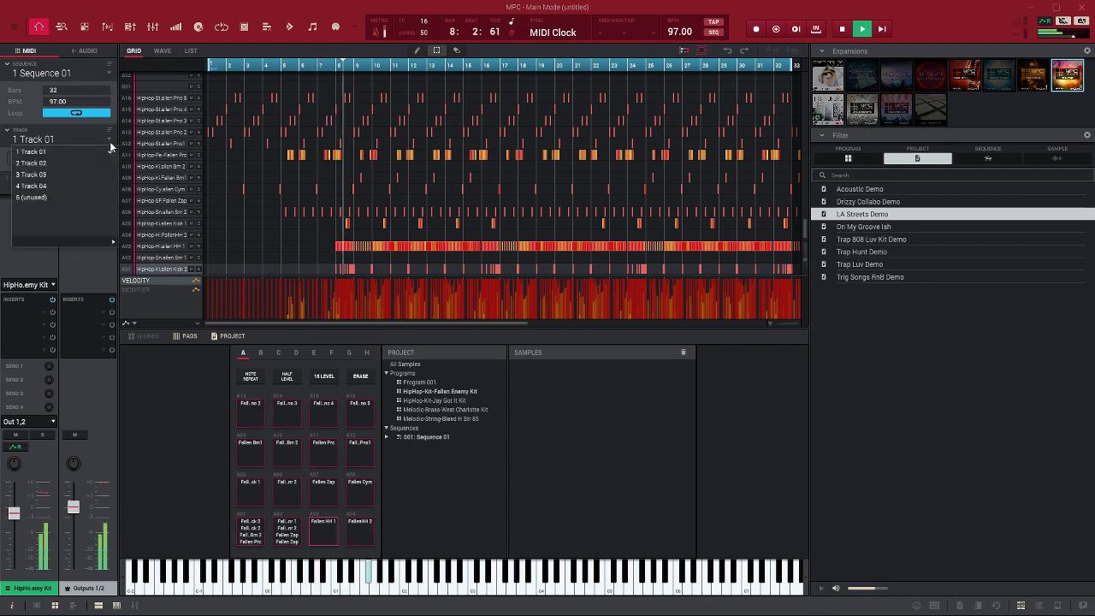
click(96, 275)
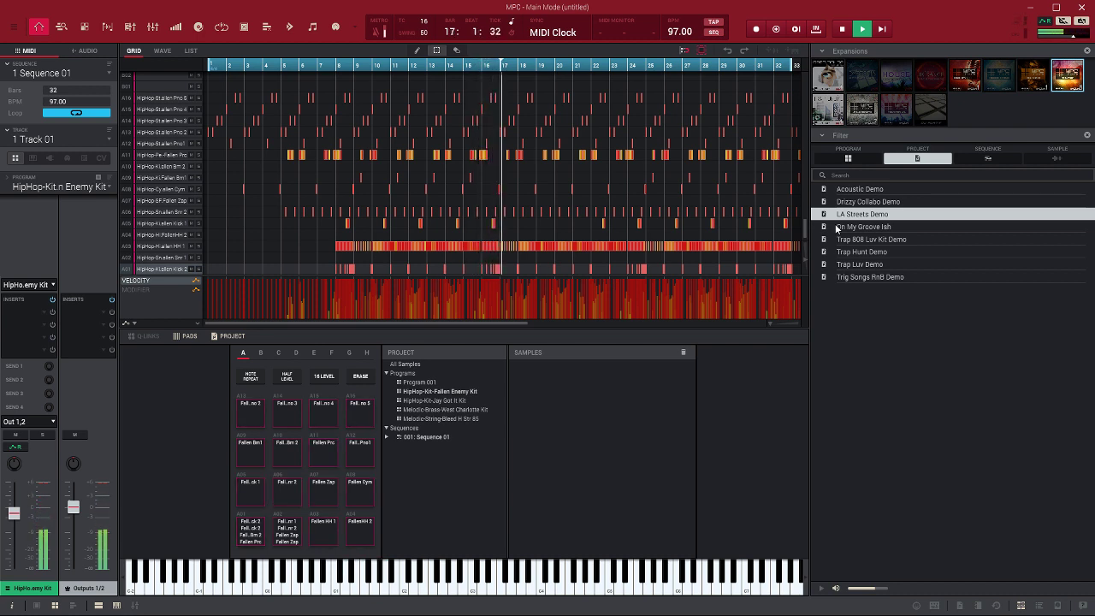
key(space)
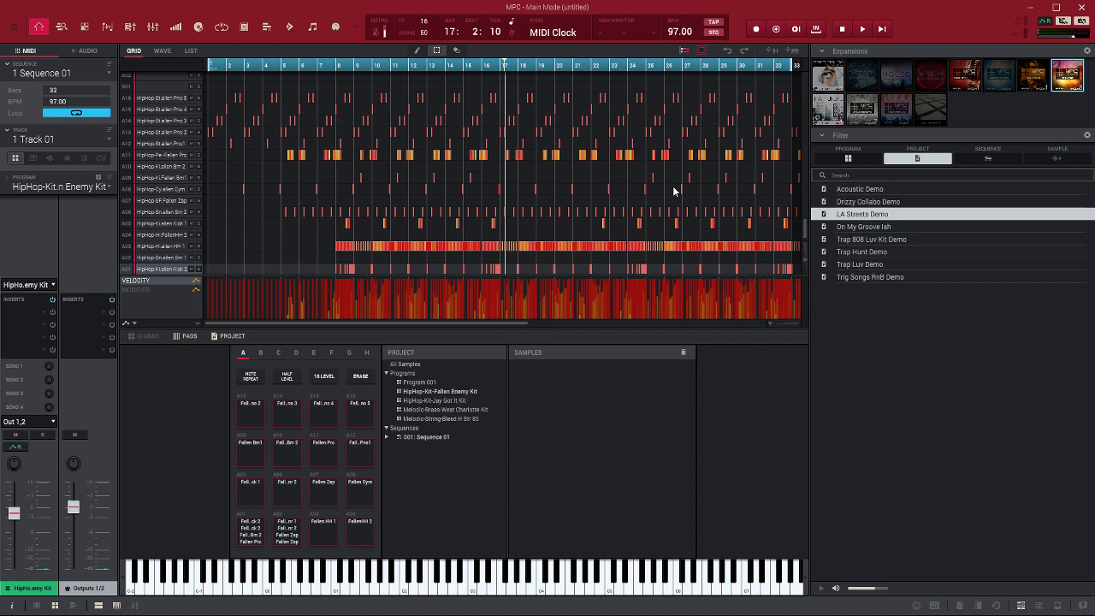
Create a new empty project in place of the LA Streets Demo
click(12, 28)
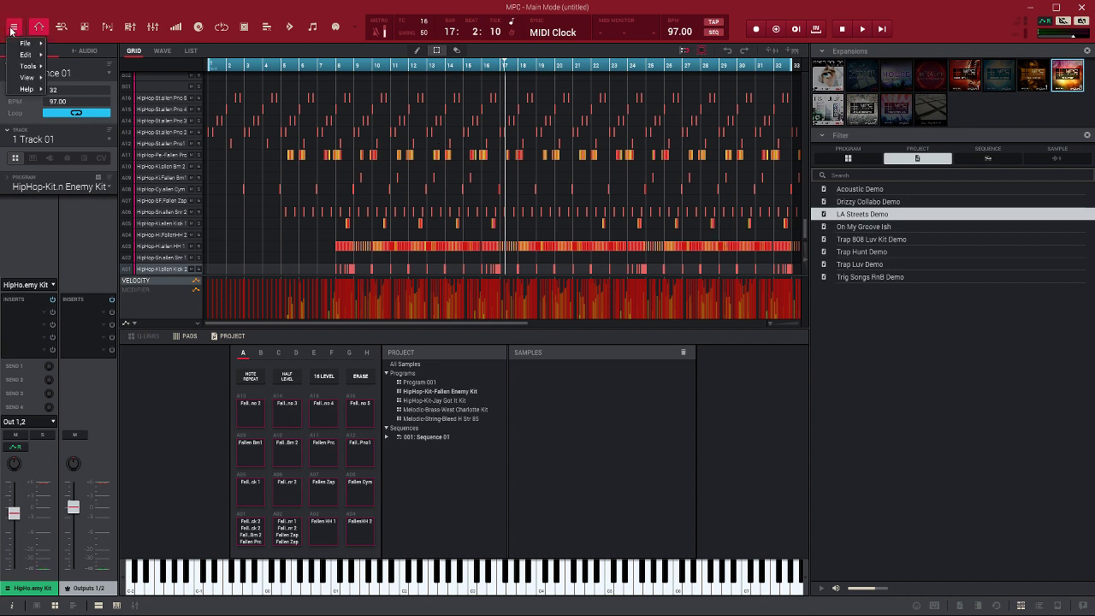
mouse_move(24, 47)
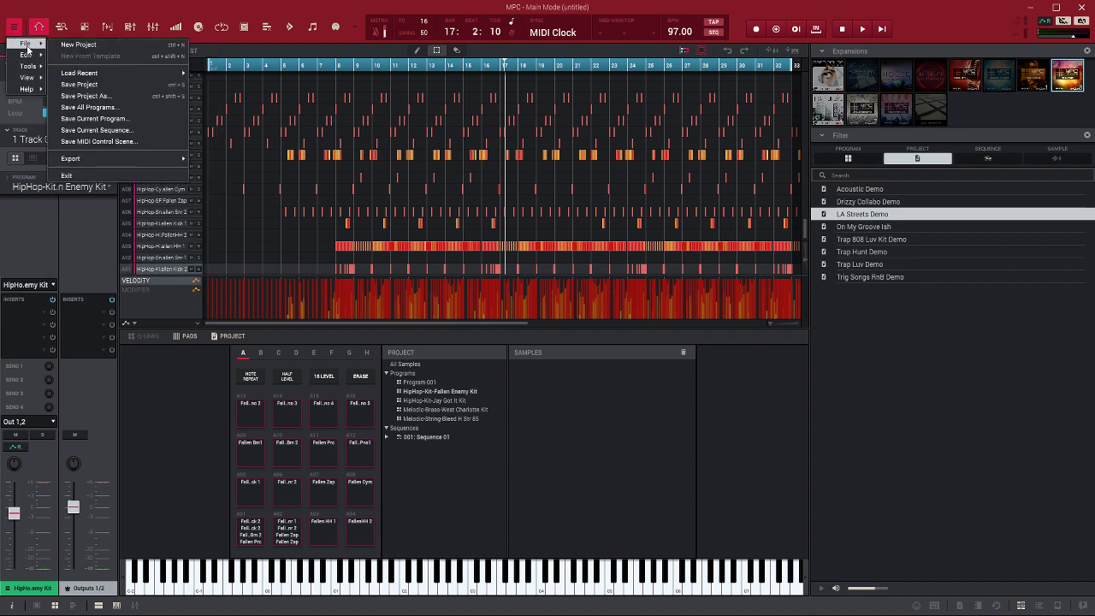
click(55, 44)
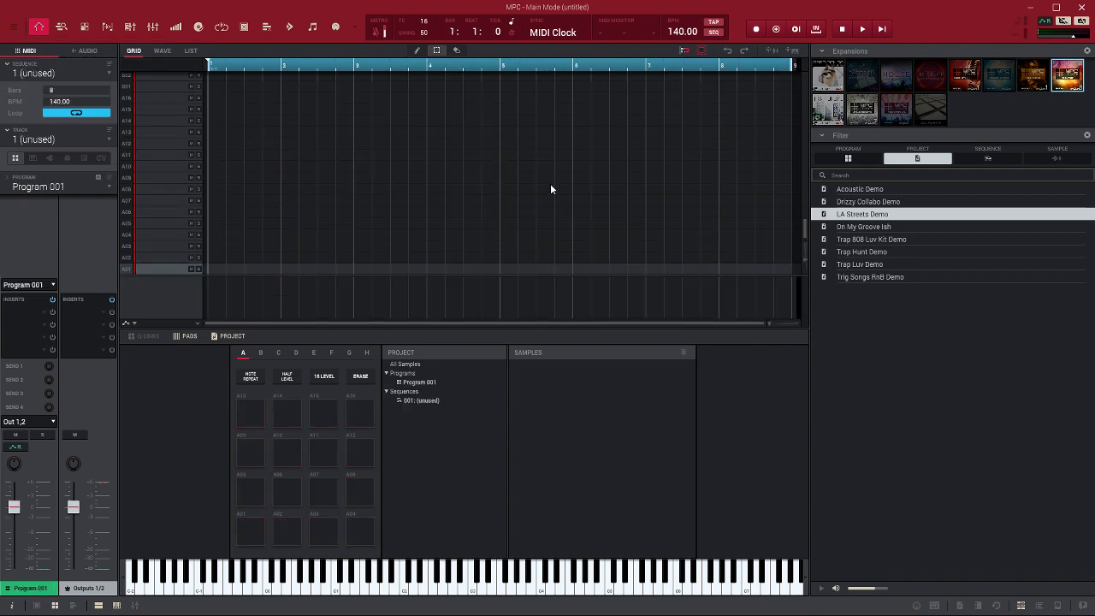
Load the On My Groove Ish project and play its sequence while viewing the project's program list and track list
double_click(876, 227)
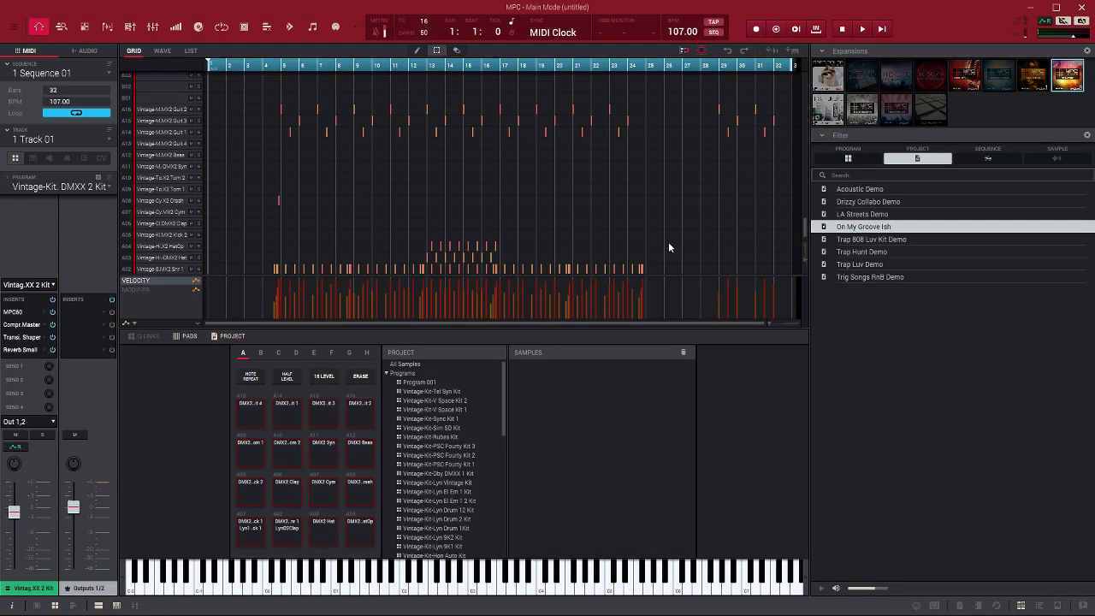
key(space)
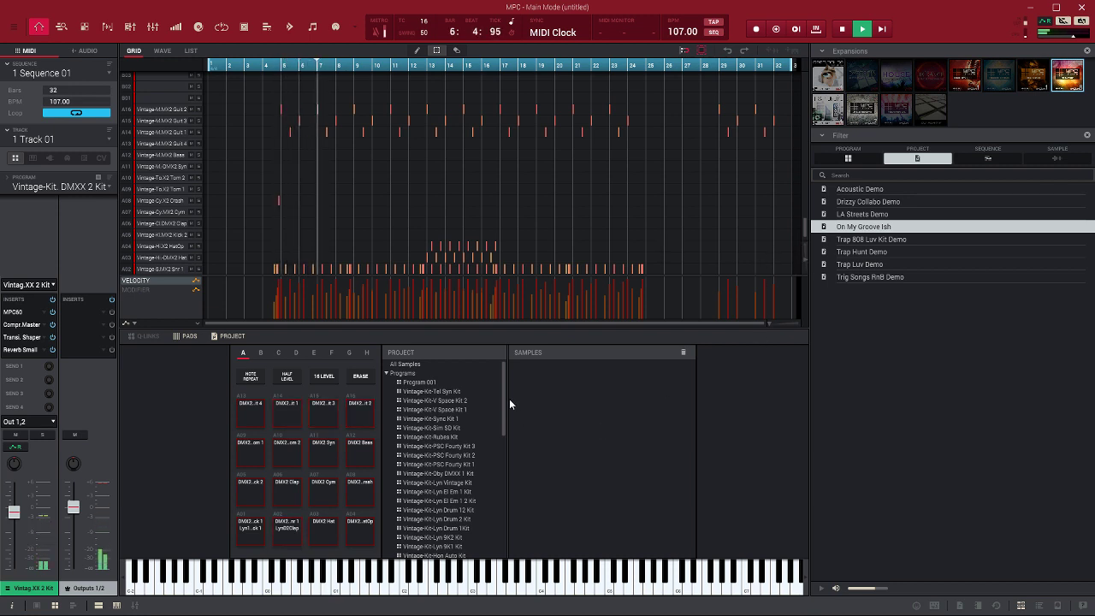
drag(504, 391, 511, 523)
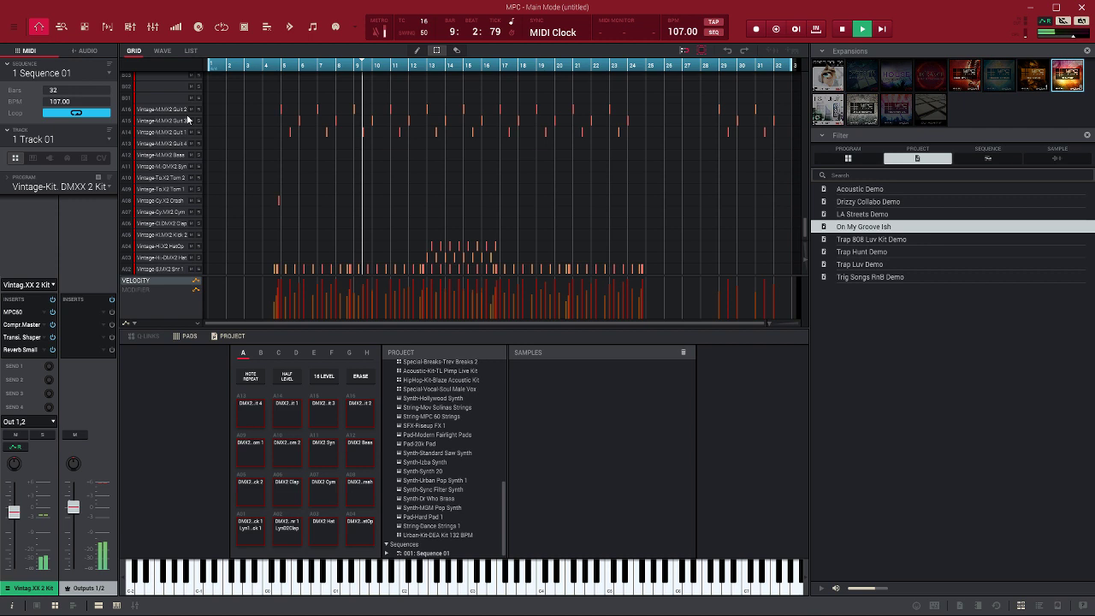
click(107, 140)
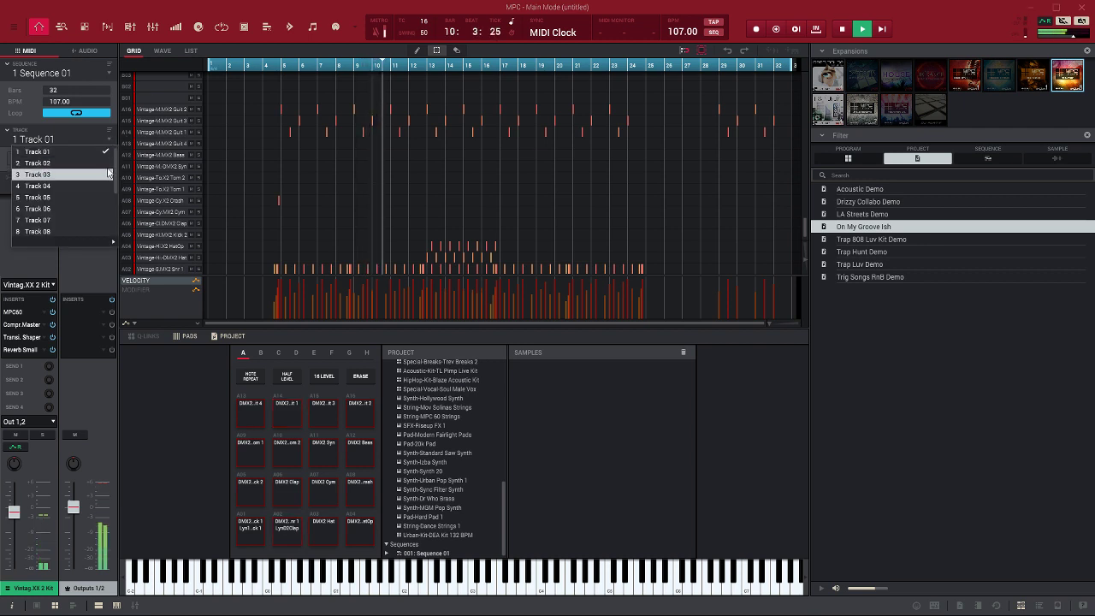
drag(113, 165, 118, 216)
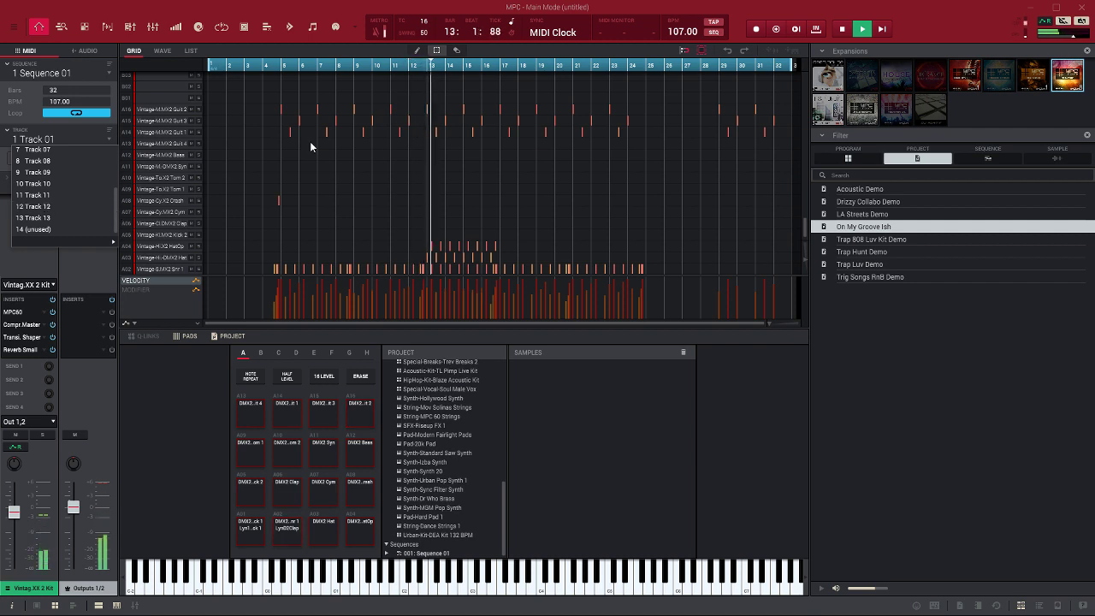
click(759, 324)
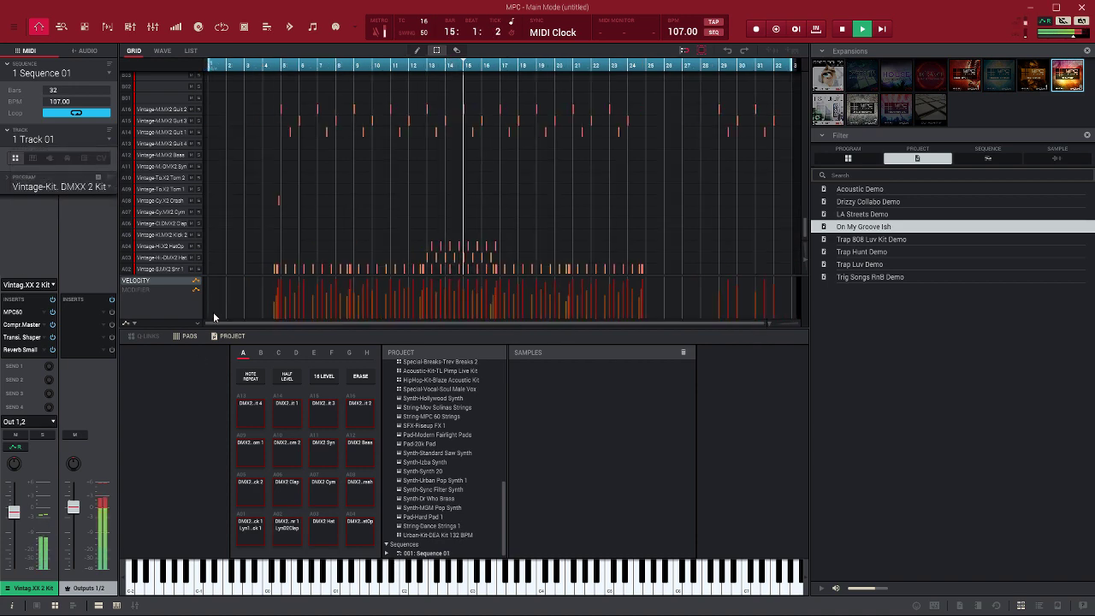
Show the On My Groove Ish programs in the channel mixer and inspect the medium reverb insert on the 20k Pad channel
click(153, 27)
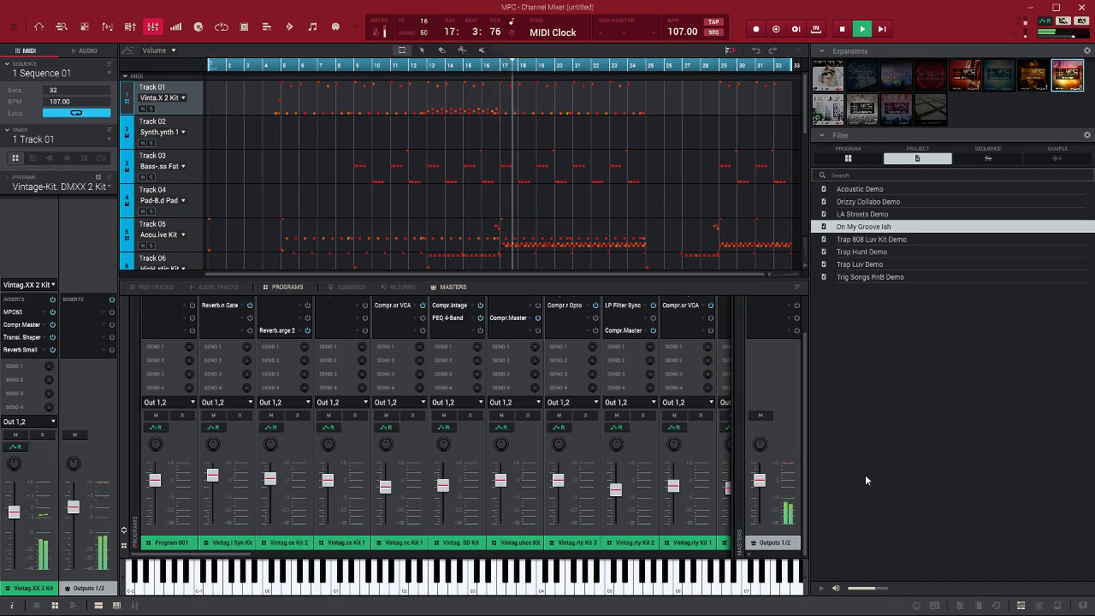
click(1021, 606)
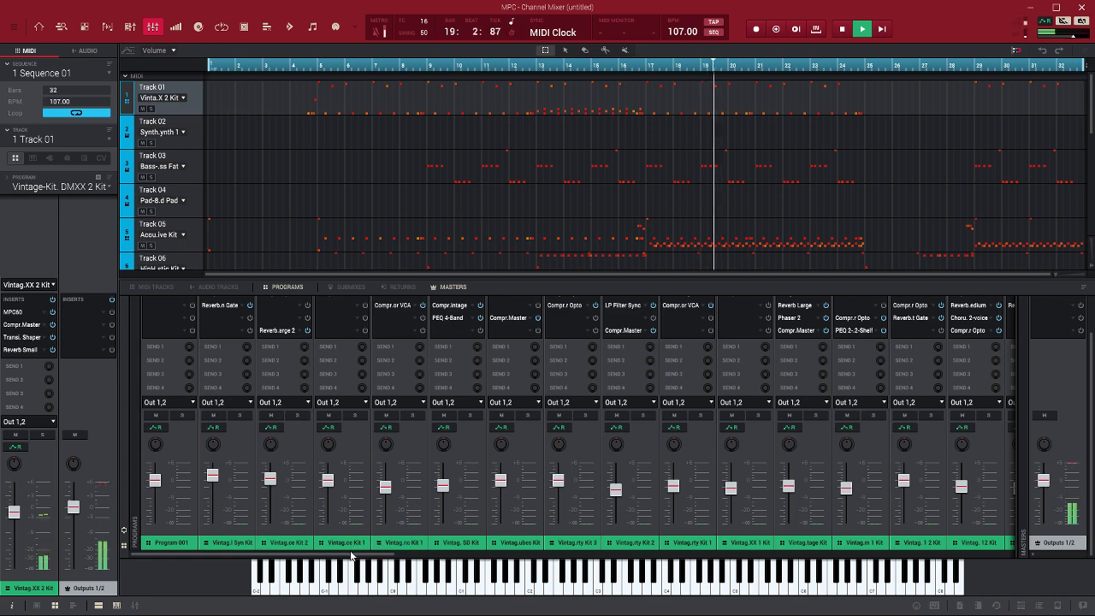
drag(355, 556, 838, 603)
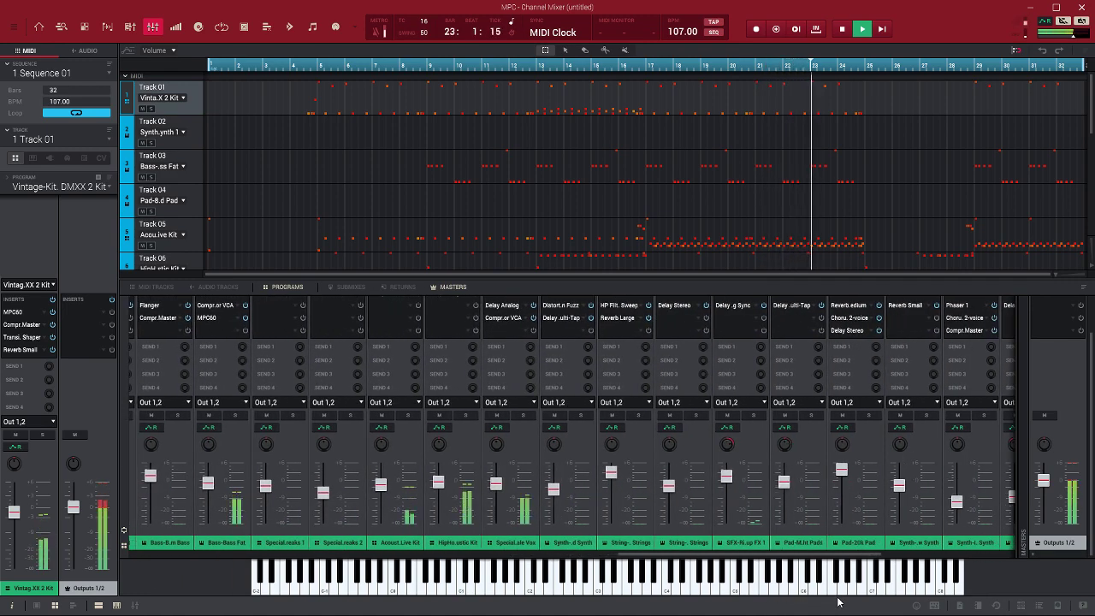
double_click(849, 306)
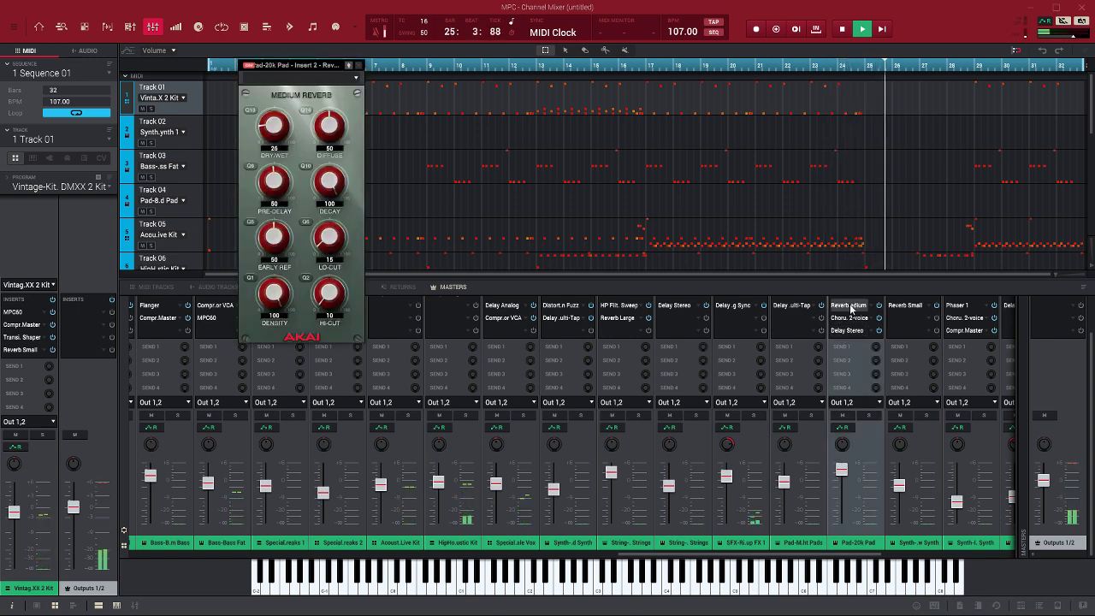
click(358, 65)
mouse_move(883, 351)
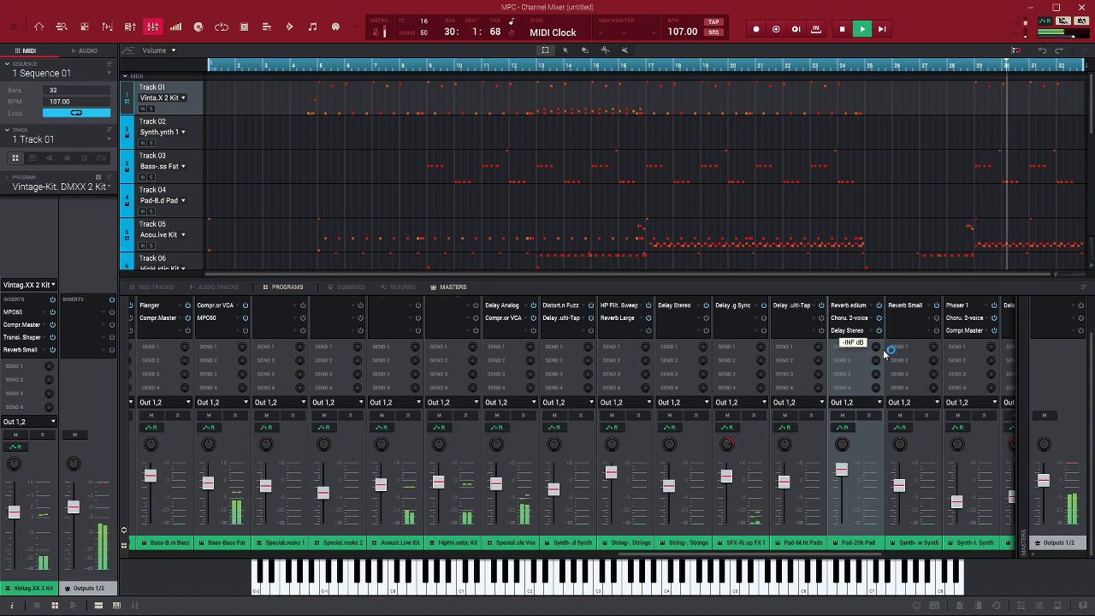
click(1023, 606)
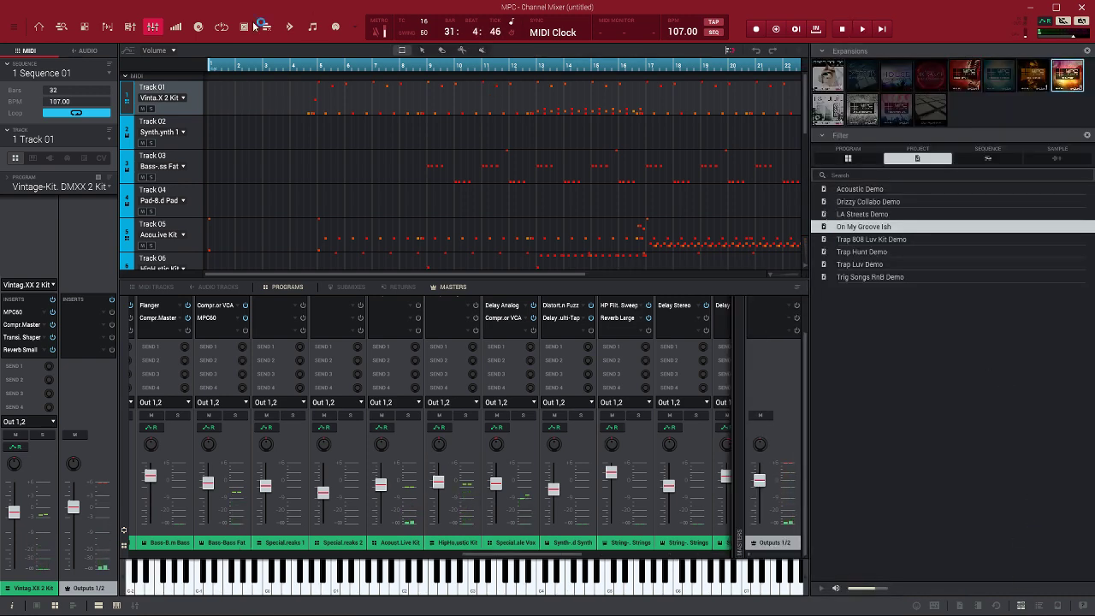
Create a new empty project in place of On My Groove Ish
click(13, 31)
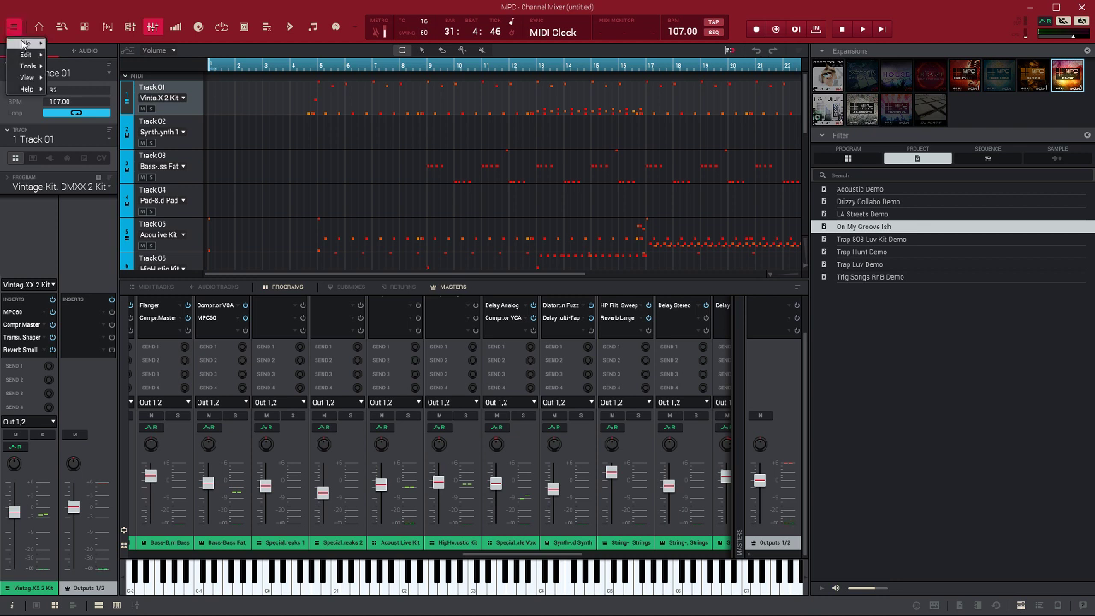
mouse_move(24, 44)
click(83, 44)
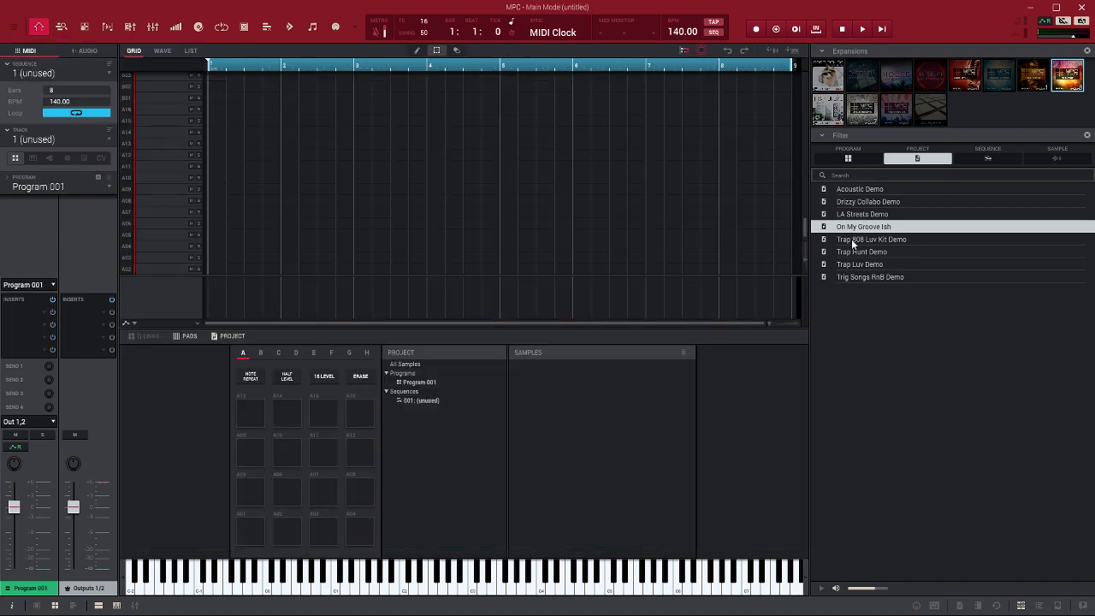
Load the Trap 808 Luv Kit Demo project, start playback and switch to sequence 2
double_click(853, 241)
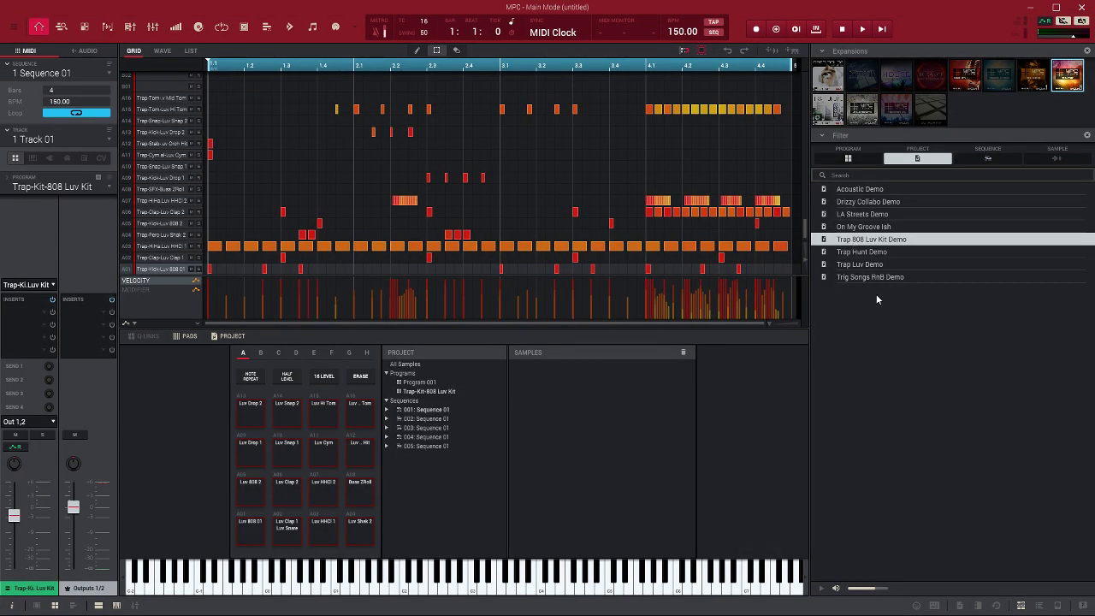
key(space)
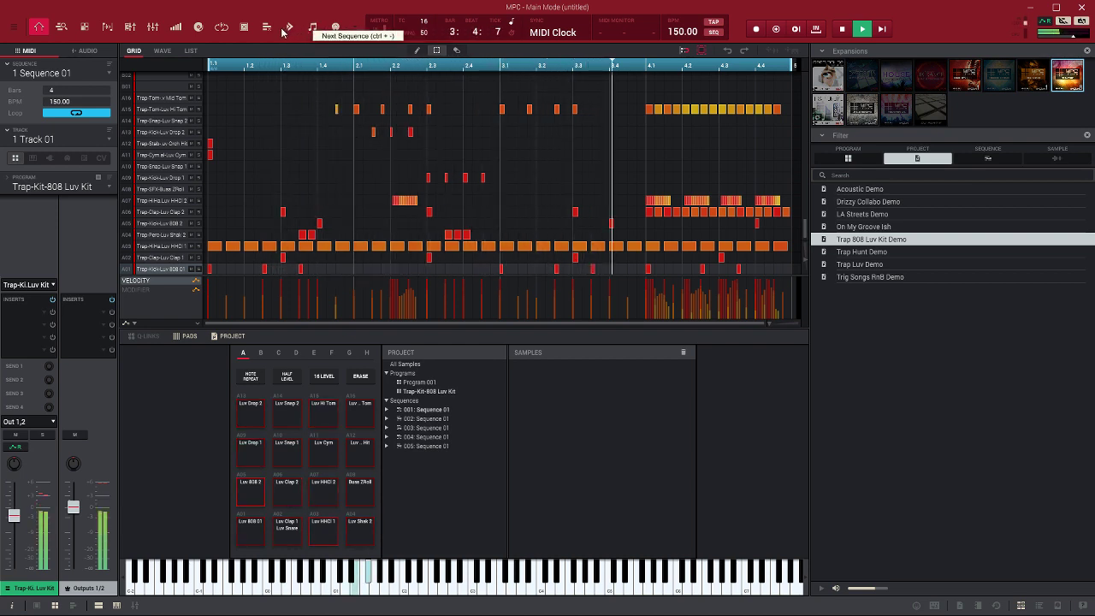
click(106, 73)
click(90, 86)
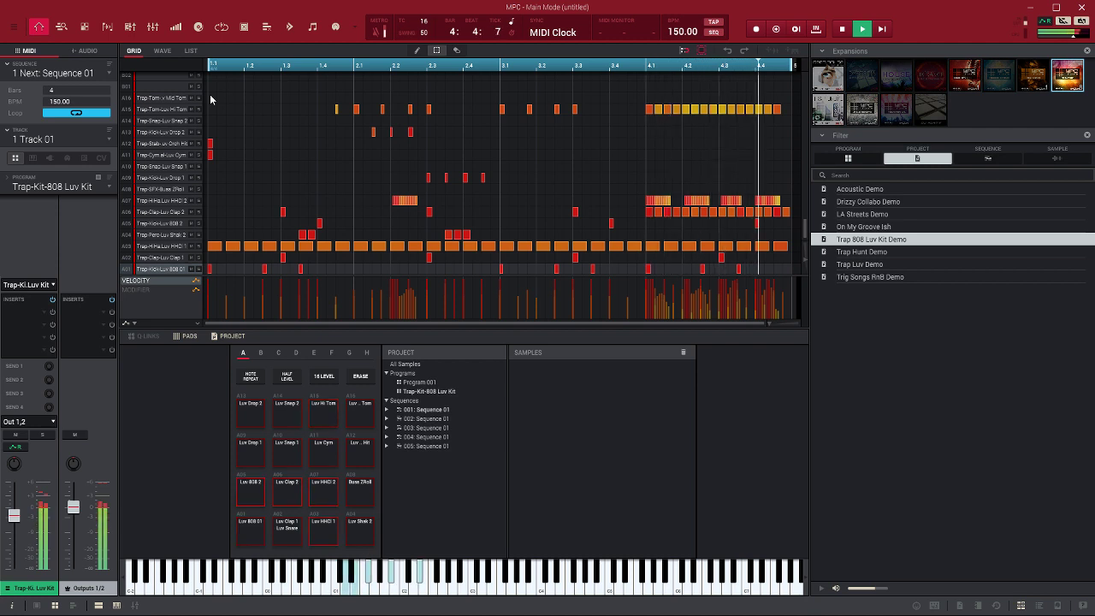
Switch playback through sequences 3, 4 and 5 of the Trap 808 Luv Kit Demo, ending with playback stopped
click(84, 74)
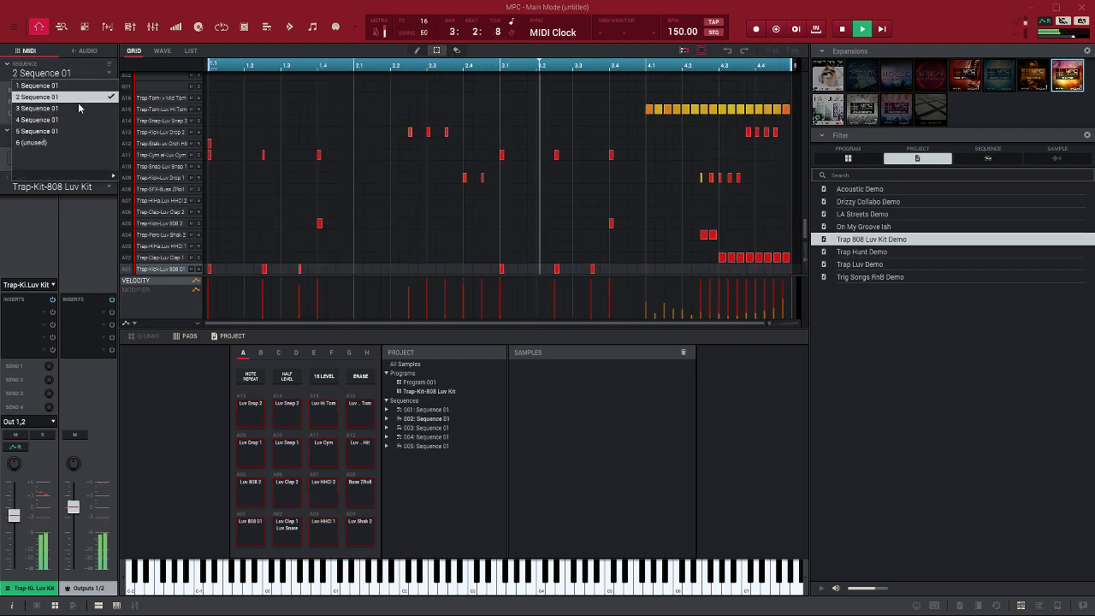
click(79, 108)
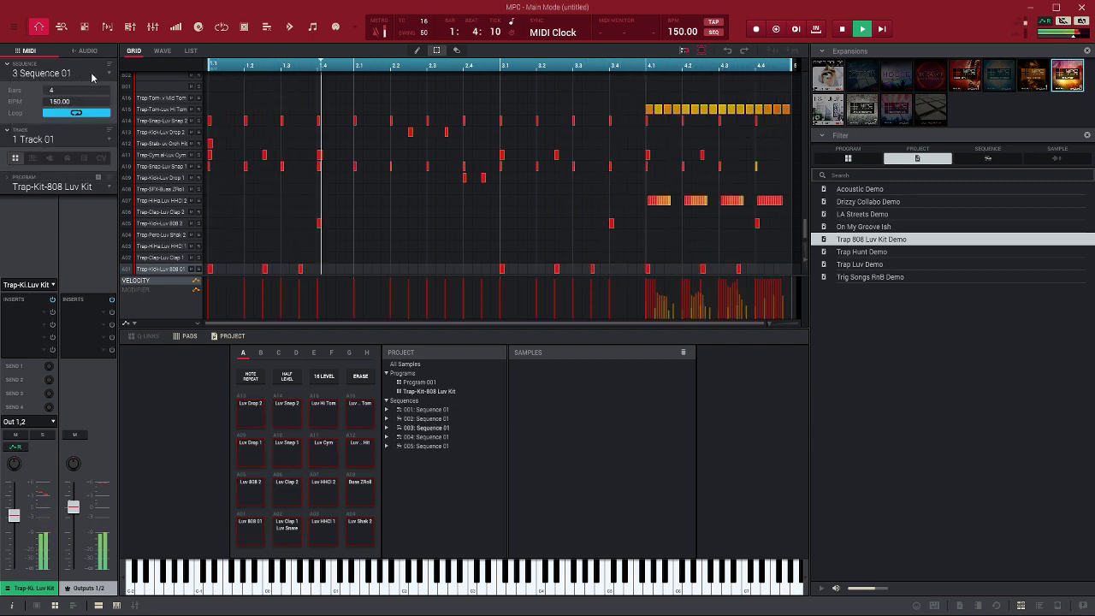
click(93, 76)
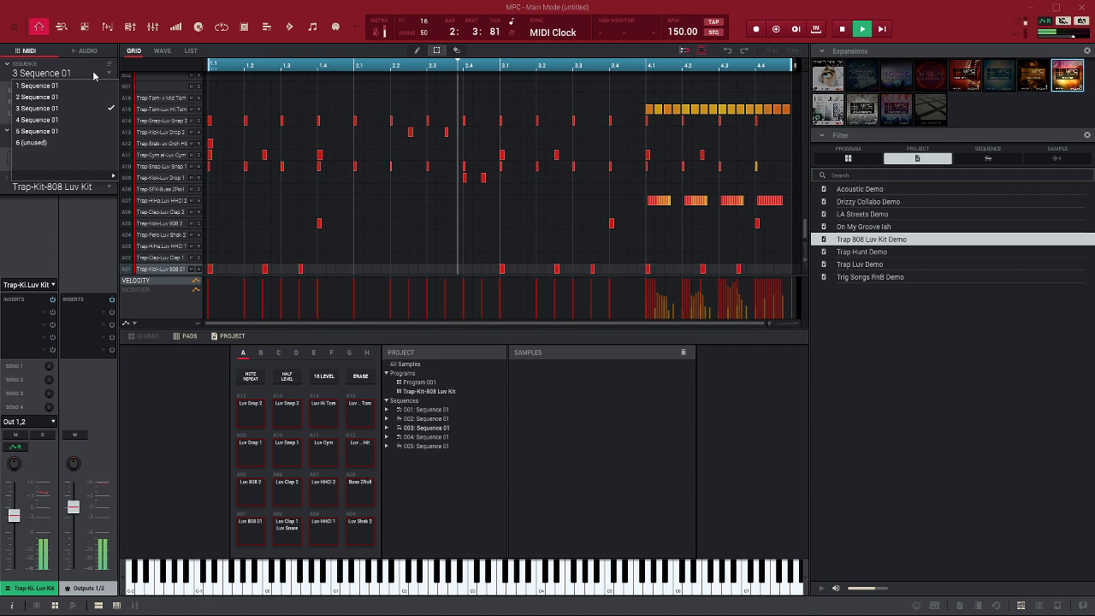
click(83, 121)
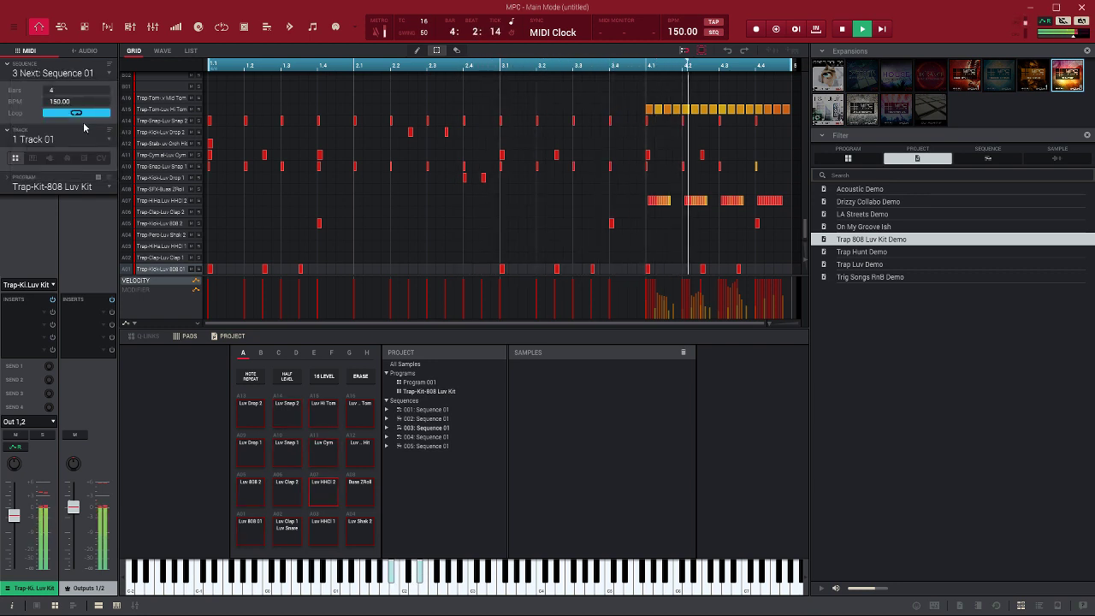
click(101, 73)
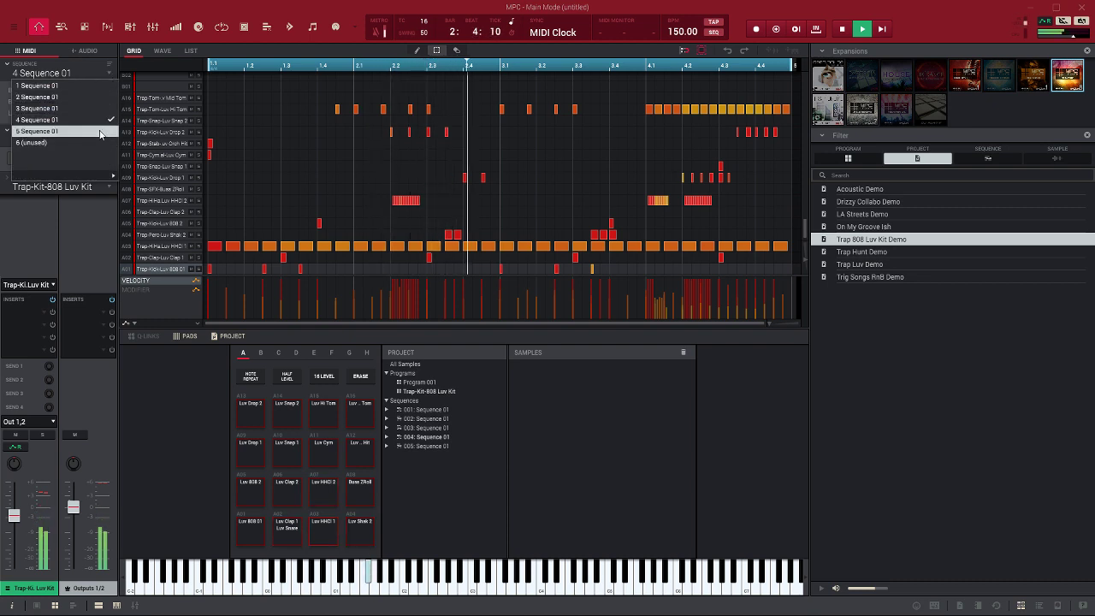
click(99, 131)
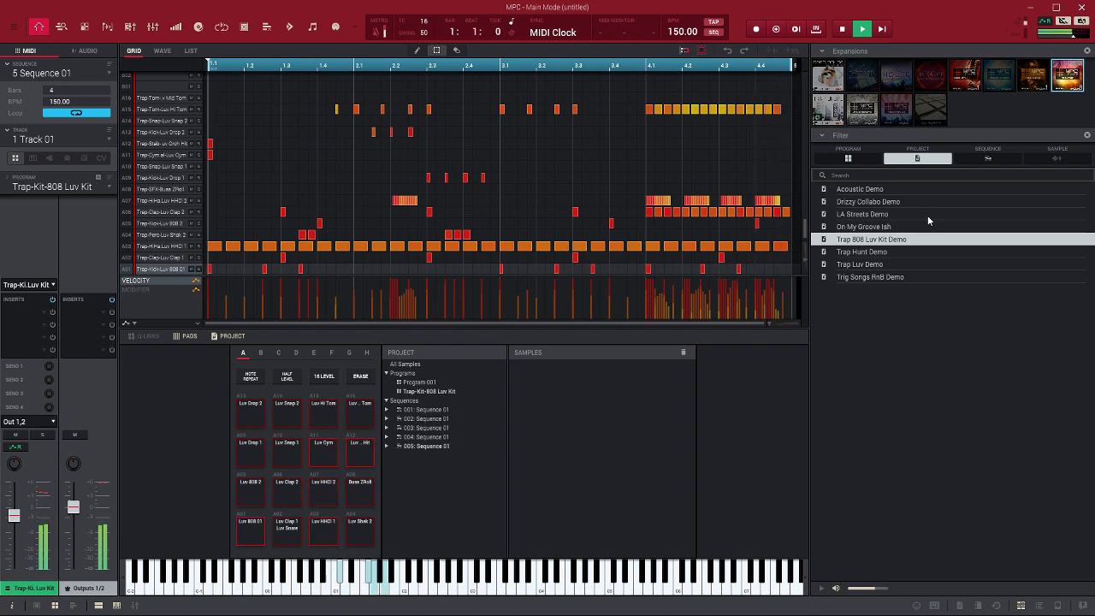
key(space)
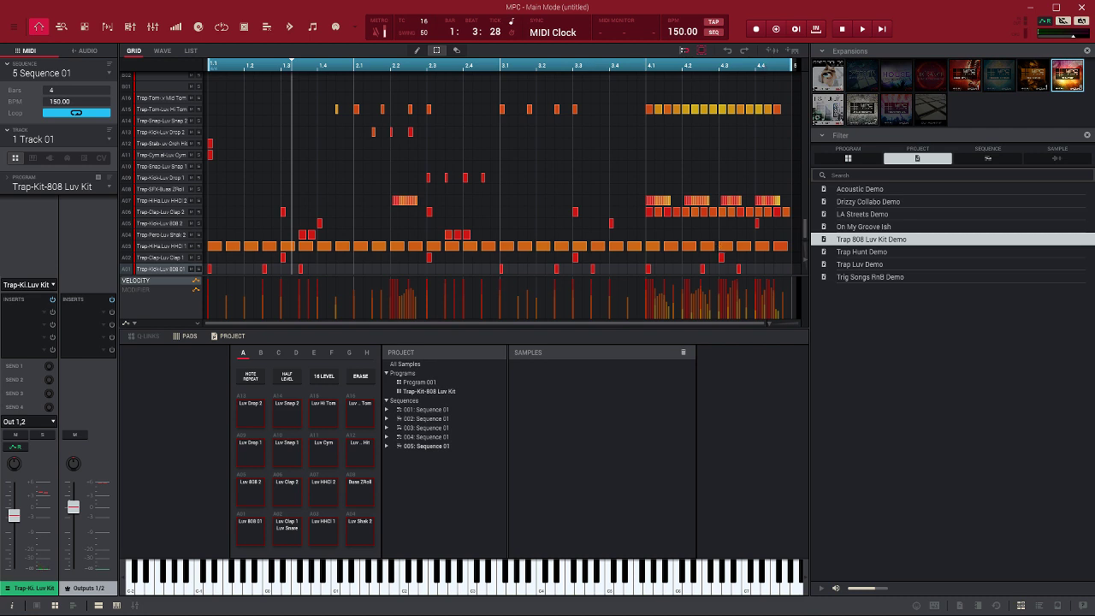
View the demo projects of all expansions, restrict the list to The Vault again and select Trig Songs RnB Demo
click(1069, 79)
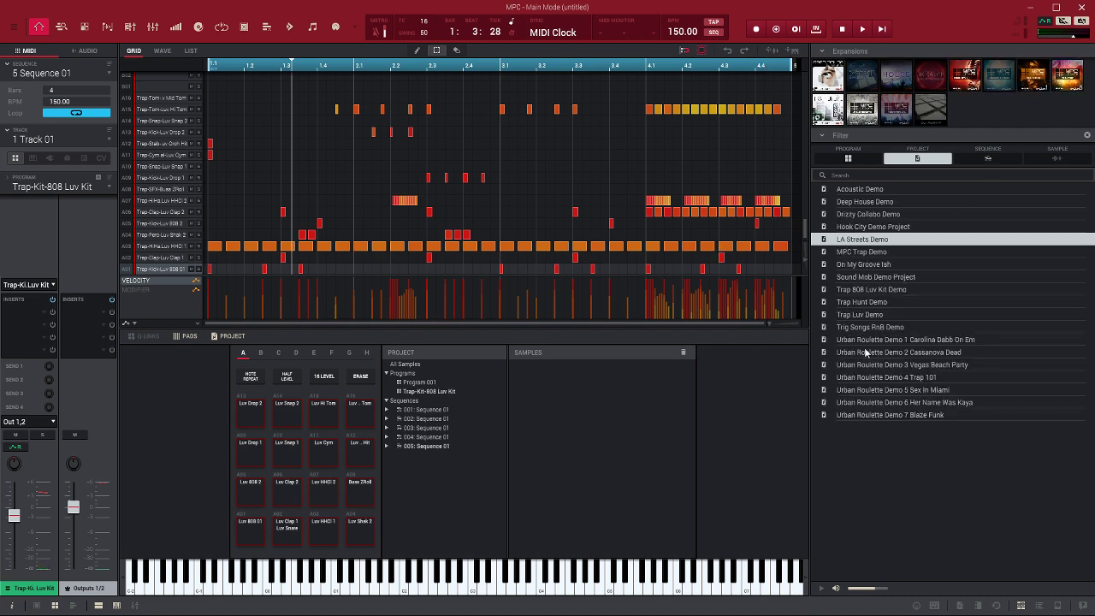
click(1060, 78)
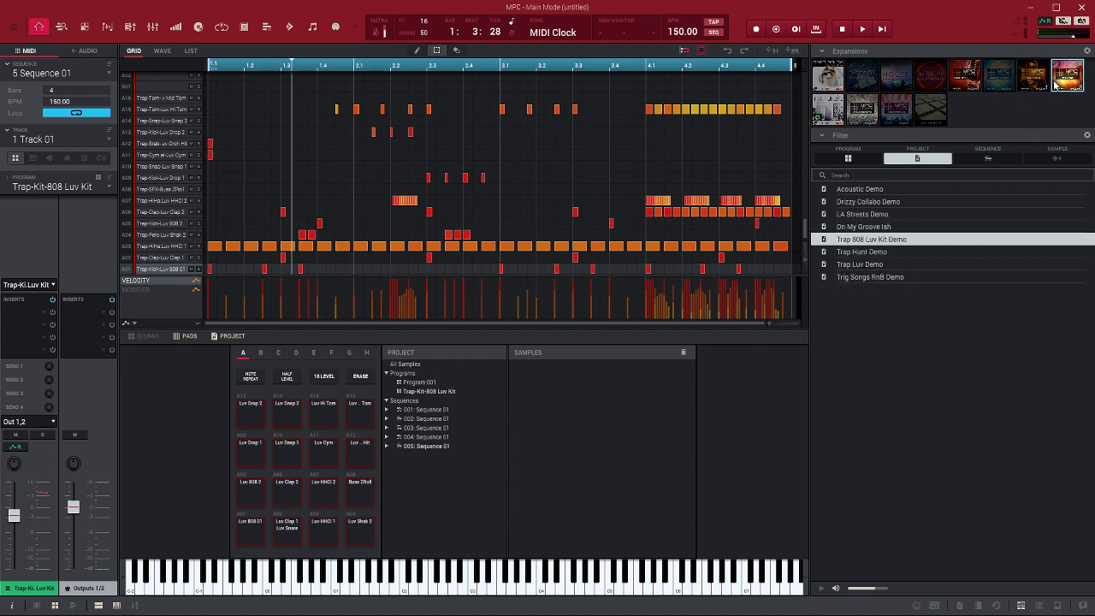
click(865, 277)
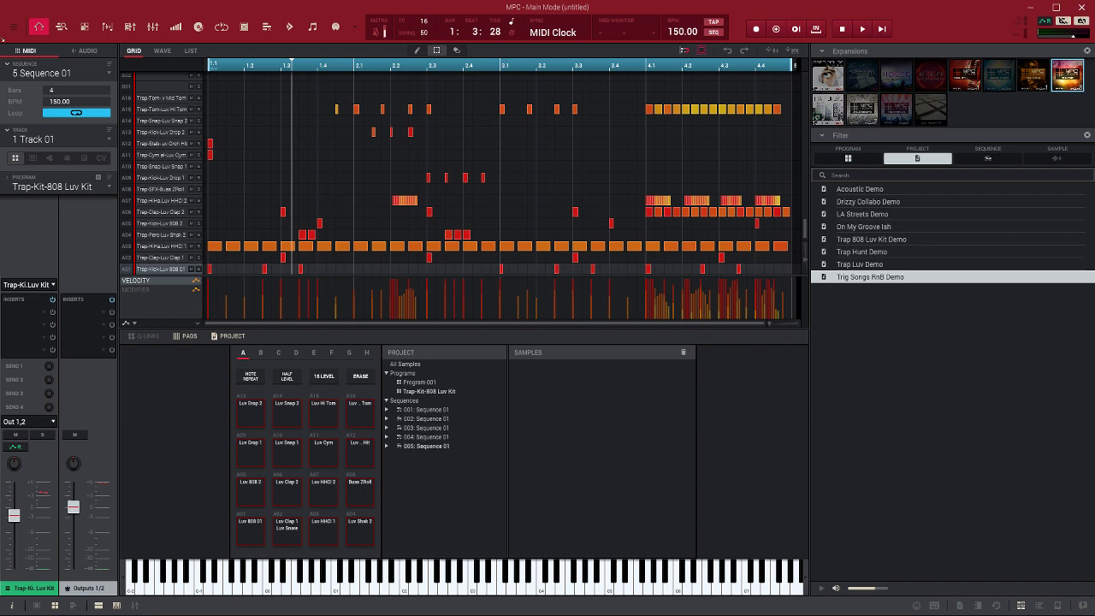
Create a new empty project and load the Trig Songs RnB Demo project into it
click(14, 28)
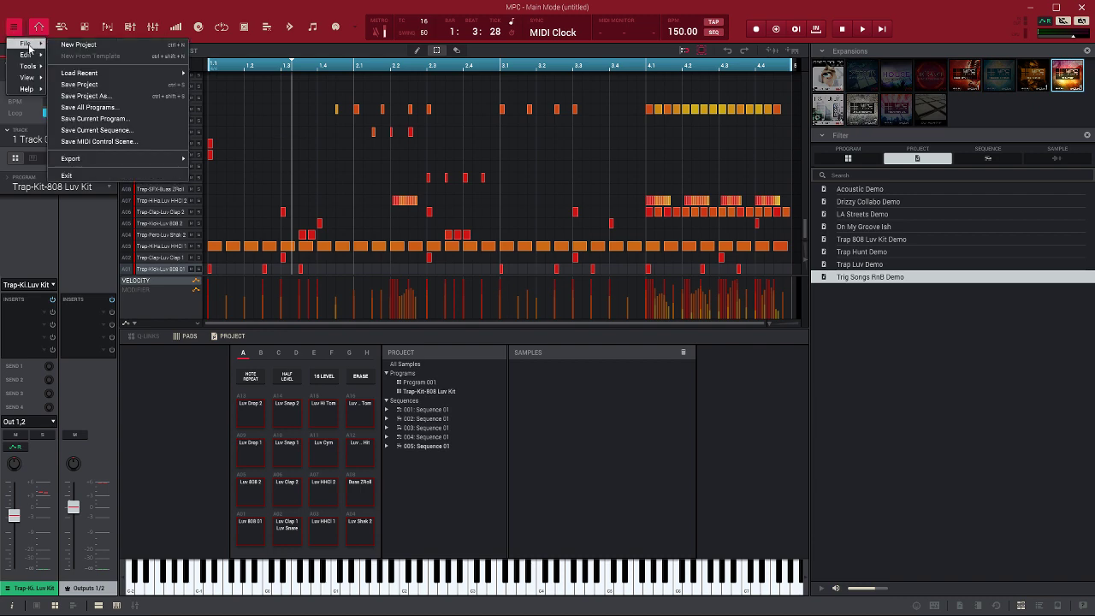
click(79, 45)
double_click(851, 278)
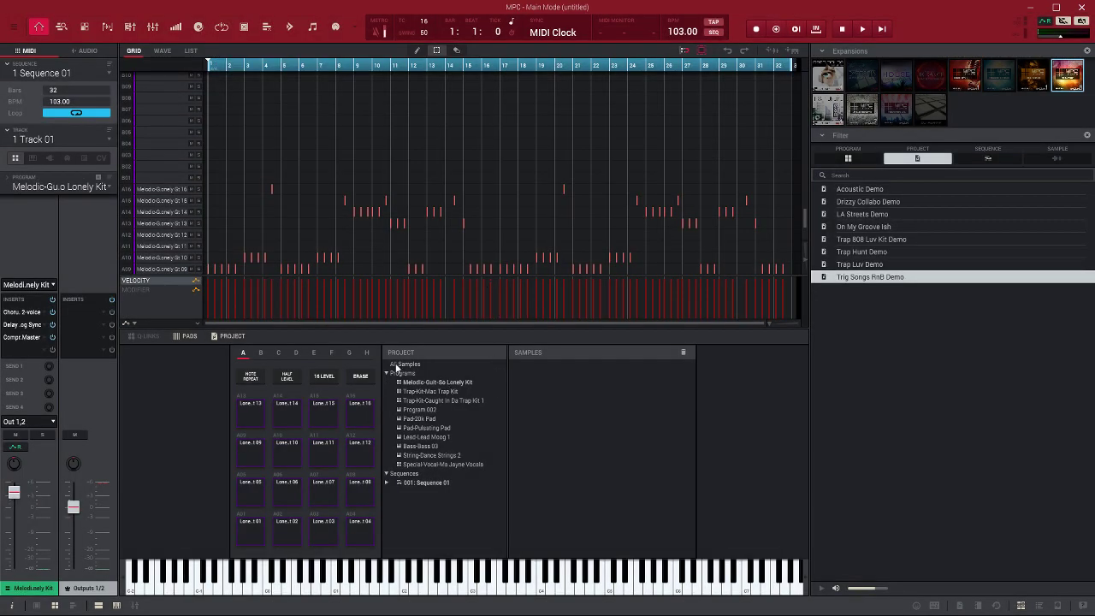
View the Trig Songs RnB Demo's track list, and play its sequence while viewing the notes of Track 01
click(108, 139)
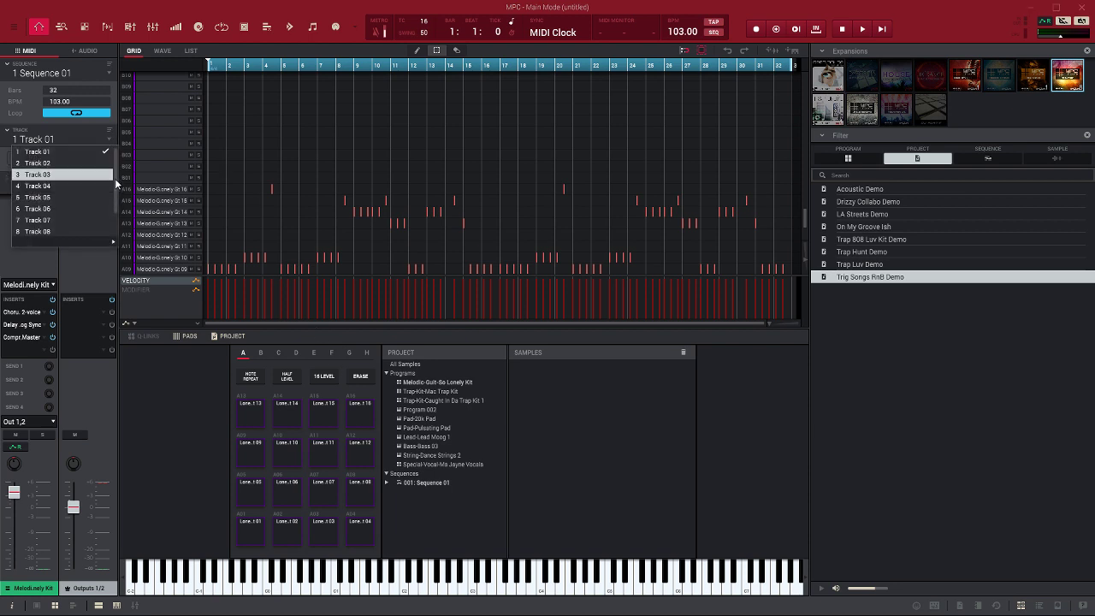
scroll(116, 182, down, 2)
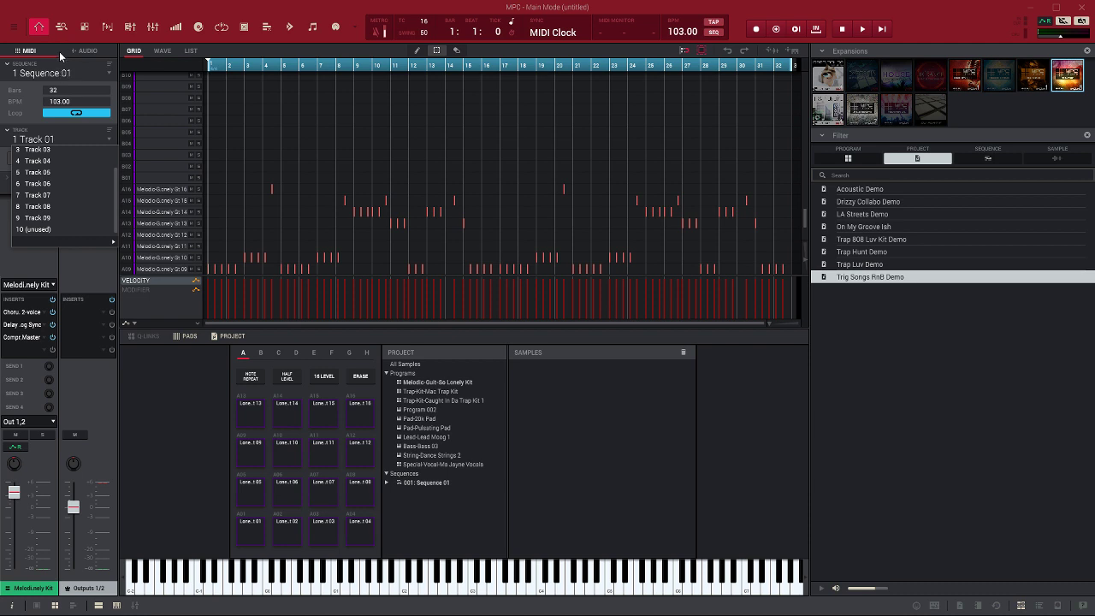
click(30, 126)
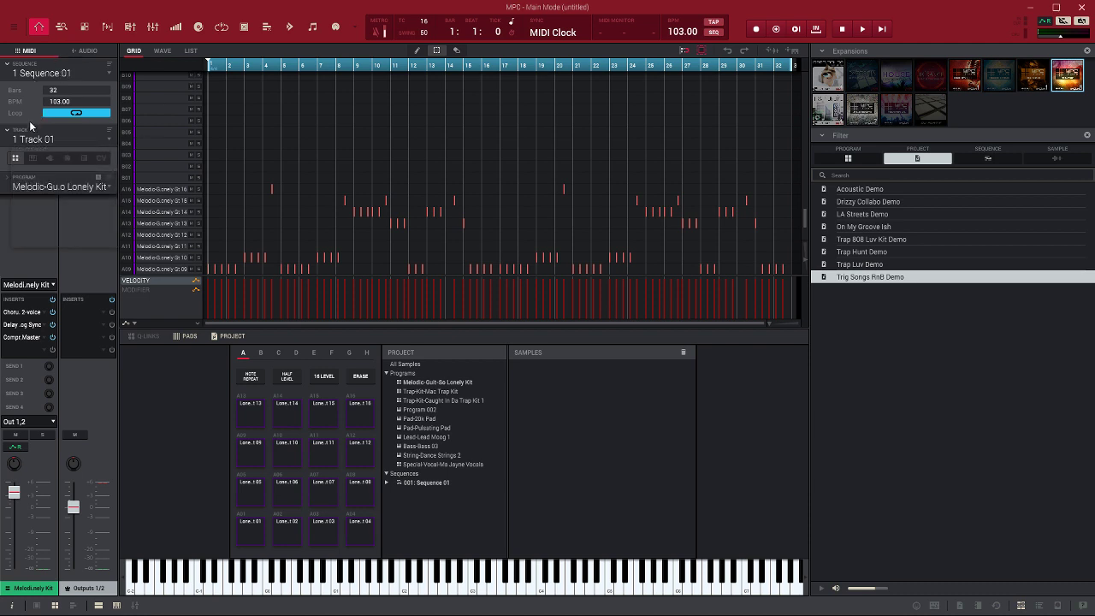
key(space)
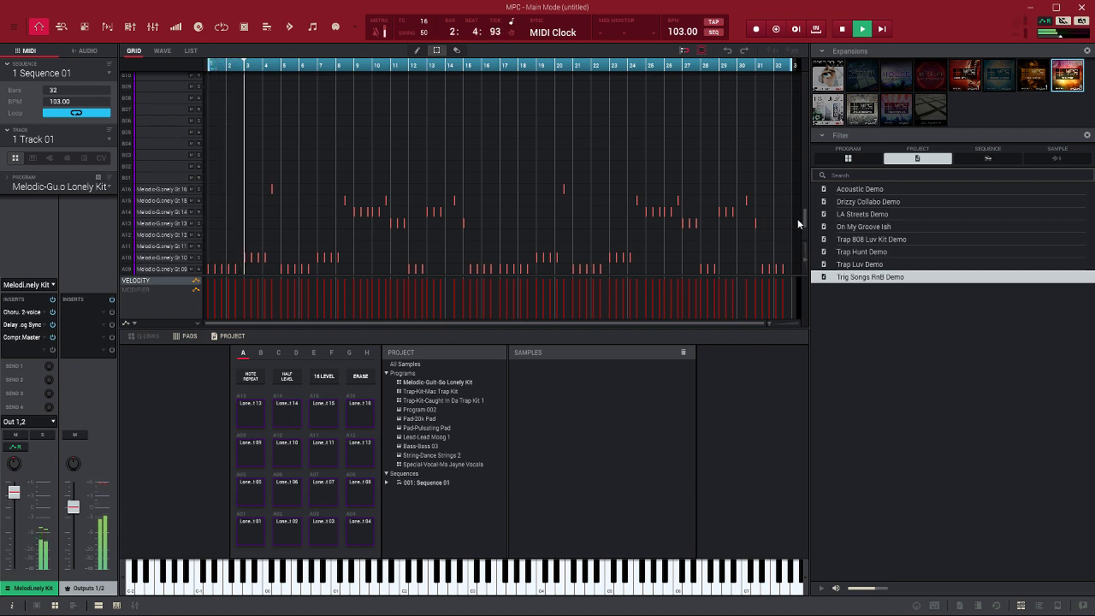
drag(806, 217, 810, 234)
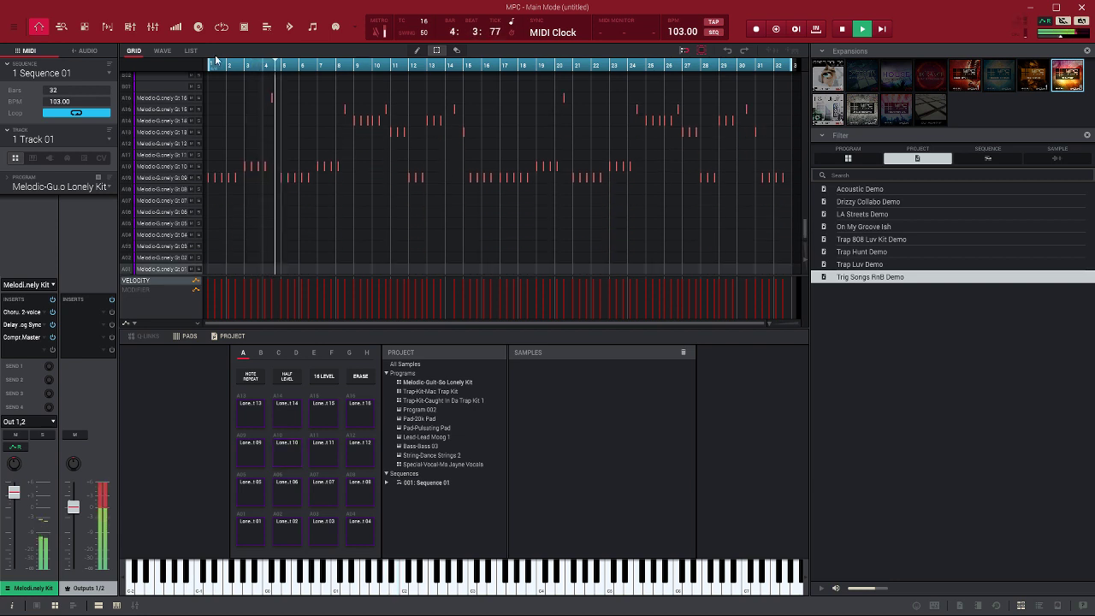
Show the playing sequence in the channel mixer and examine its tracks across all 32 bars, the program inserts and the faders
click(153, 26)
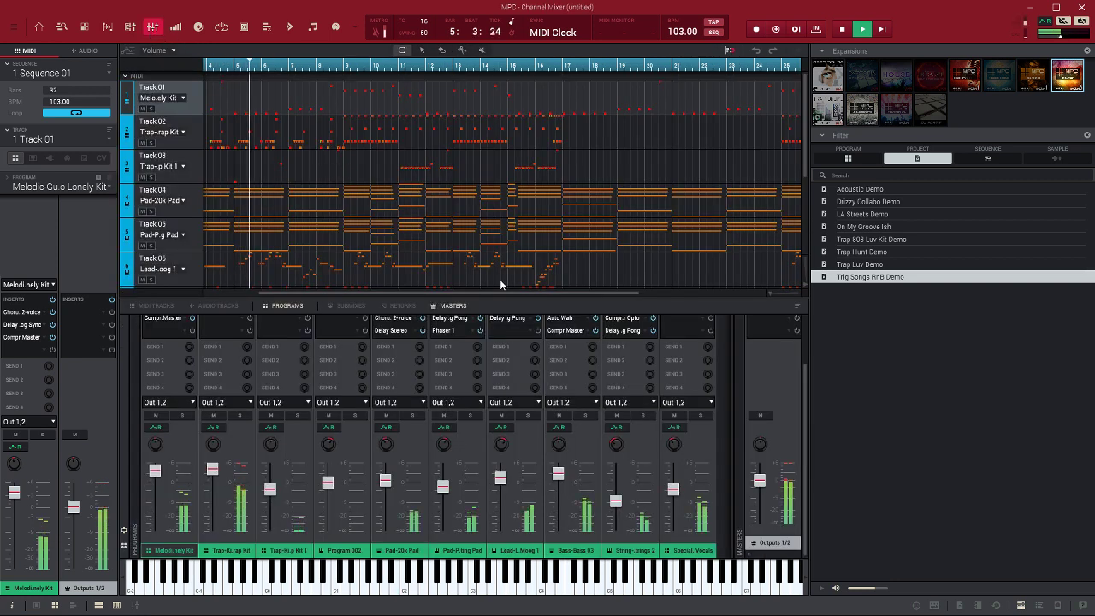
drag(805, 419, 817, 362)
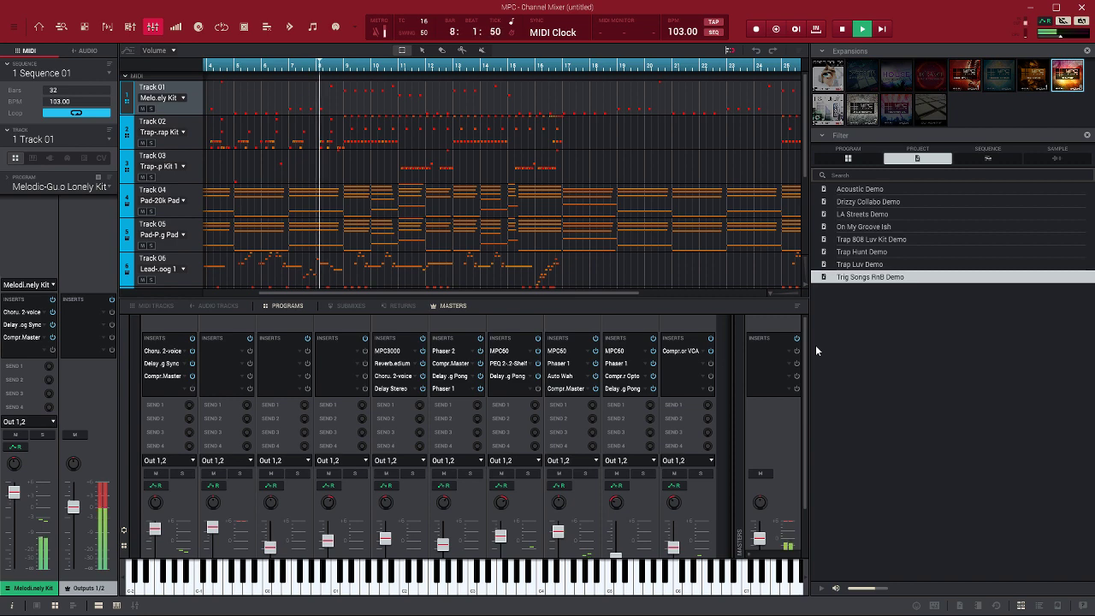
click(768, 293)
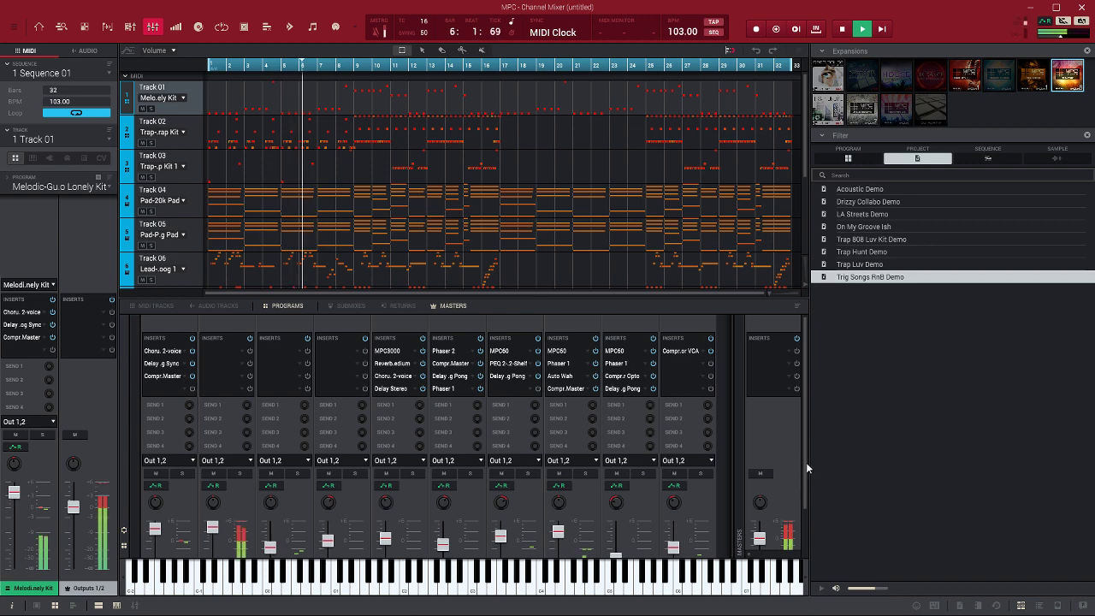
drag(806, 462, 807, 526)
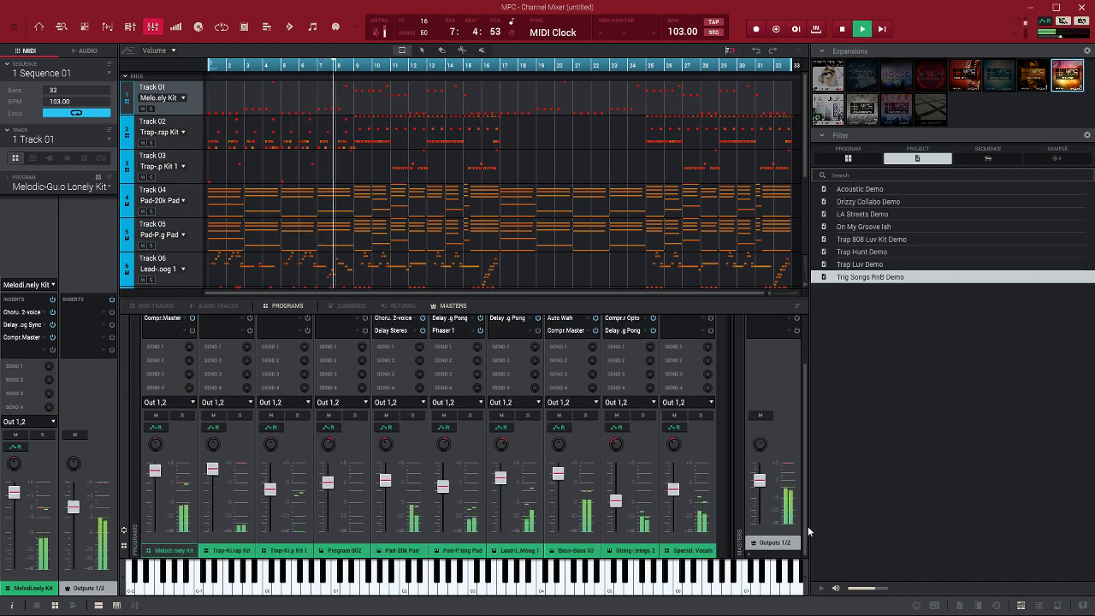
Solo the Dance Strings 2 channel briefly, restore the full mix and stop playback
click(642, 416)
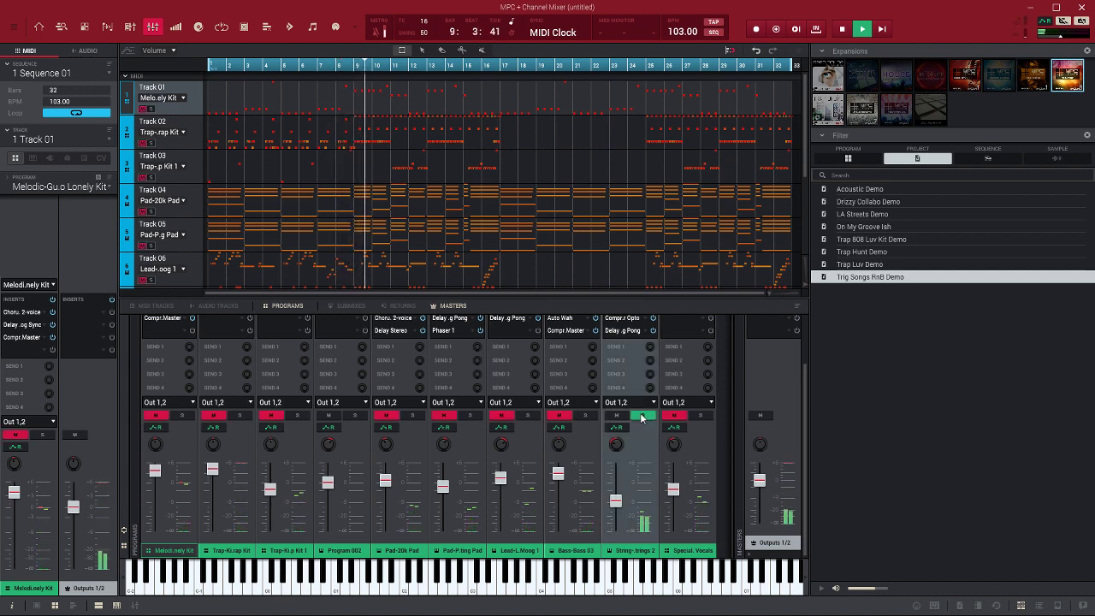
click(643, 416)
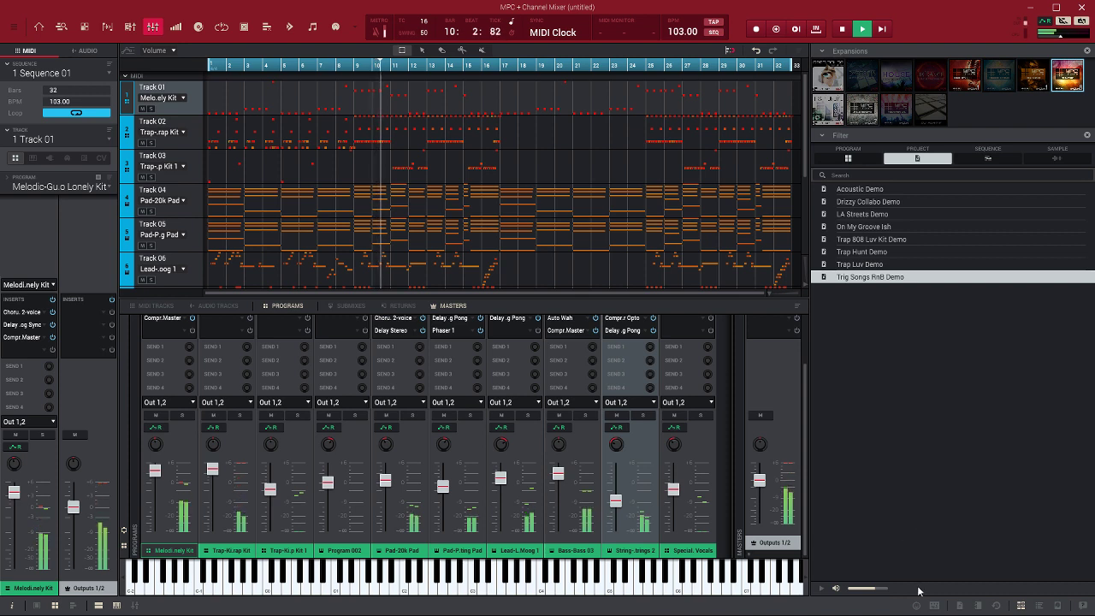
key(space)
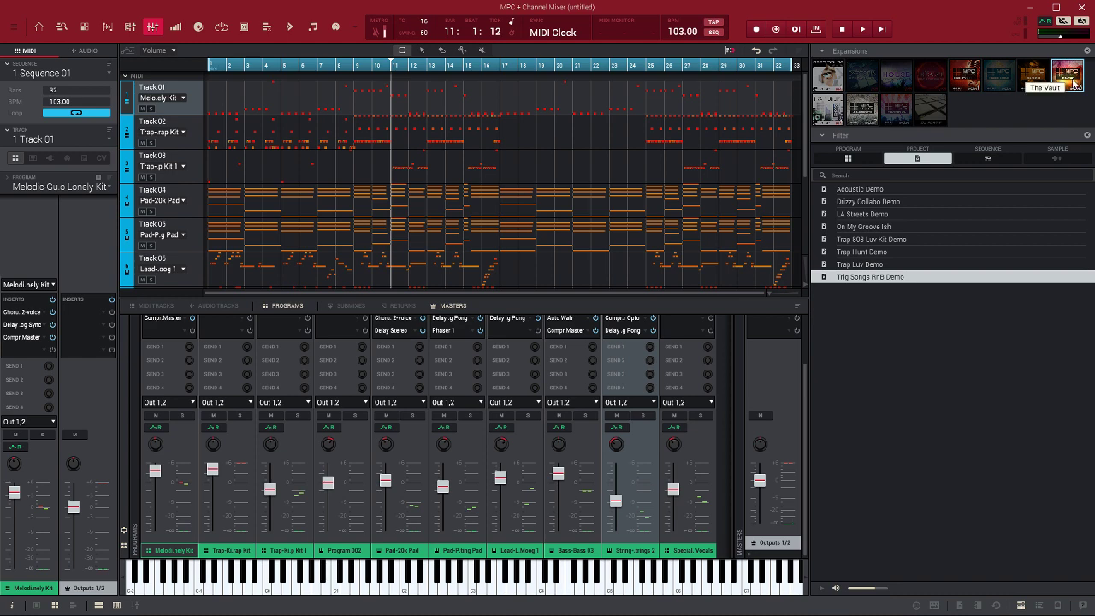
Display The Vault's artwork and content categories in the expansion list view of the browser
click(1074, 85)
click(1074, 85)
click(1039, 607)
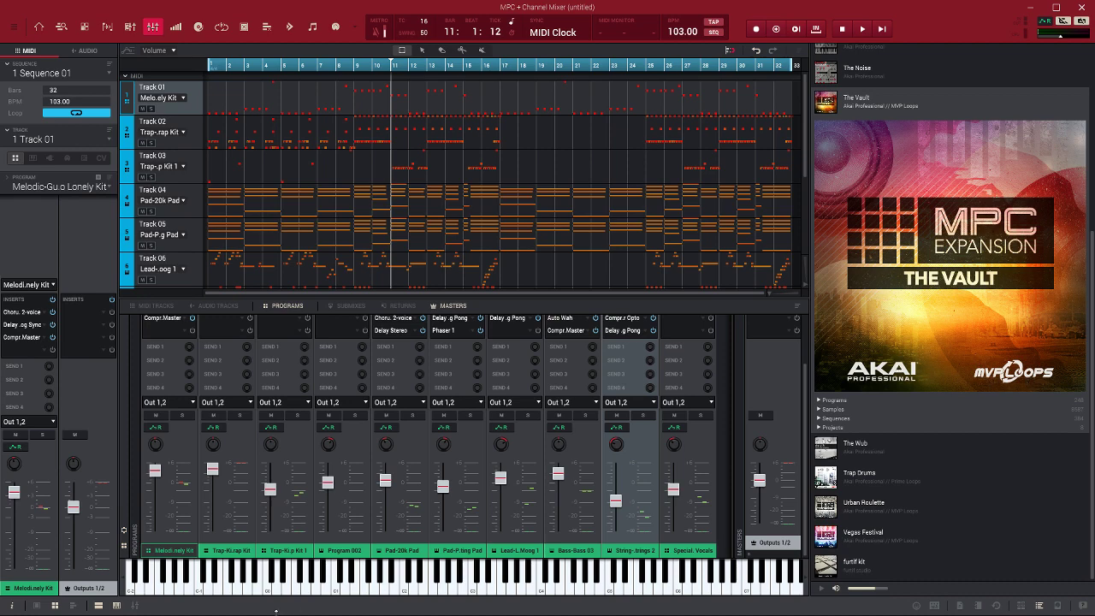
Switch to Google Chrome to show The Vault's product page on the Akai Professional site
key(super)
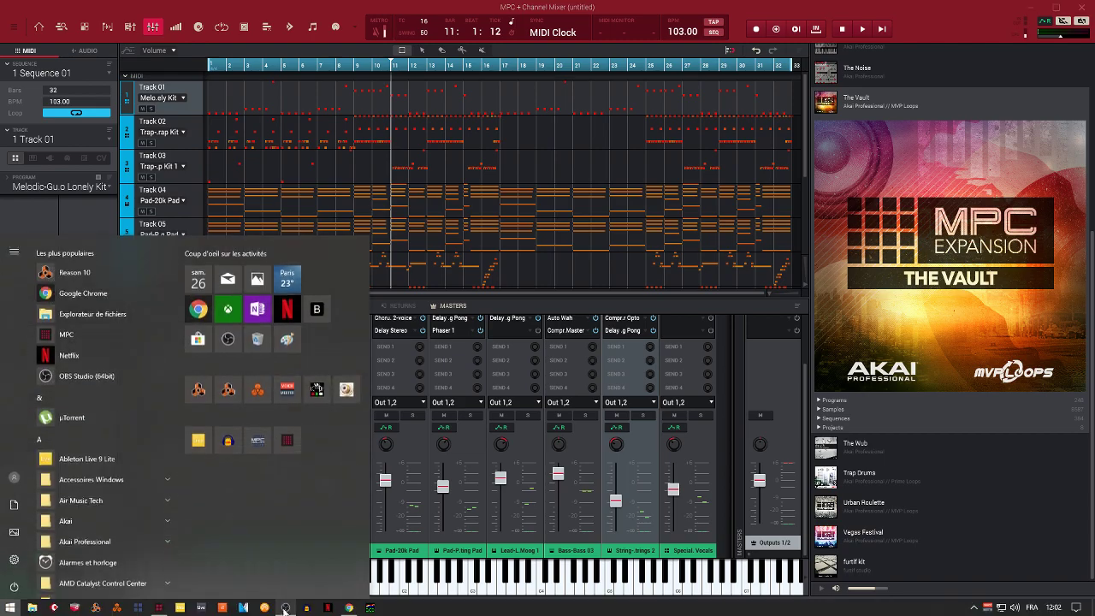
click(351, 609)
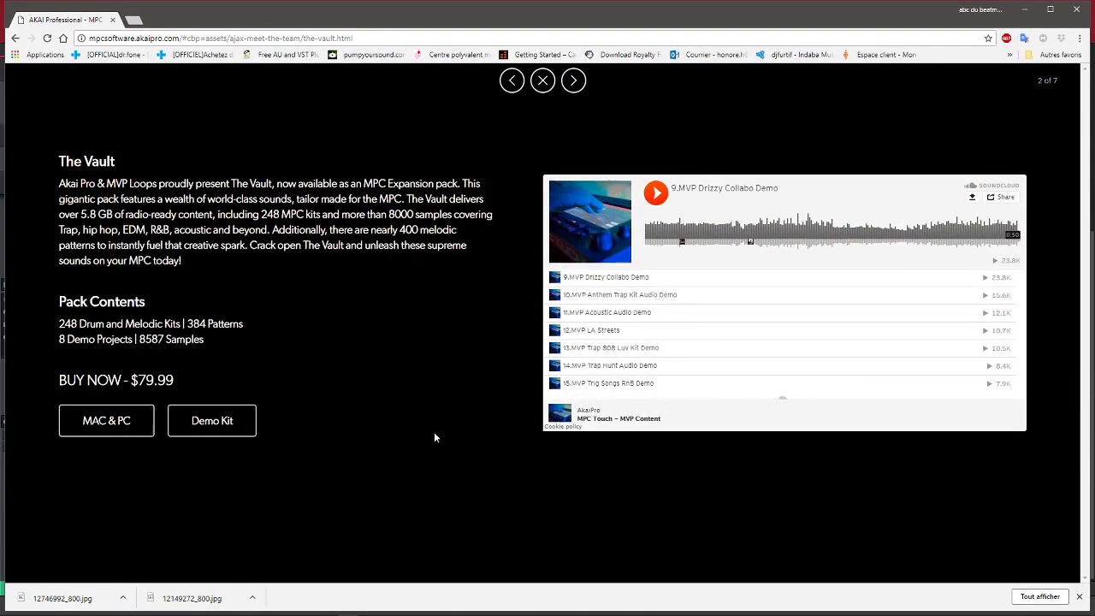